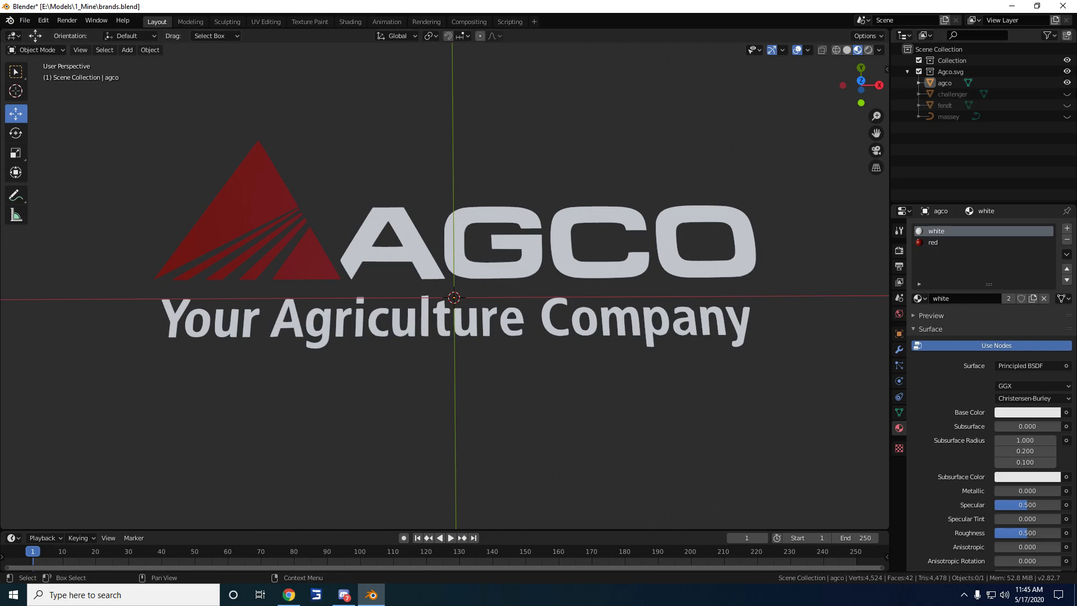
Show the challenger and fendt logos, then hide challenger and agco to examine the fendt logo alone
click(1068, 93)
scroll(682, 253, down, 2)
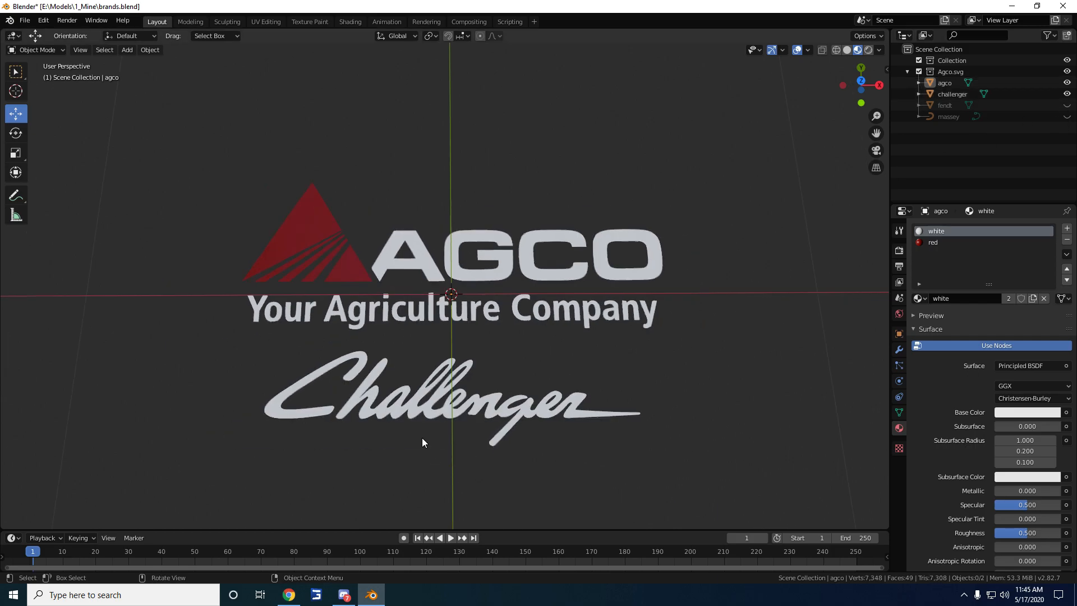
click(1067, 104)
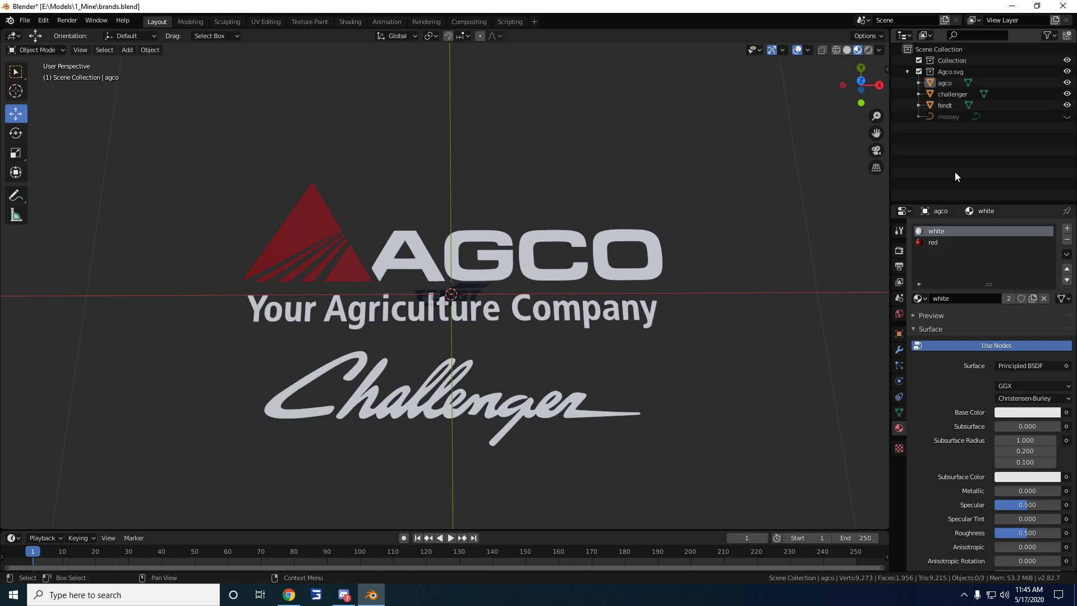
click(1067, 93)
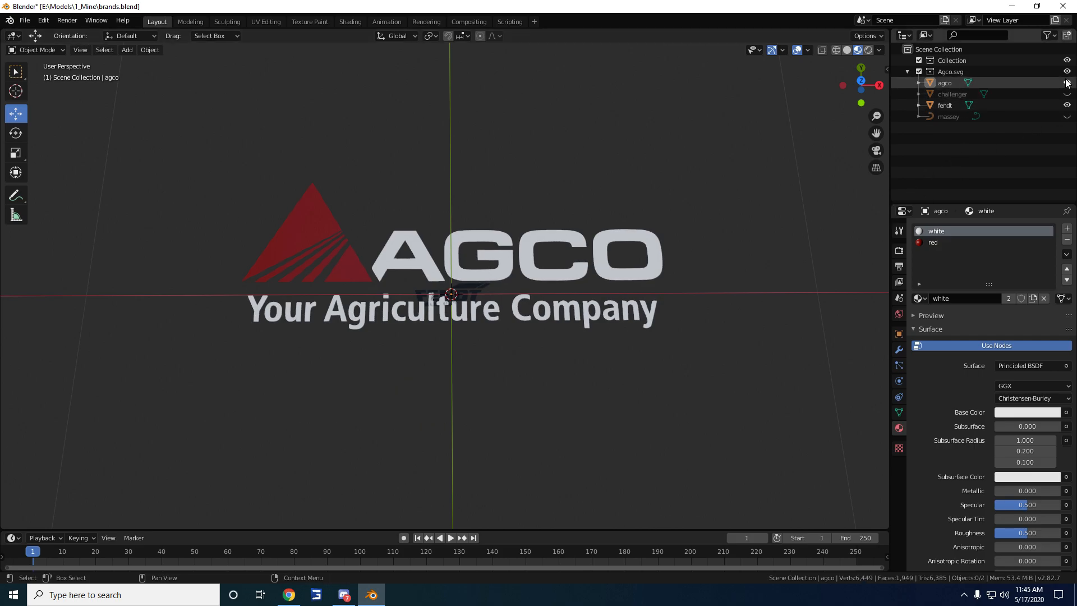
click(1068, 84)
scroll(533, 331, up, 8)
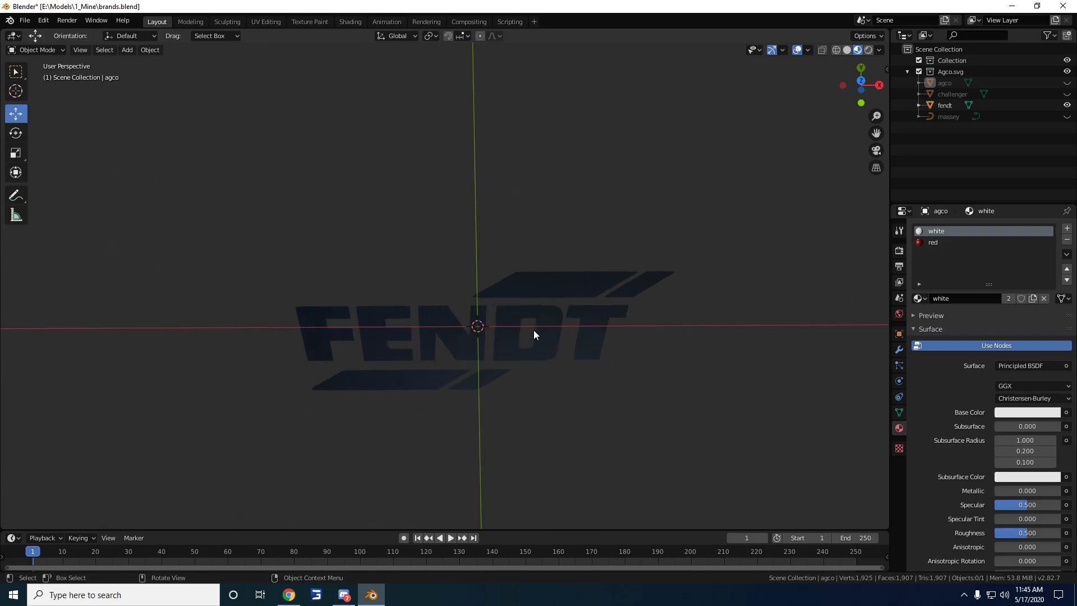
scroll(533, 330, down, 7)
Hide the fendt logo, show agco and challenger once more, and hide both again to clear the viewport
click(1067, 105)
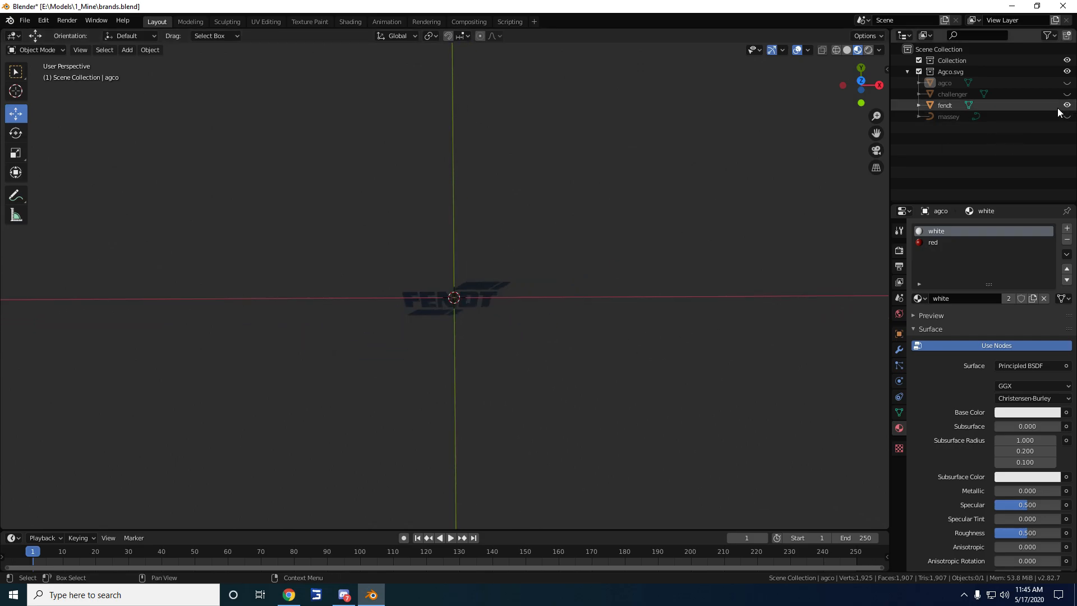
click(1067, 83)
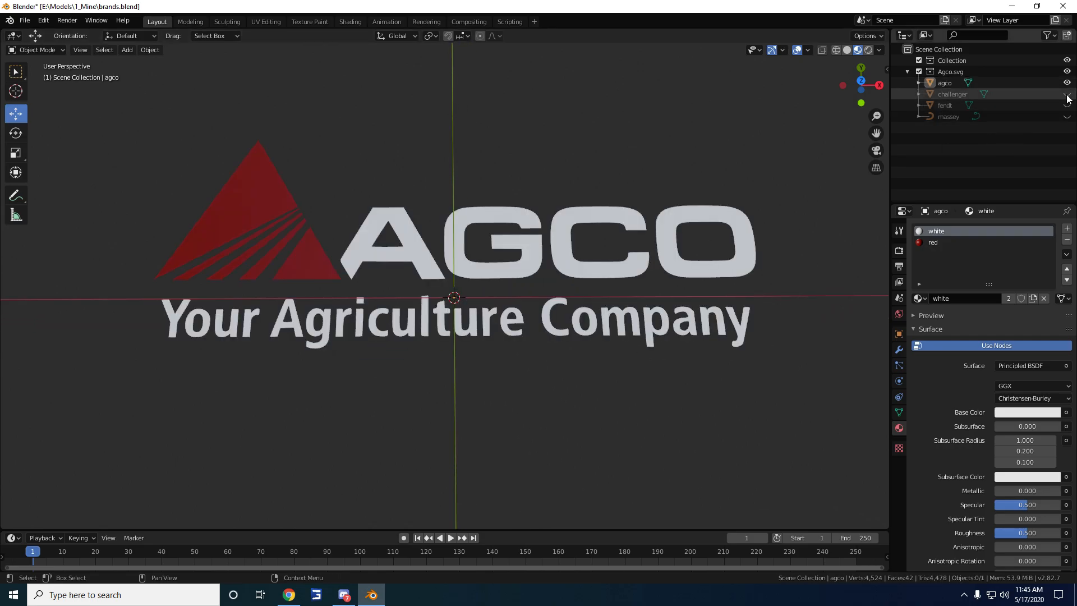
click(1068, 94)
click(1067, 96)
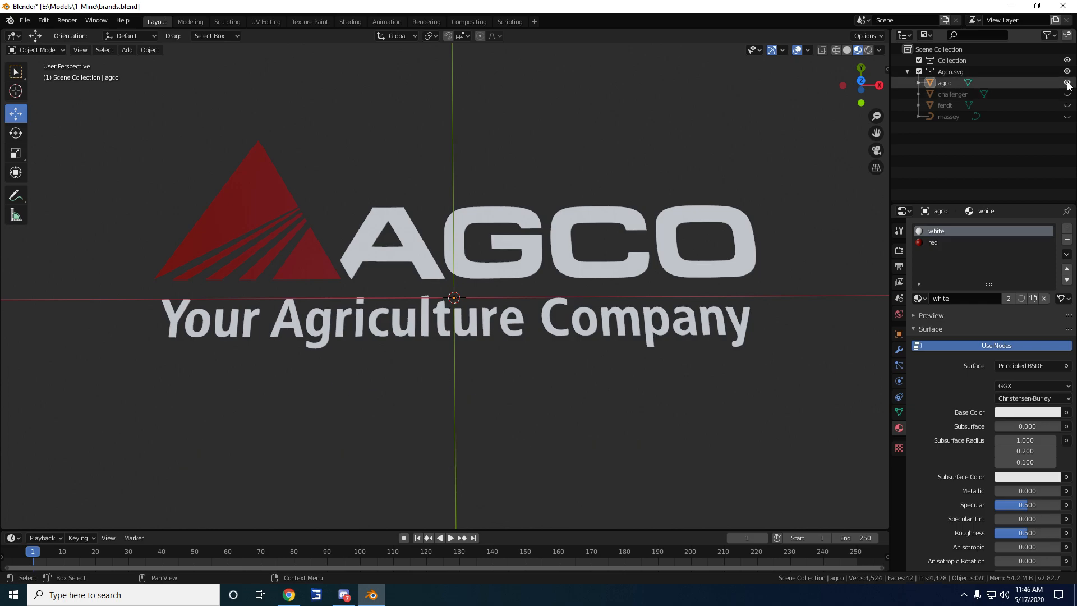
click(1067, 83)
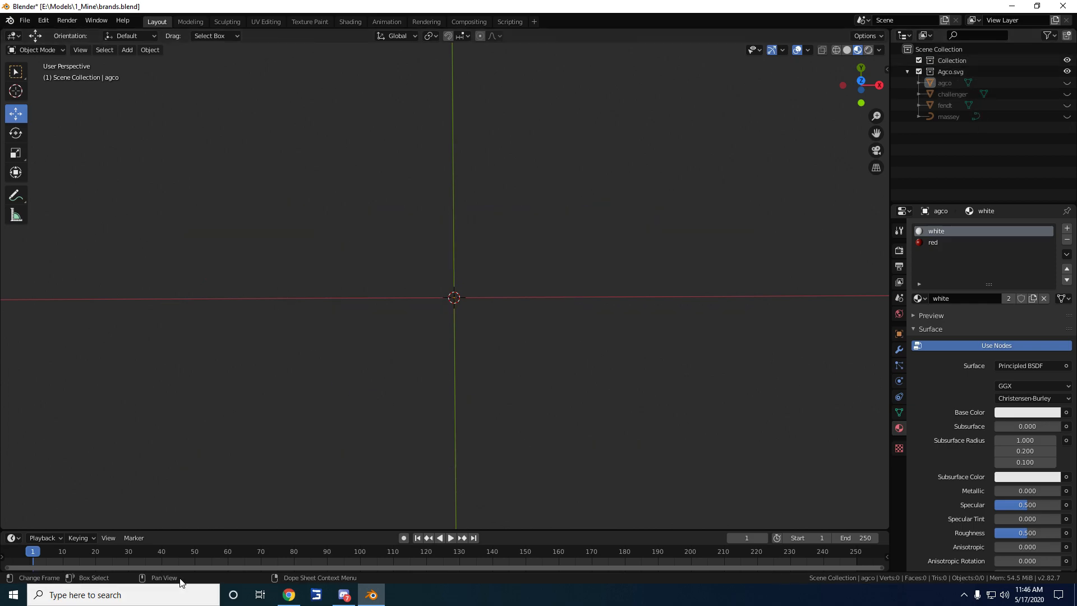
Switch to Chrome, look over the John Deere logo image results, and close the browser
click(288, 594)
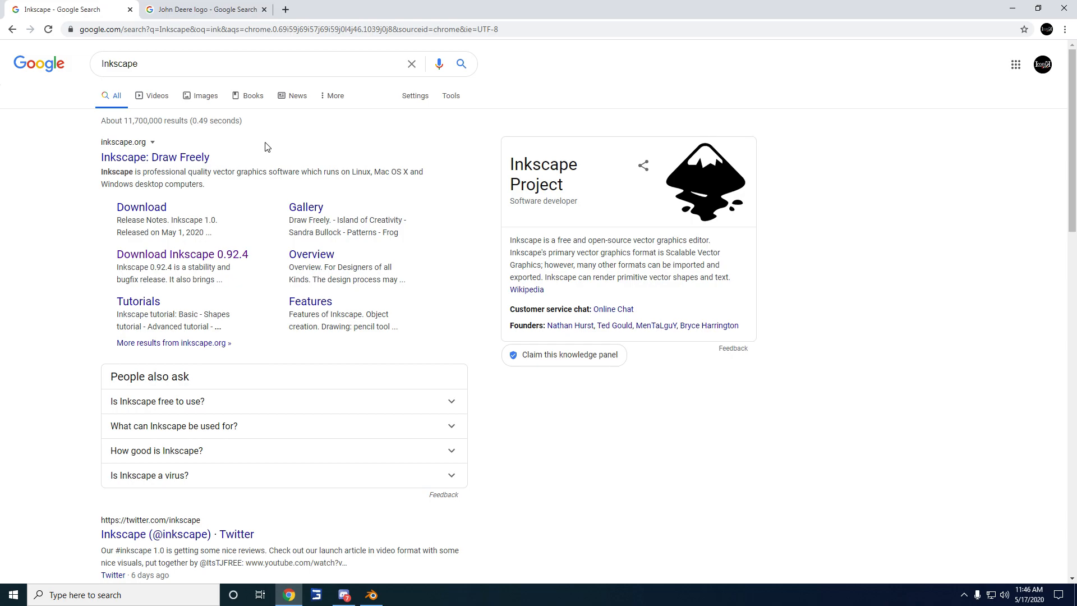
click(181, 5)
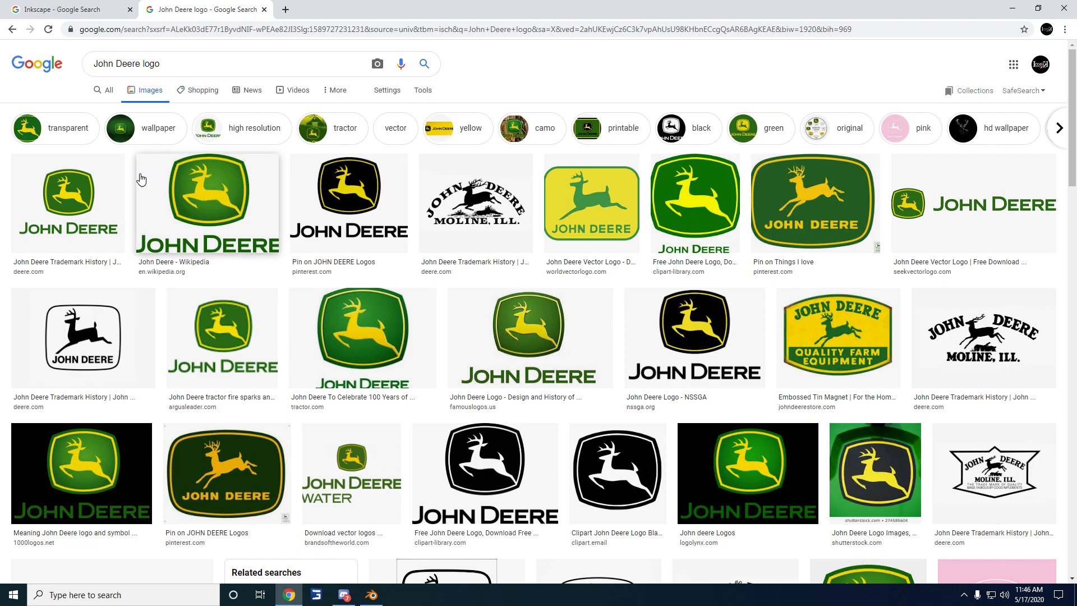
click(264, 10)
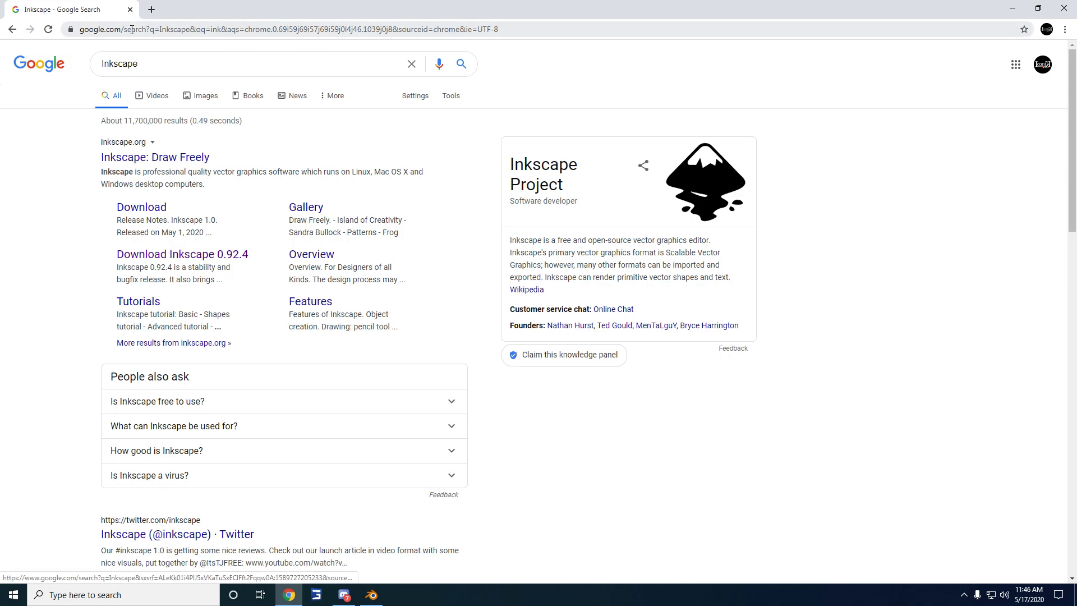
click(1064, 8)
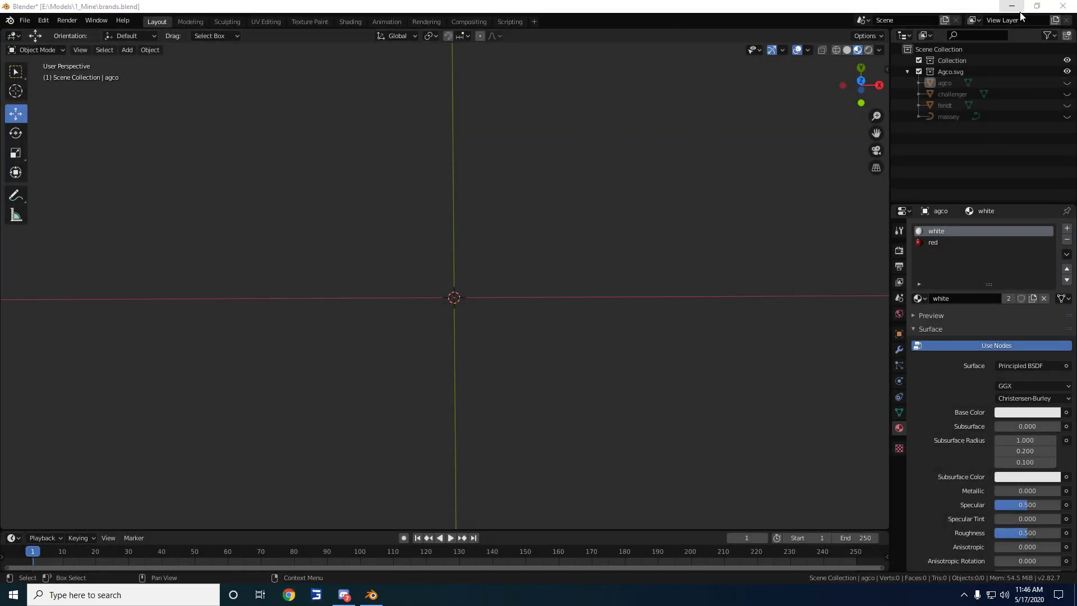
Launch Inkscape and import the John_Deere image from the Brands folder as an embedded bitmap
click(1018, 7)
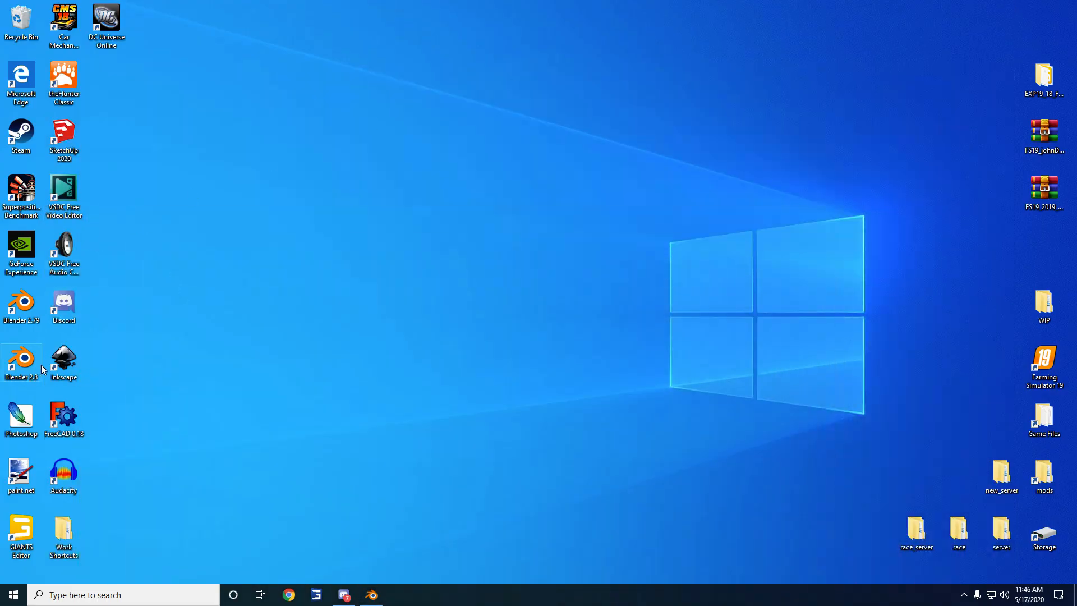
double_click(70, 364)
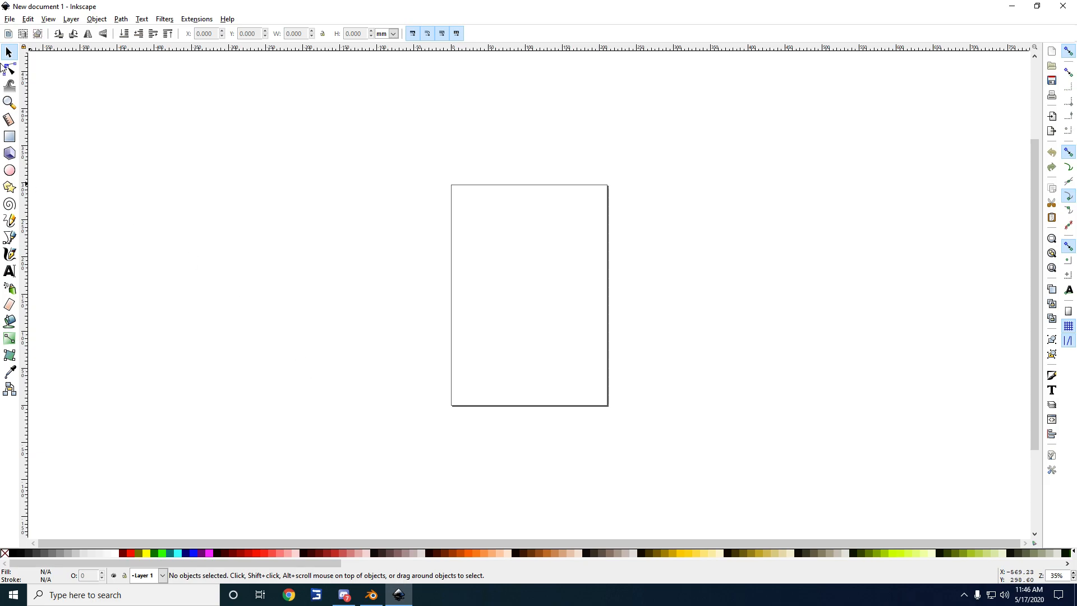
click(9, 19)
click(51, 130)
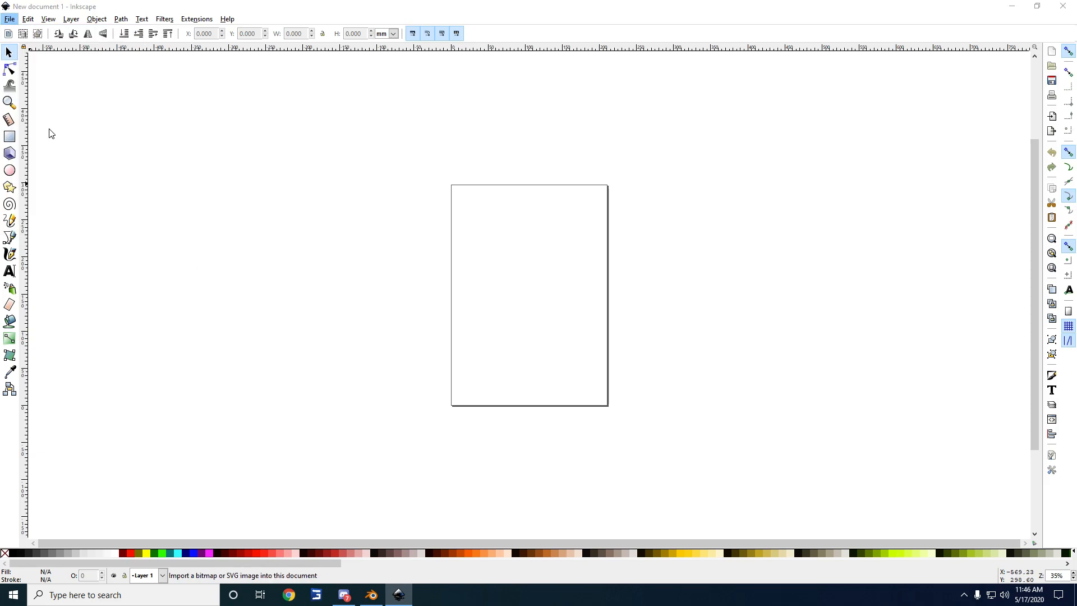
scroll(188, 149, down, 6)
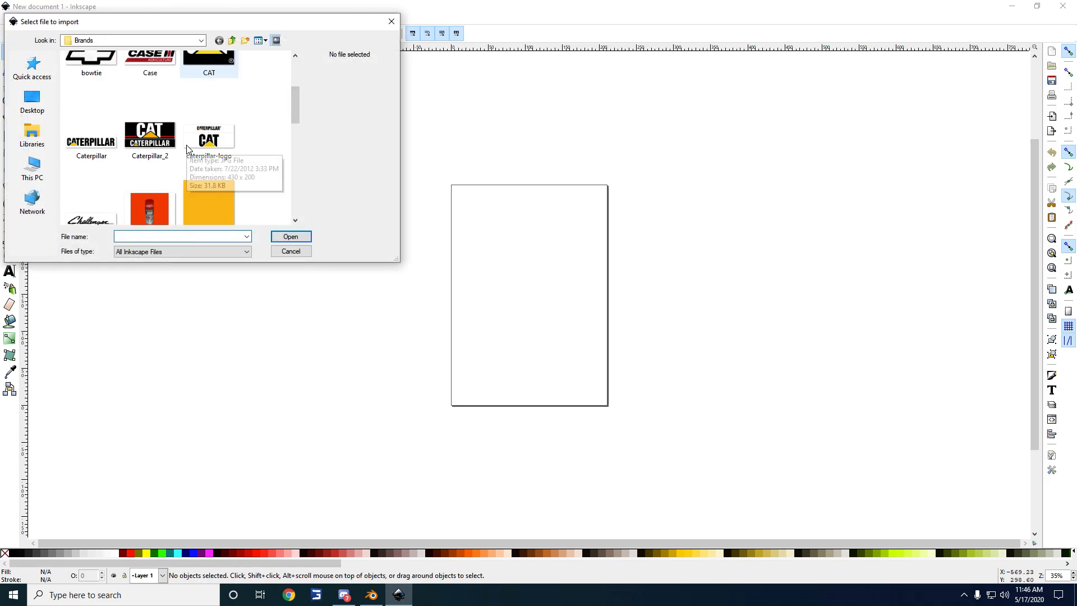
click(207, 200)
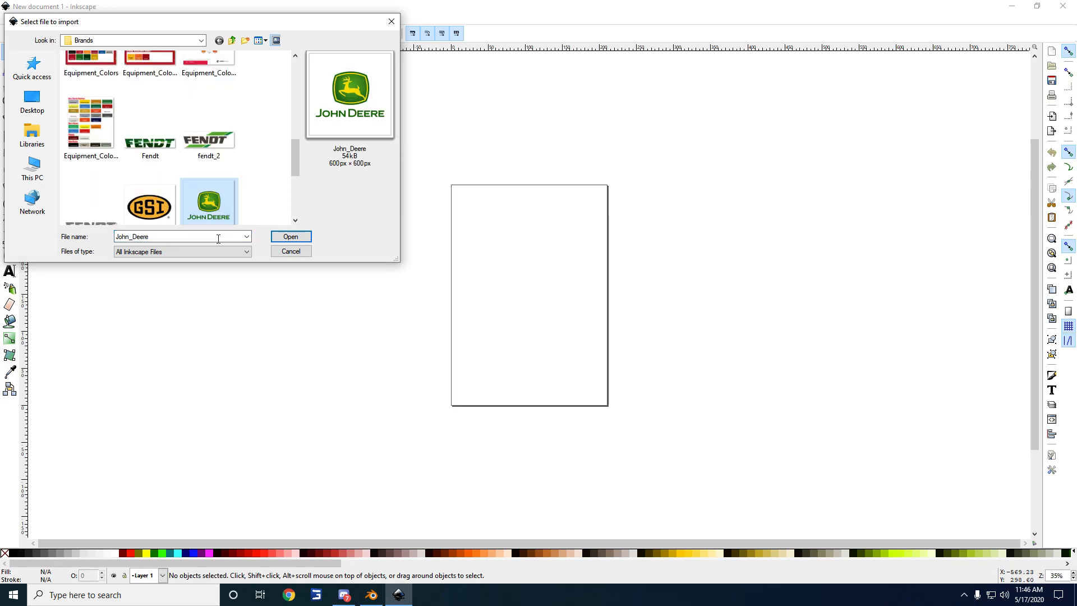
click(296, 239)
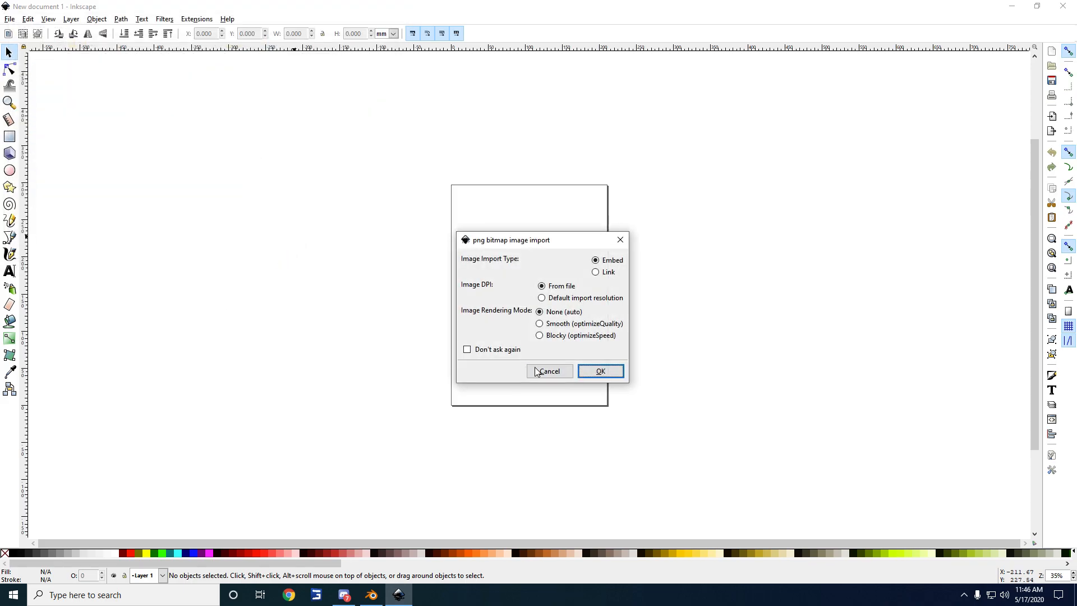
click(600, 372)
Move the John Deere image left of the page and trace it by brightness cutoff at threshold 0.450 with live preview enabled
drag(608, 362, 244, 281)
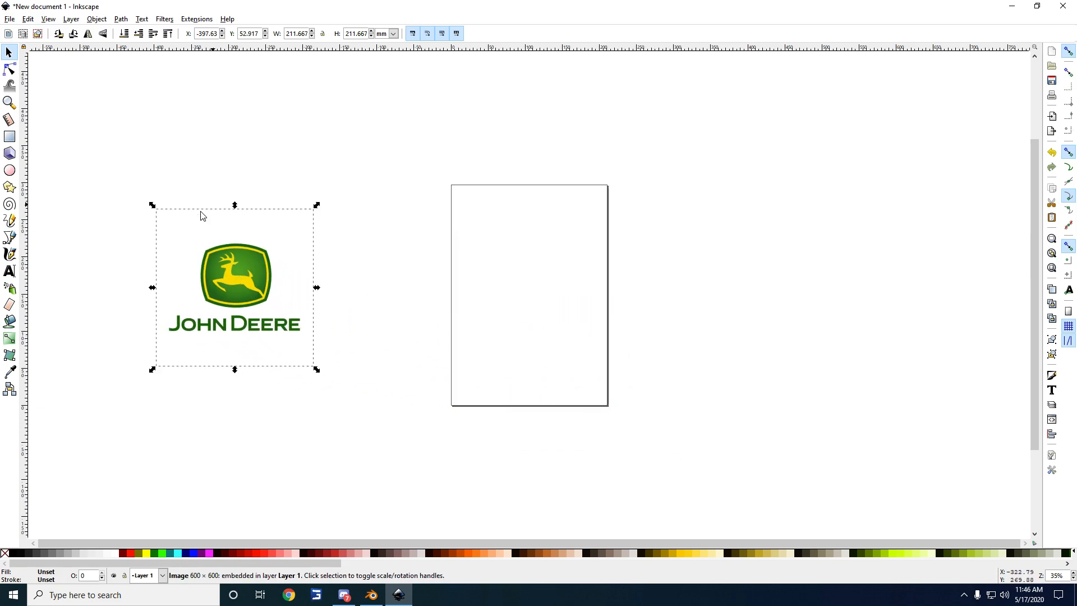
click(122, 20)
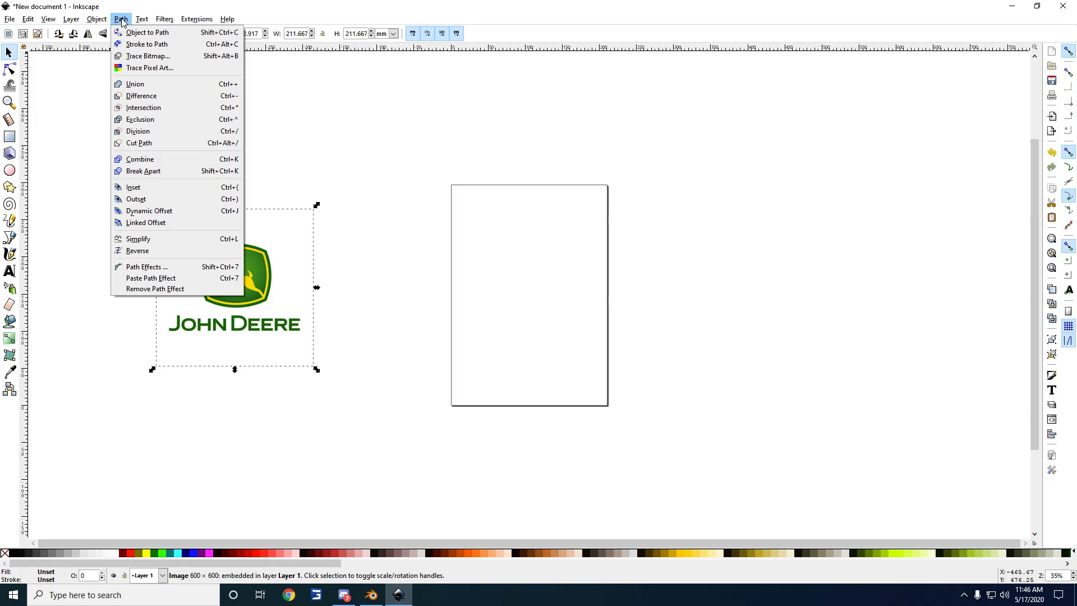
click(142, 57)
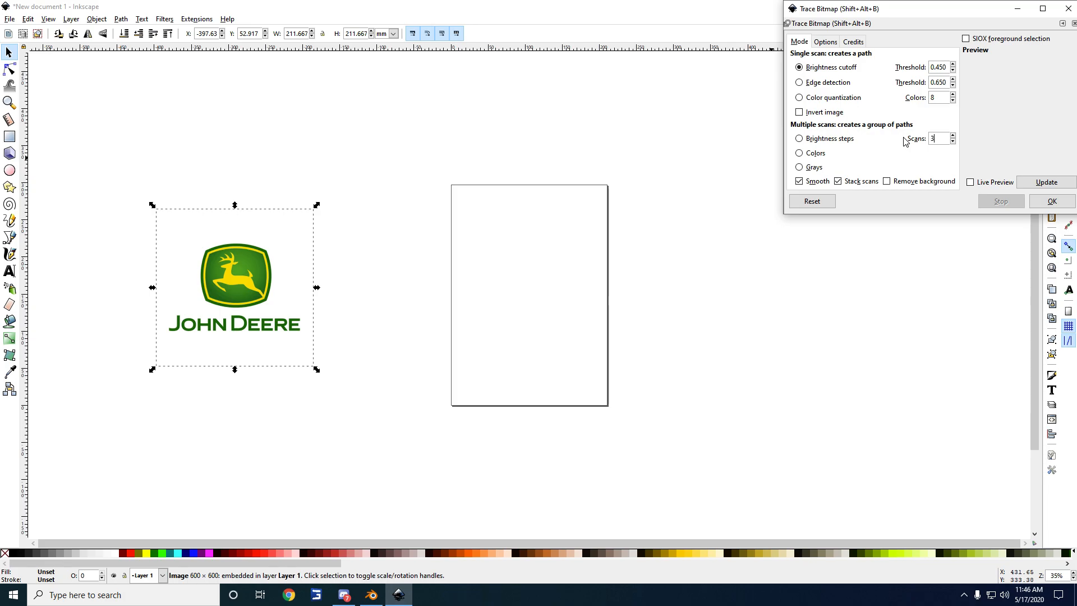
click(970, 182)
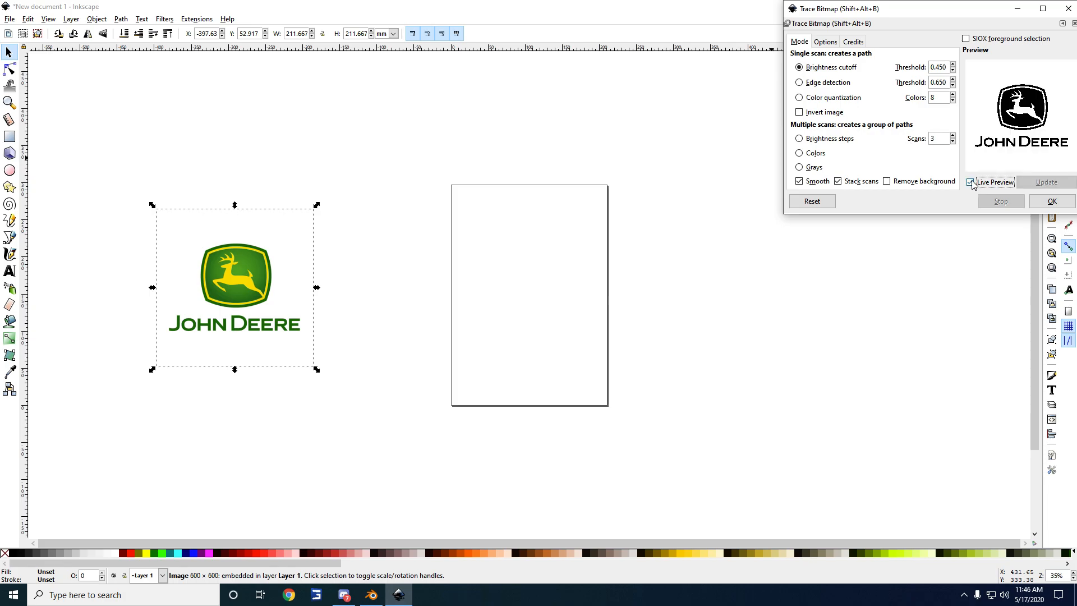
click(1052, 201)
Move the traced John Deere path onto the lower part of the page and delete the original color image
mouse_move(250, 300)
mouse_down()
mouse_move(454, 328)
mouse_move(533, 349)
mouse_move(540, 368)
mouse_up()
click(230, 296)
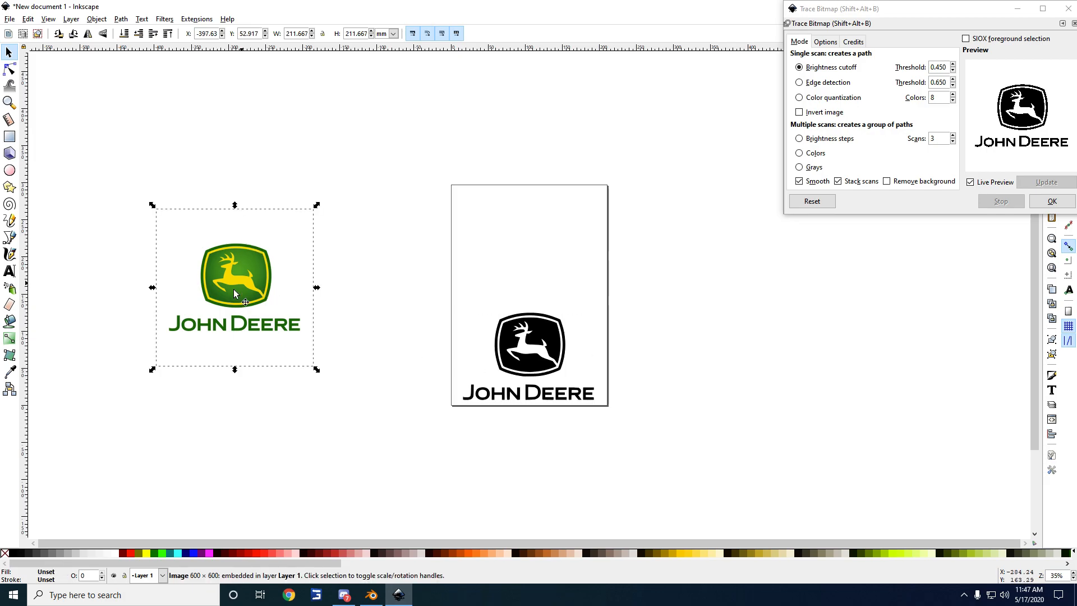
key(Delete)
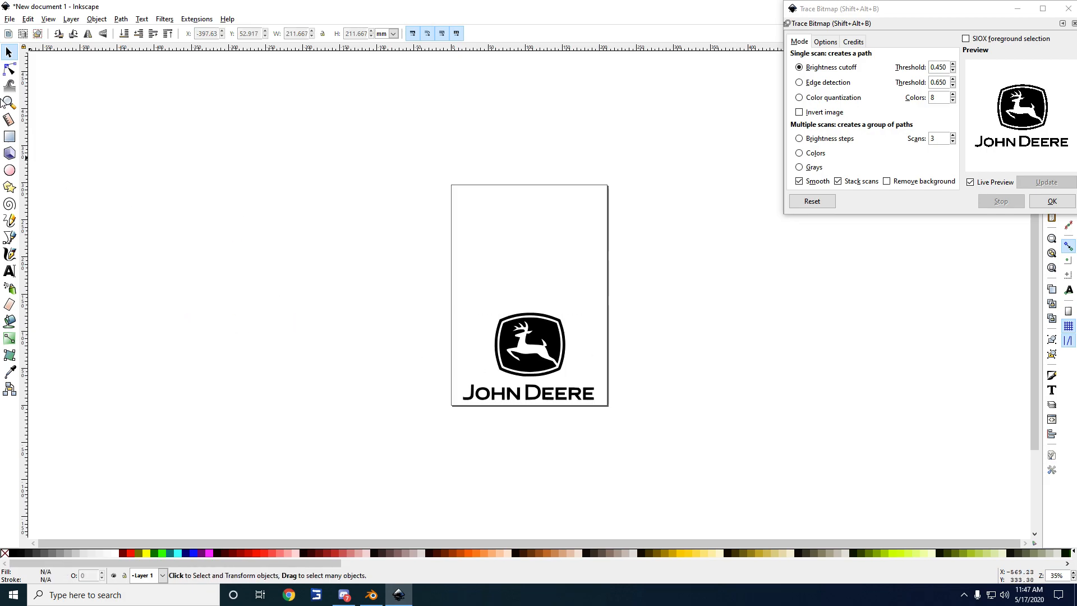
Import the Case image from the Brands folder as an embedded bitmap and place it left of the page
click(10, 20)
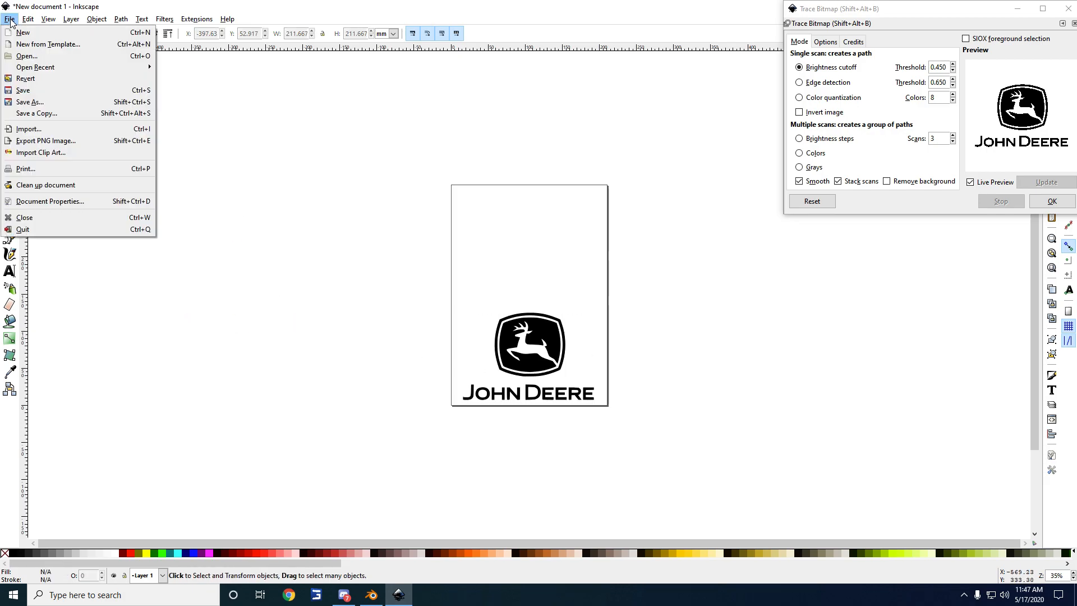
click(34, 132)
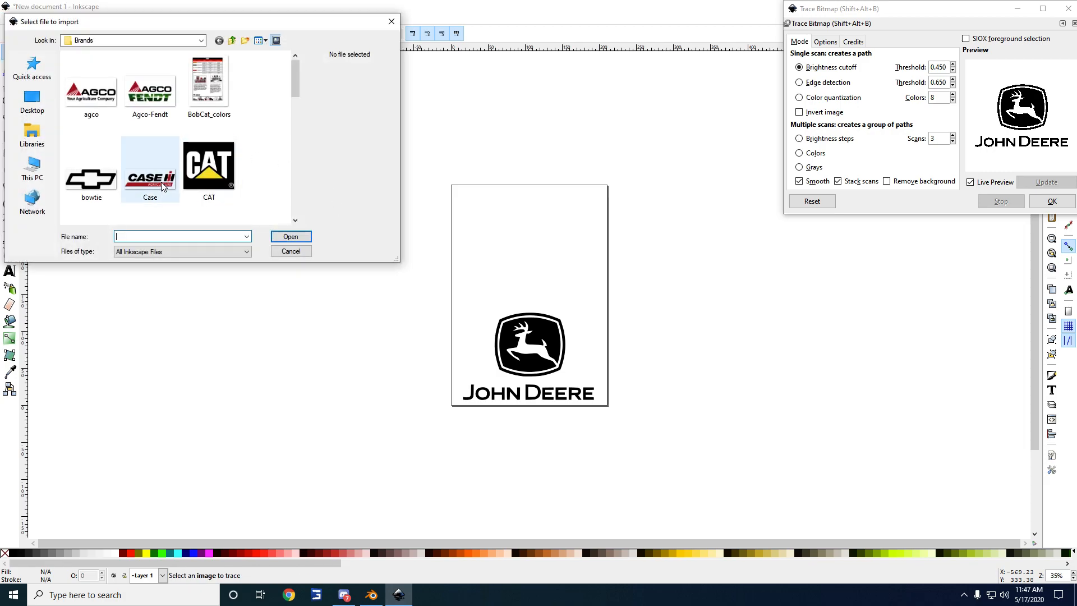
click(162, 187)
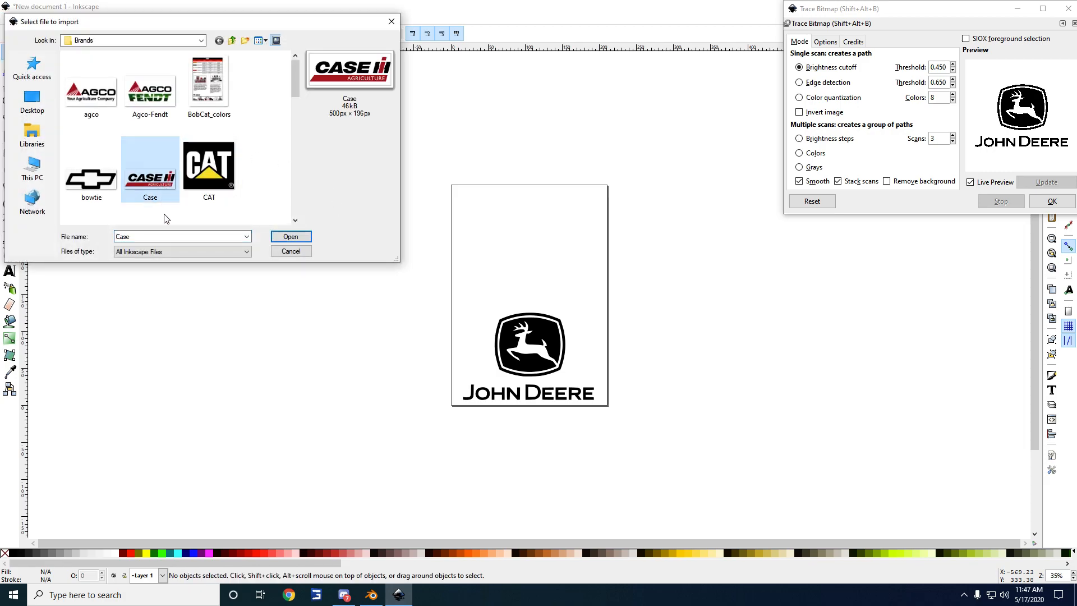
click(310, 236)
click(600, 371)
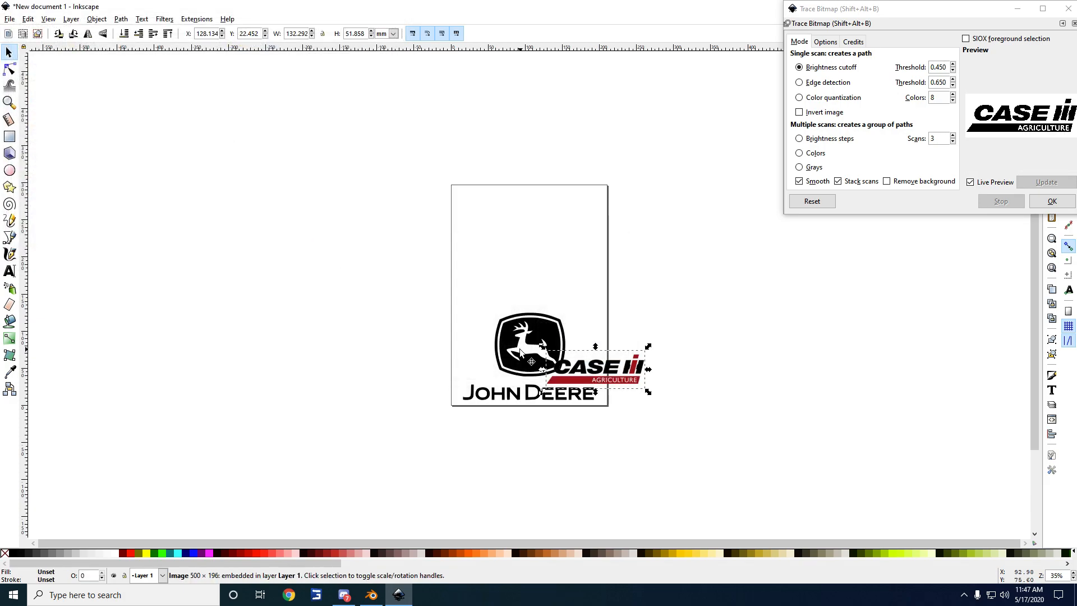
drag(595, 371, 233, 273)
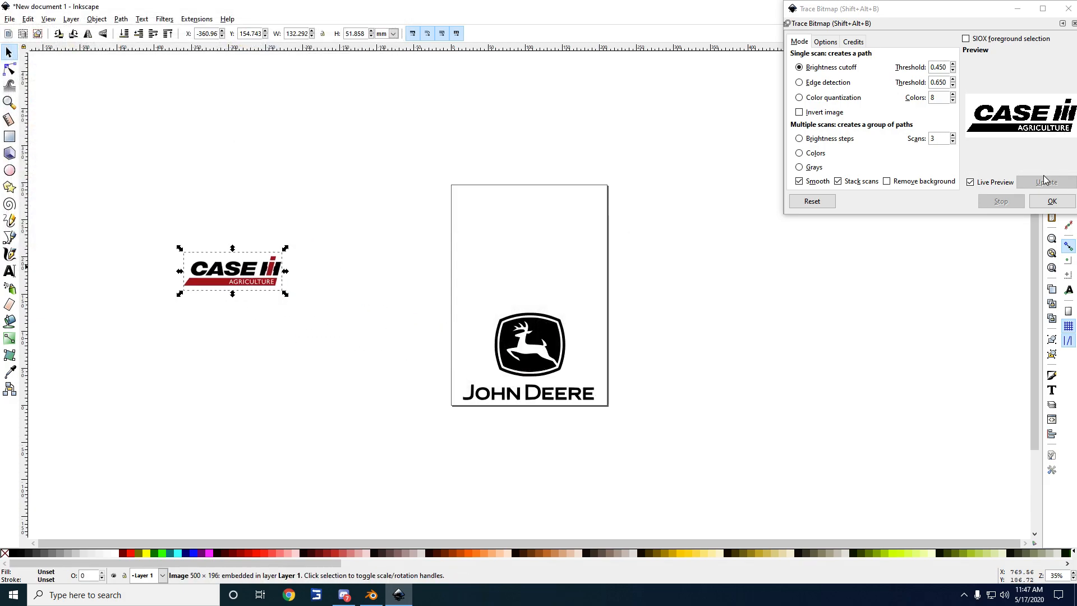
Replace the Case image with its brightness-cutoff trace, placed in the page's upper-left corner
click(1045, 204)
mouse_move(251, 280)
mouse_down()
mouse_move(539, 233)
mouse_move(512, 199)
mouse_up()
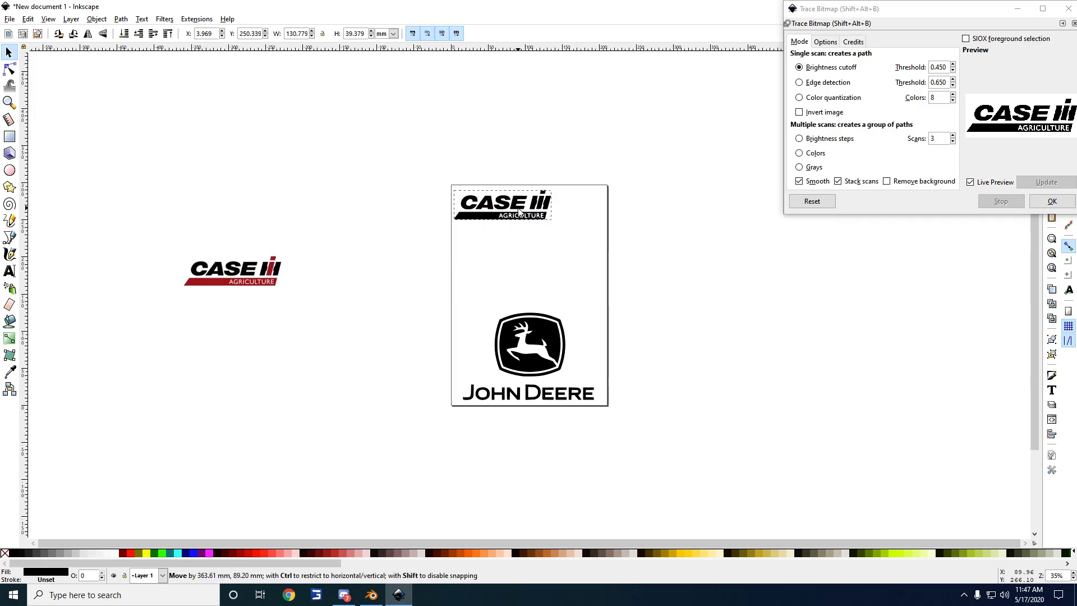
click(221, 287)
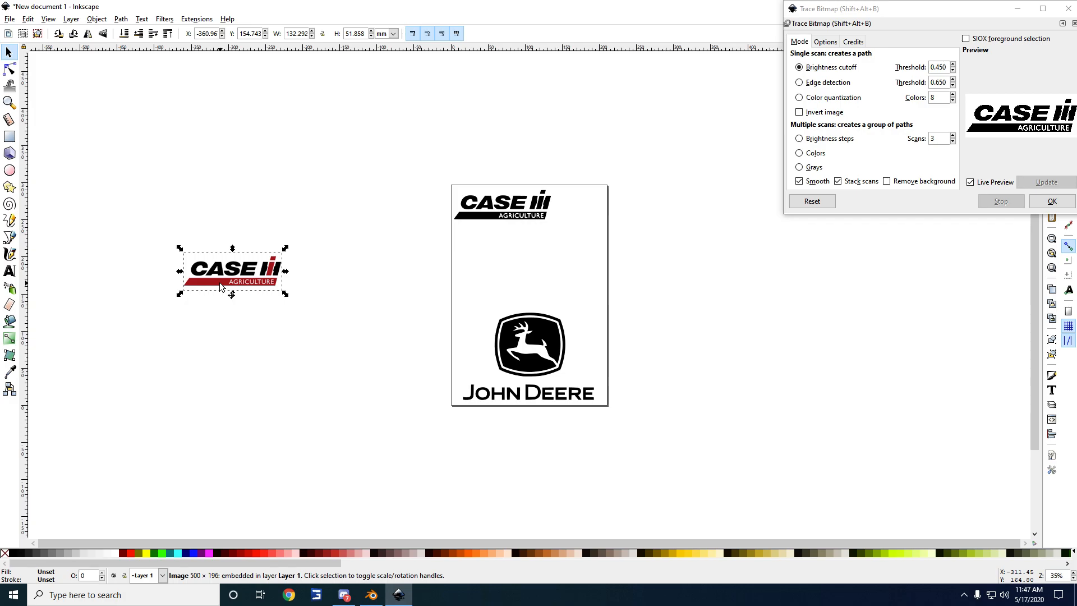
key(Delete)
Import the caterpillar-logo image from the Brands folder as an embedded bitmap and place it left of the page
click(10, 19)
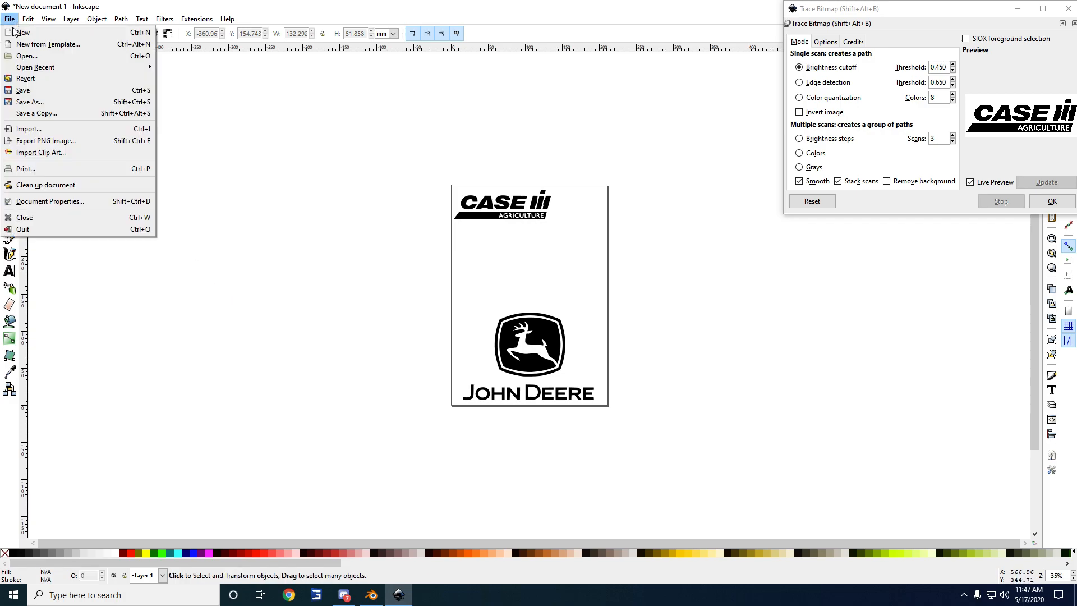
click(23, 131)
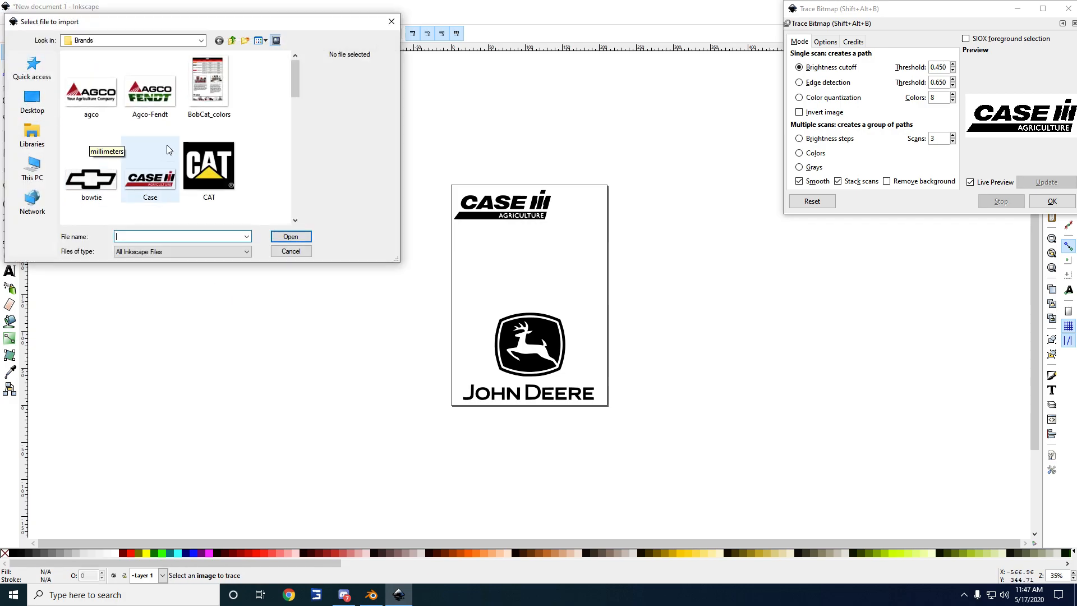
scroll(166, 145, down, 2)
scroll(185, 147, up, 2)
scroll(202, 149, down, 2)
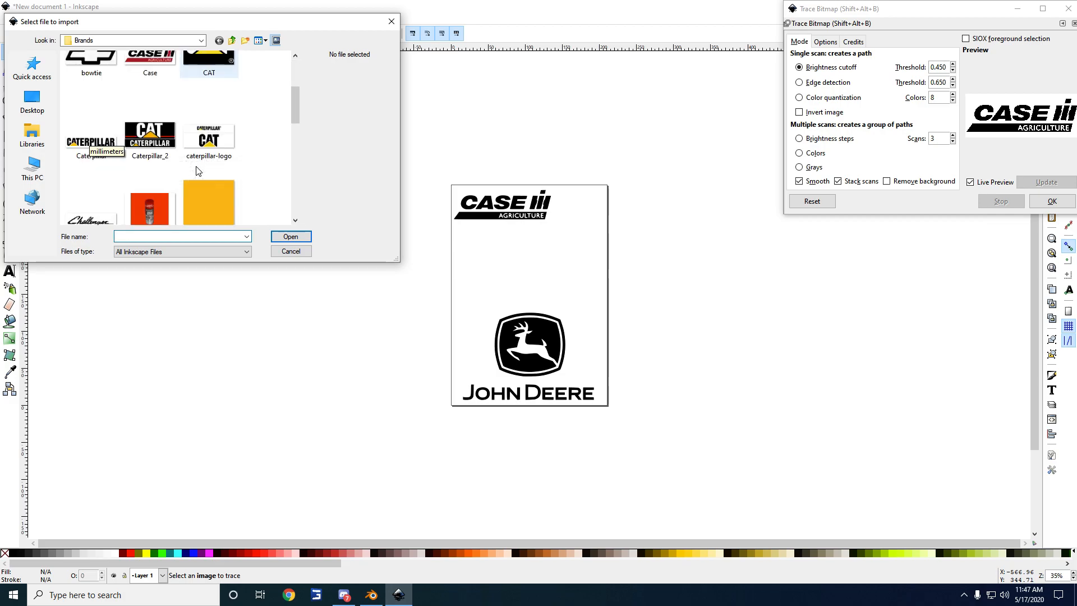
click(216, 151)
click(290, 236)
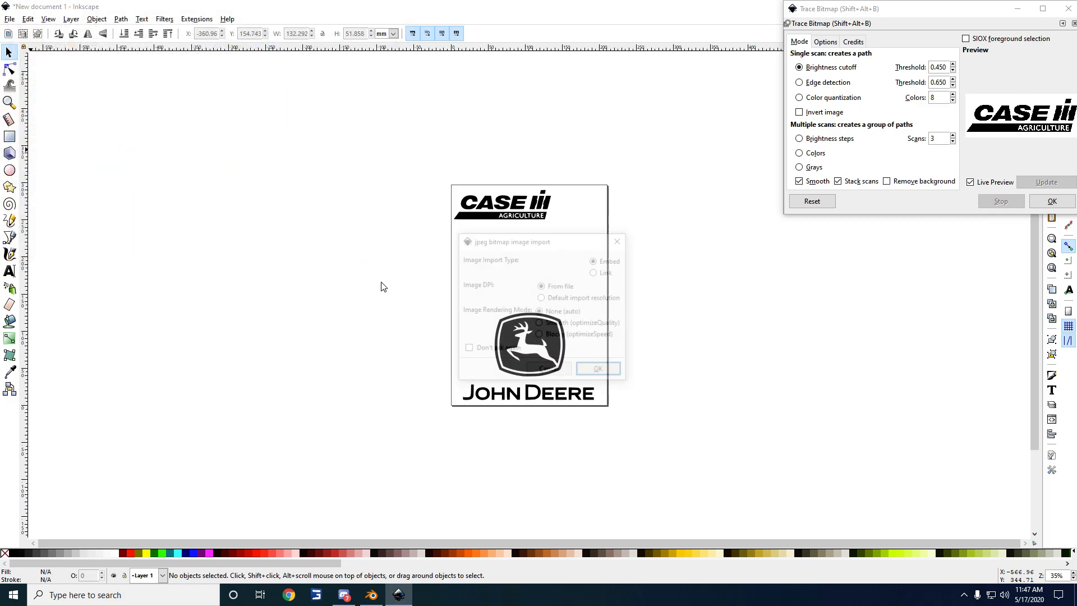
click(601, 371)
drag(612, 380, 267, 304)
Try a brightness-cutoff trace of the Caterpillar image at threshold 0.450 and delete both the trace and the image
click(1052, 201)
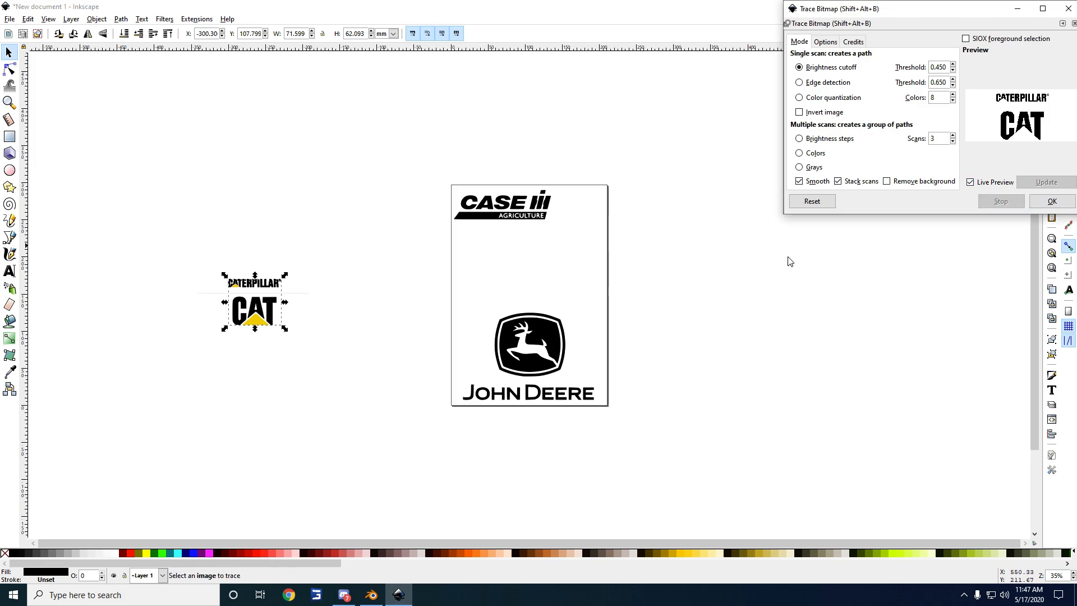
mouse_move(250, 307)
mouse_down()
mouse_move(402, 298)
mouse_move(522, 266)
mouse_move(487, 268)
mouse_up()
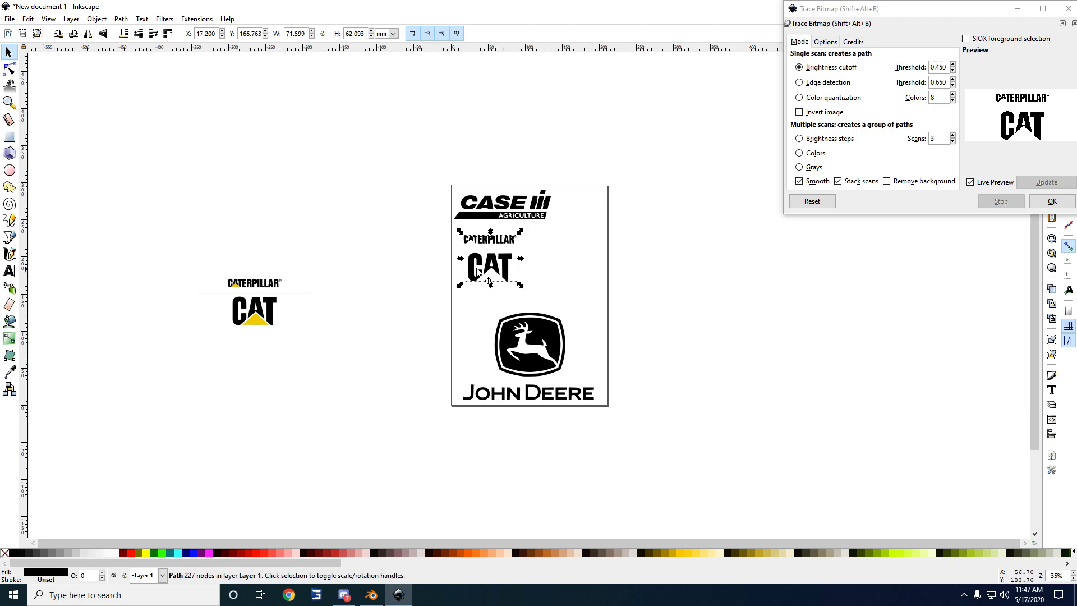
key(Delete)
click(281, 312)
key(Delete)
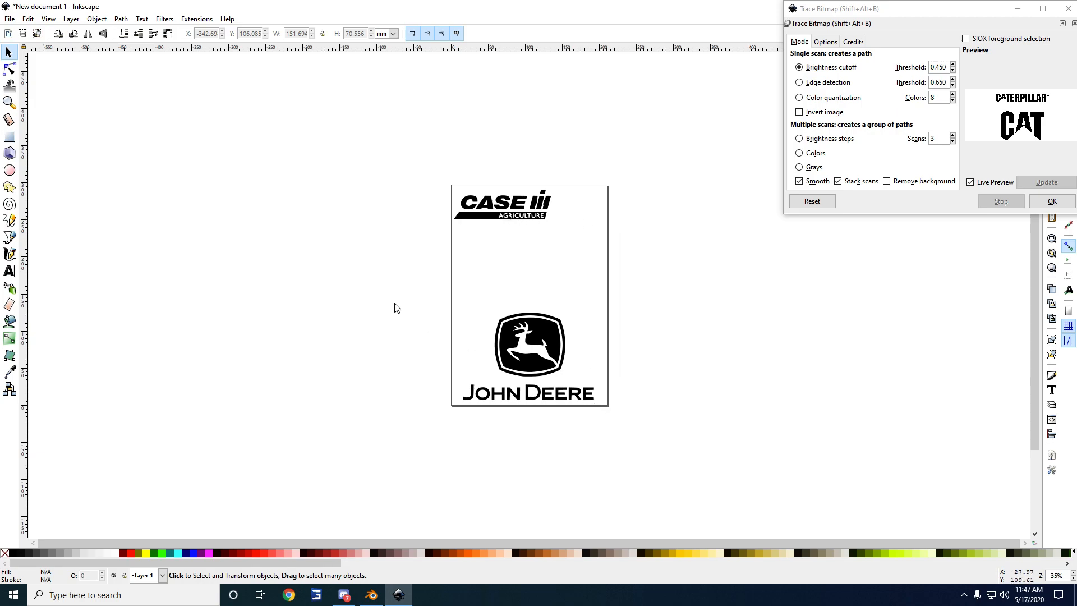
Save the drawing as an Inkscape SVG named tractor_brands1 in the 3D folder
click(10, 21)
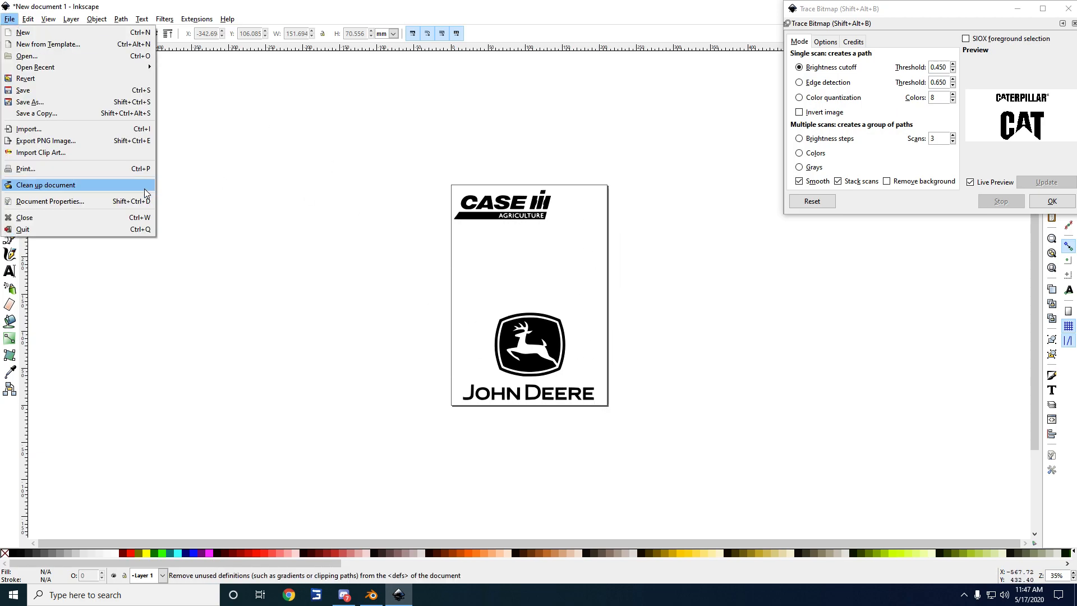
click(44, 102)
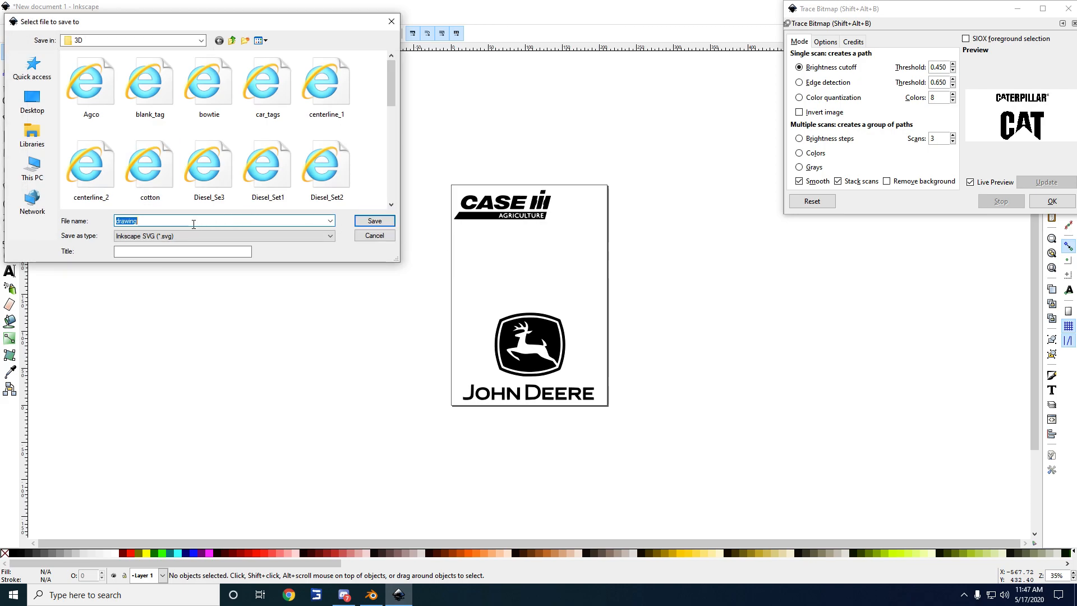
text(trac)
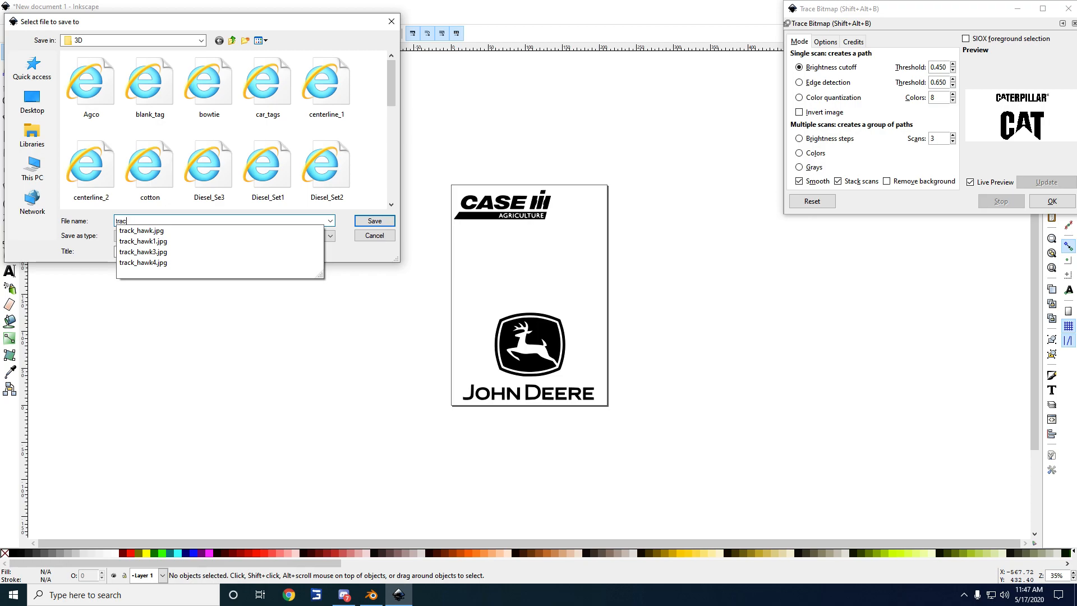
text(tor)
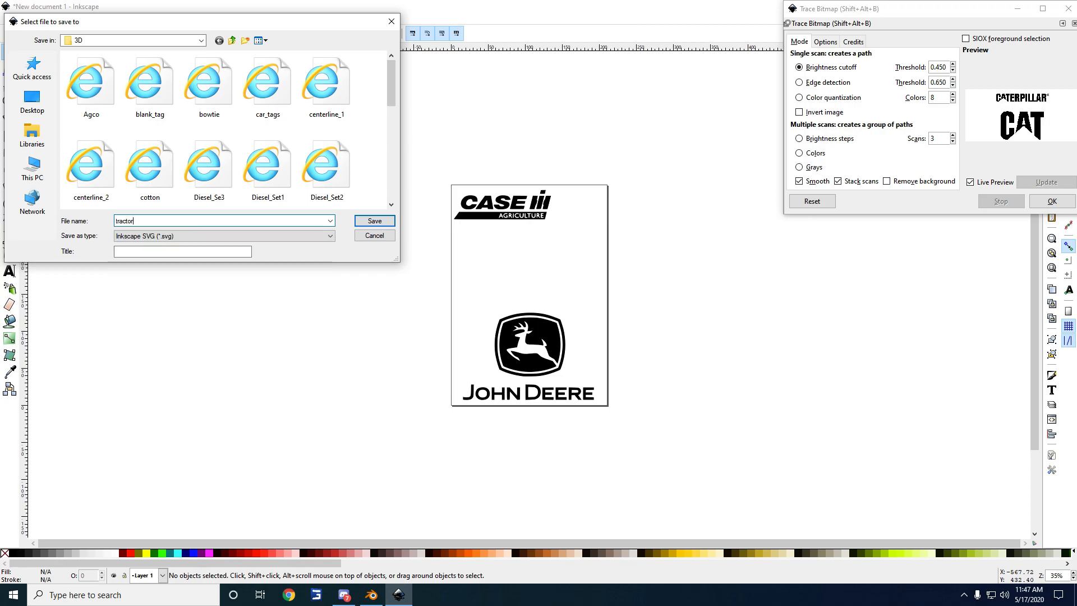
text(_brands1)
key(Return)
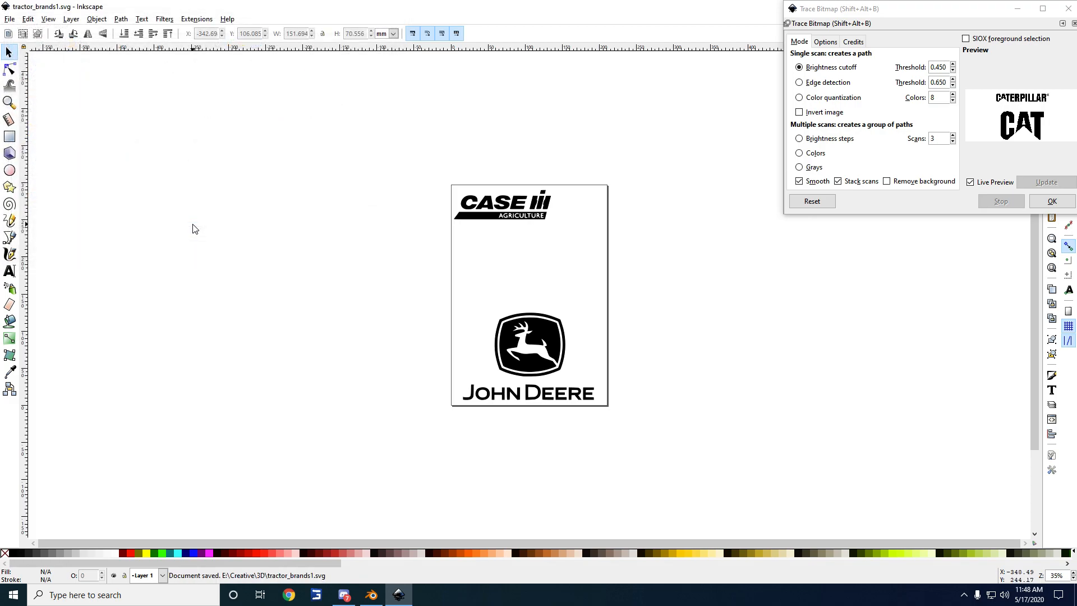
Close the bitmap tracing window and Inkscape, and switch to Blender with brands.blend
click(1068, 9)
click(1069, 8)
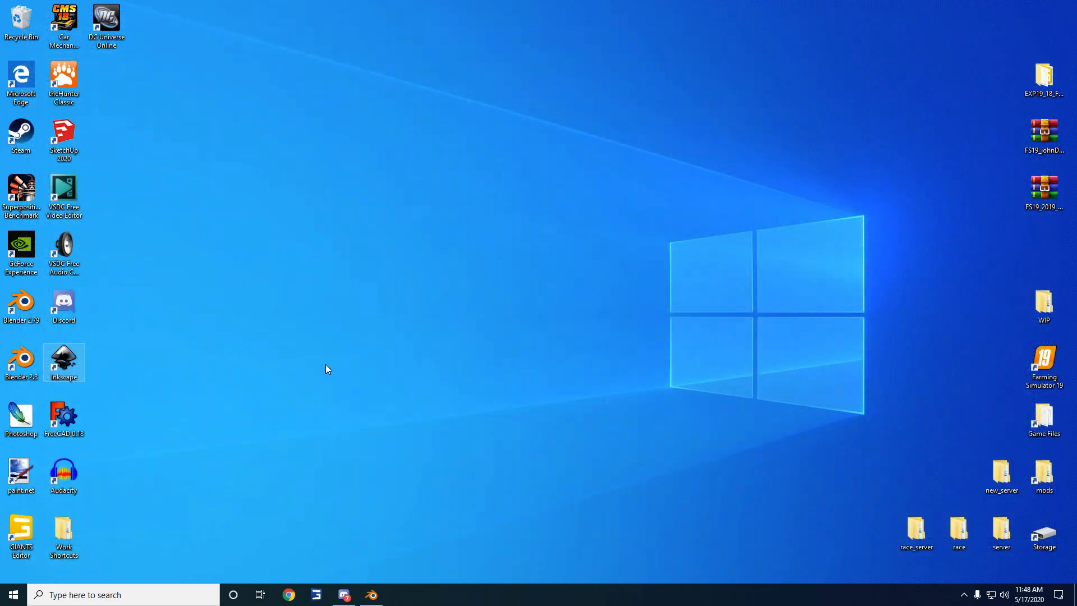
click(371, 595)
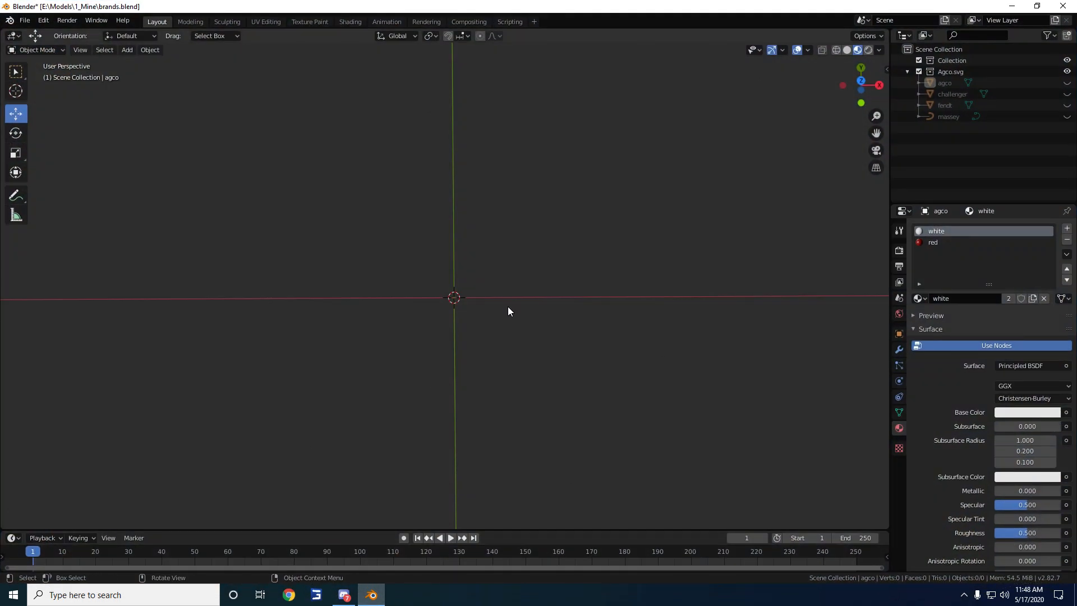
Import tractor_brands1.svg from the 3D folder as Scalable Vector Graphics
click(25, 20)
mouse_move(46, 174)
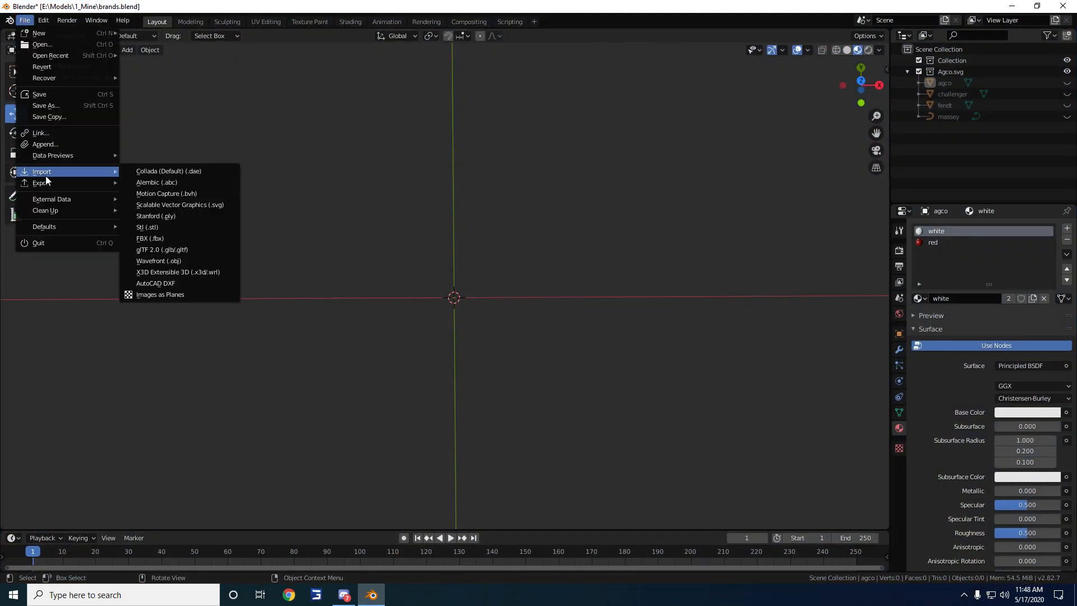
click(202, 204)
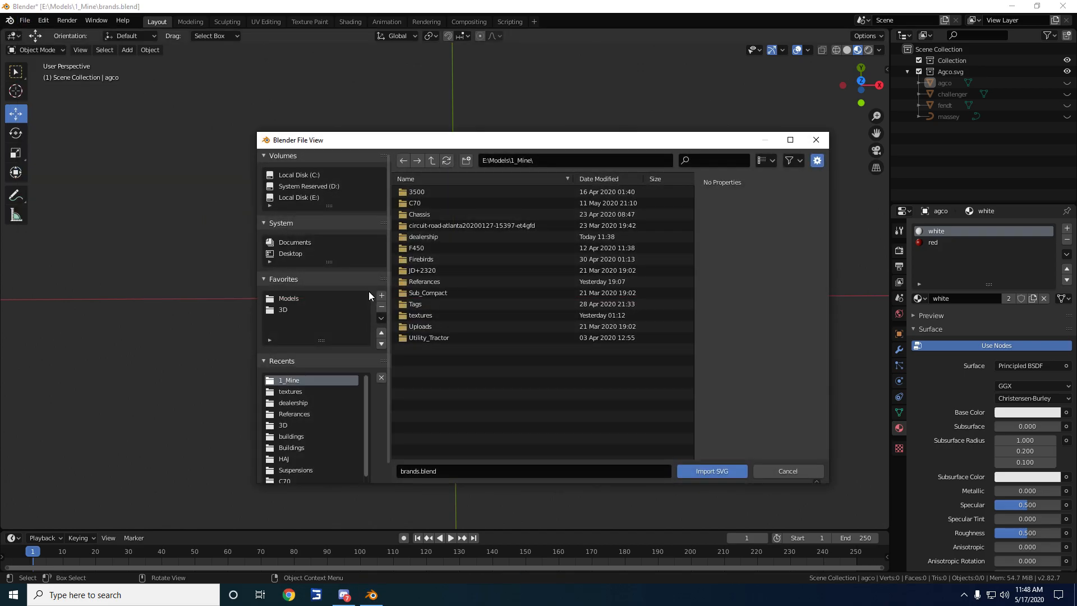
click(283, 311)
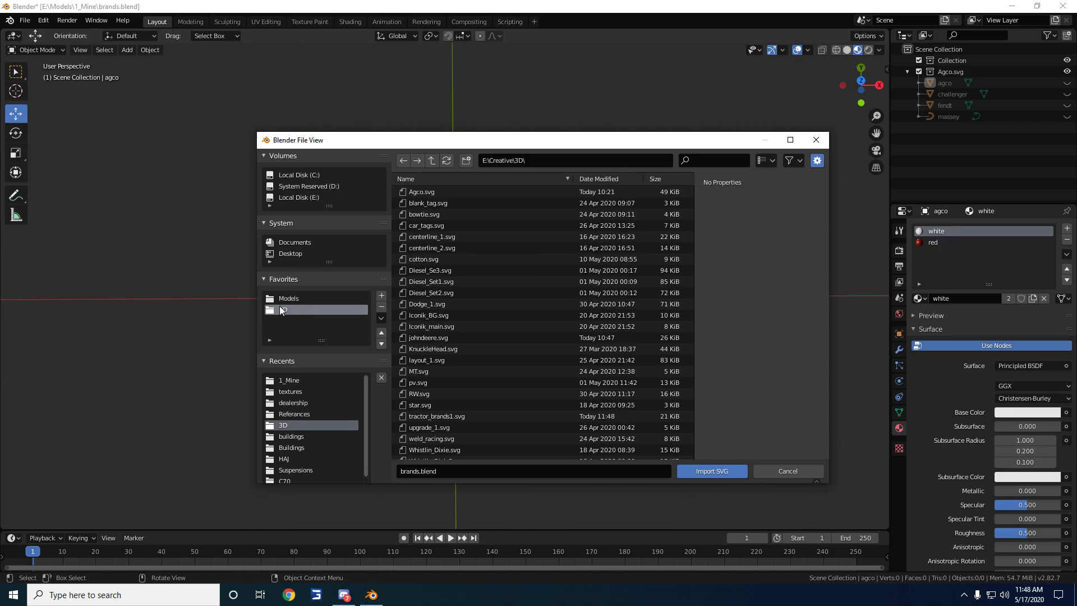
scroll(440, 275, down, 3)
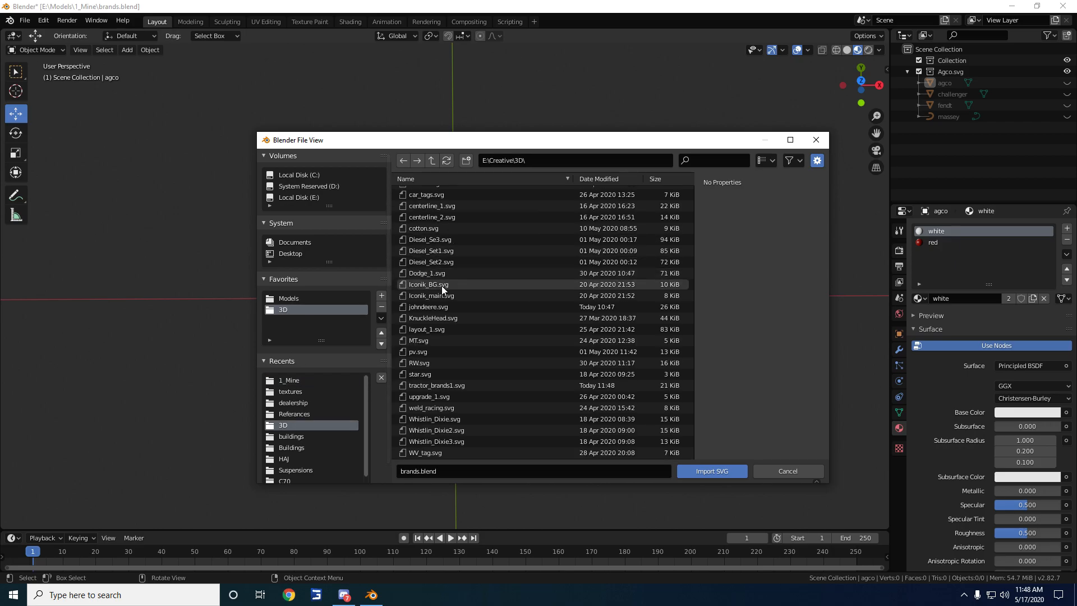
scroll(438, 306, up, 3)
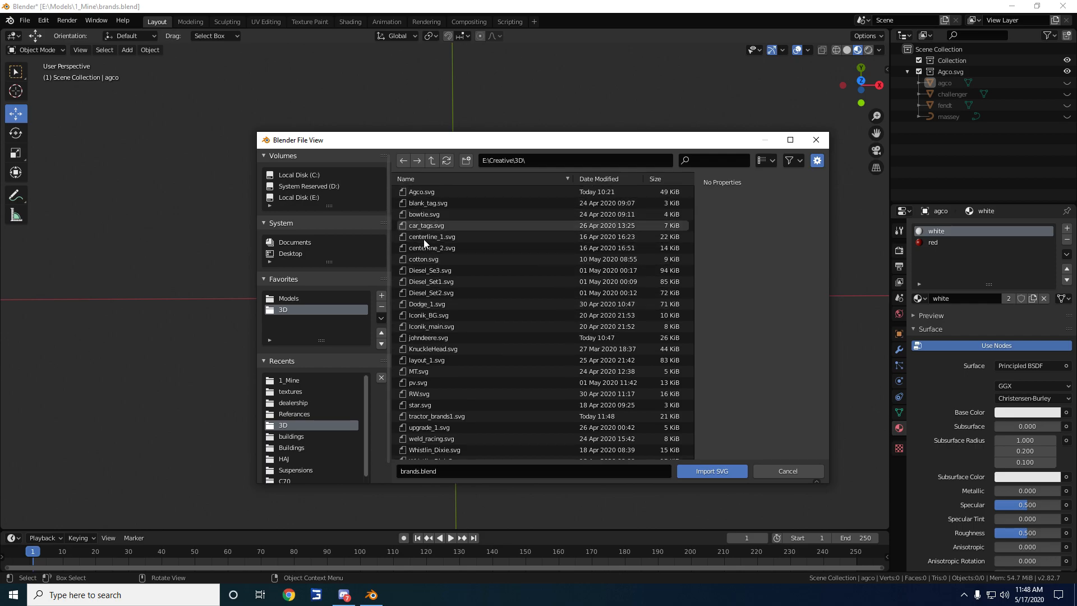
scroll(433, 356, down, 3)
click(420, 386)
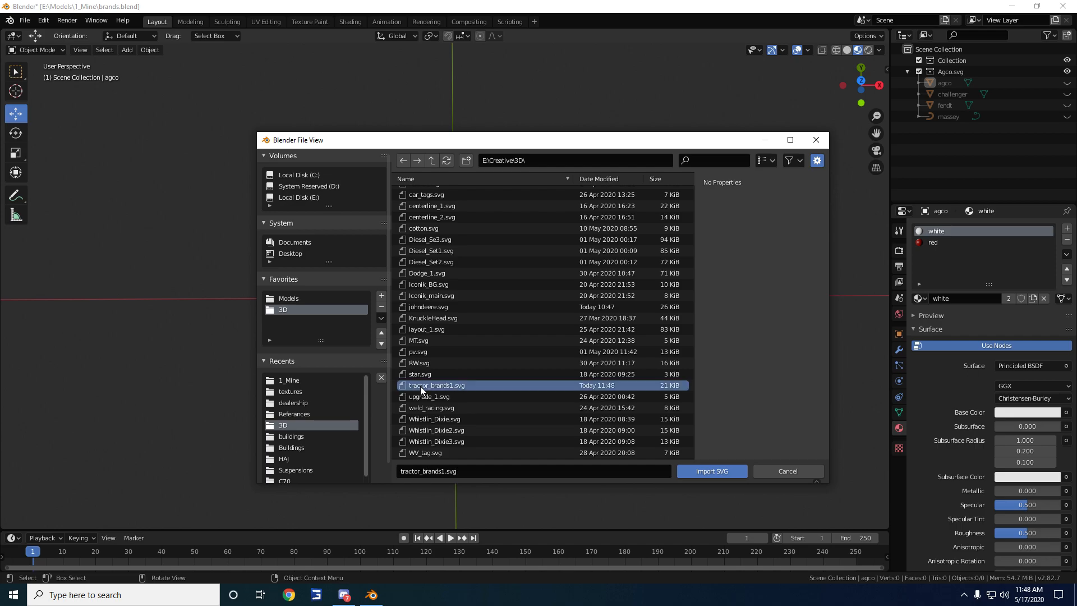
click(719, 470)
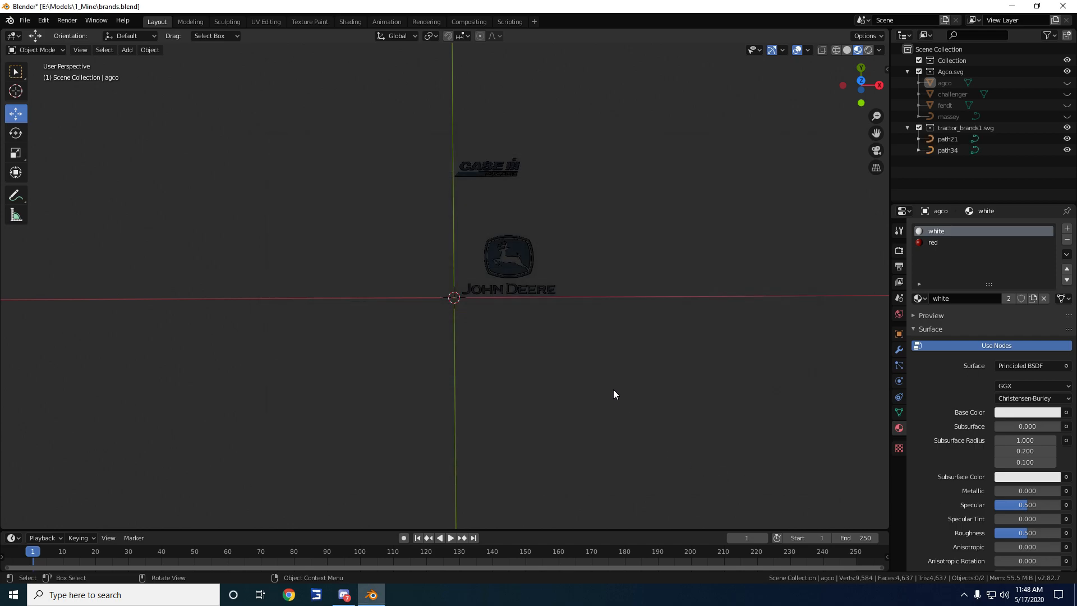
Rename the John Deere logo curve as john_deere
shift+middle_drag(684, 198, 581, 382)
click(943, 140)
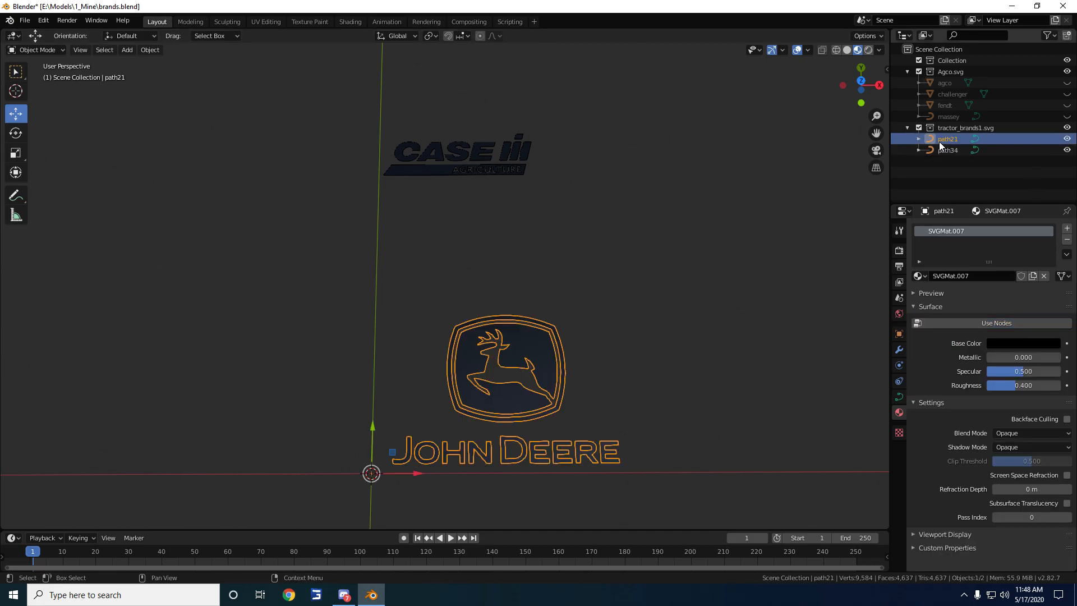
drag(963, 140, 855, 146)
text(john_deer)
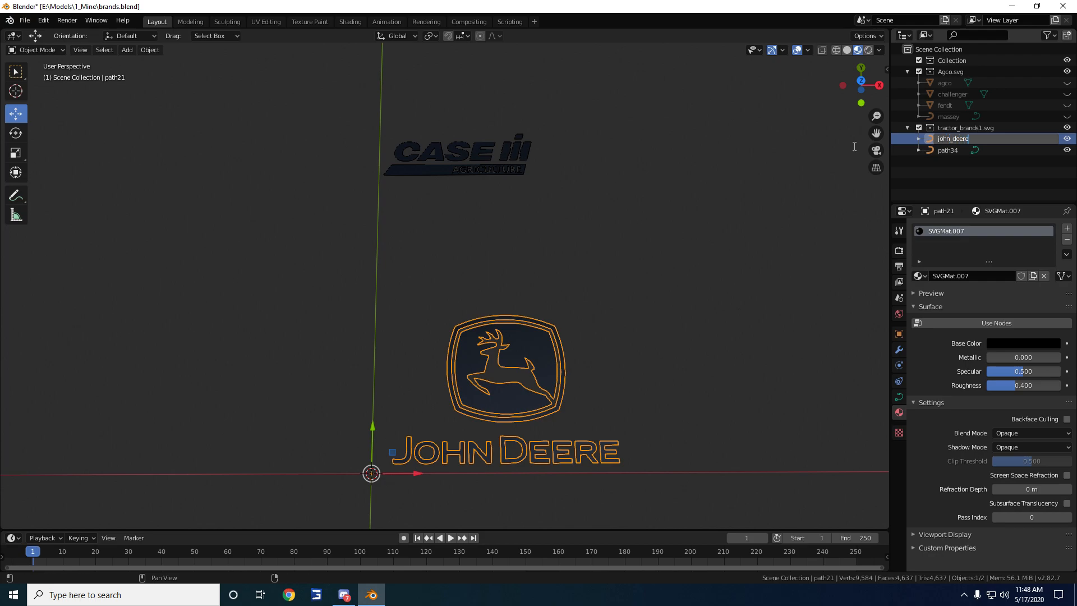
text(e)
key(Return)
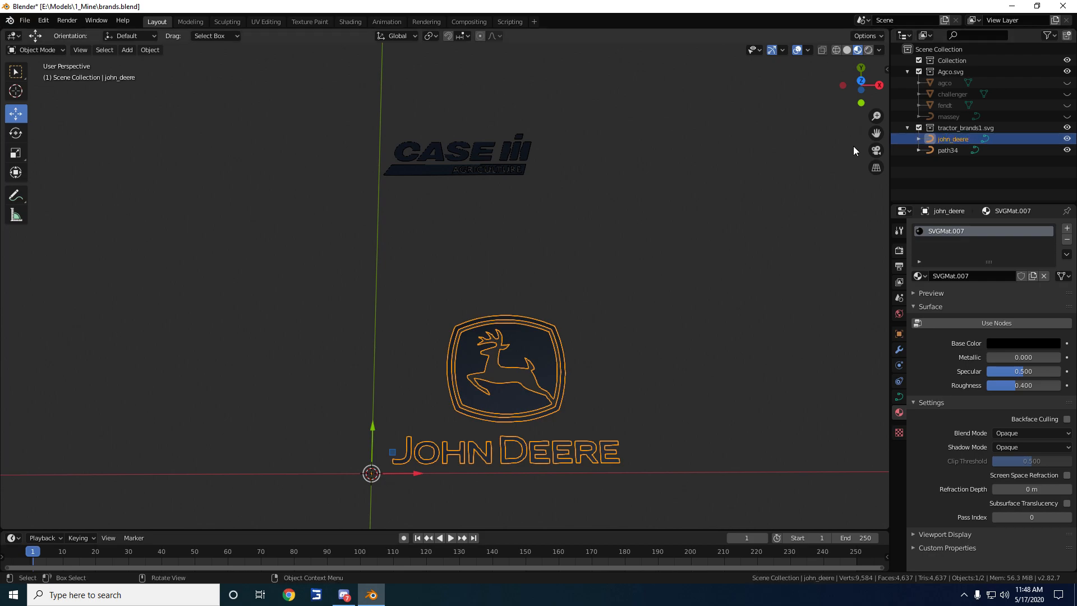
Rename the Case IH logo curve as case
double_click(946, 150)
text(c)
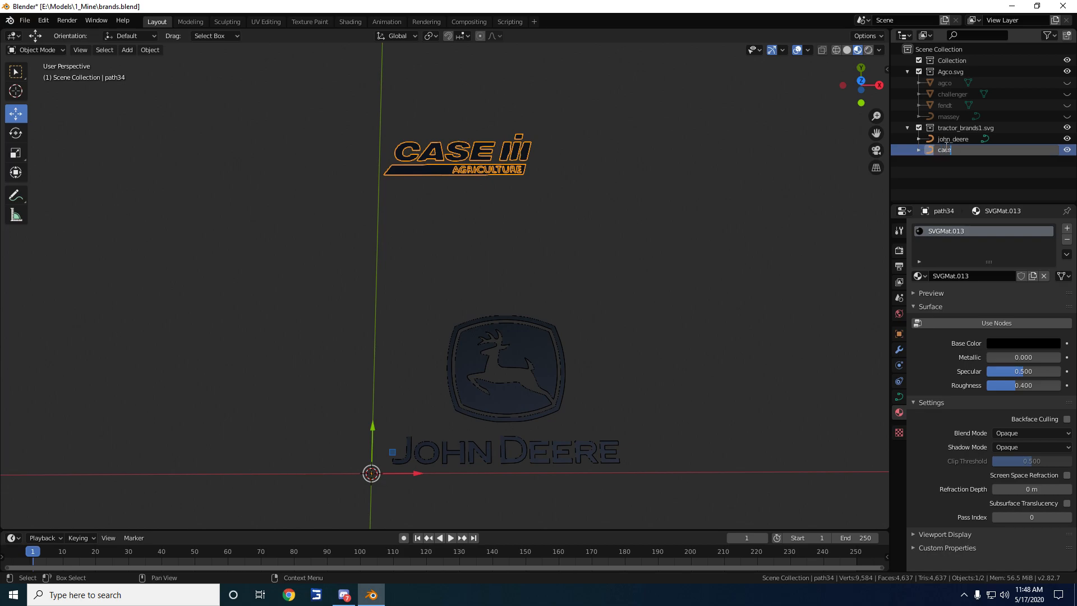
text(ase)
key(Return)
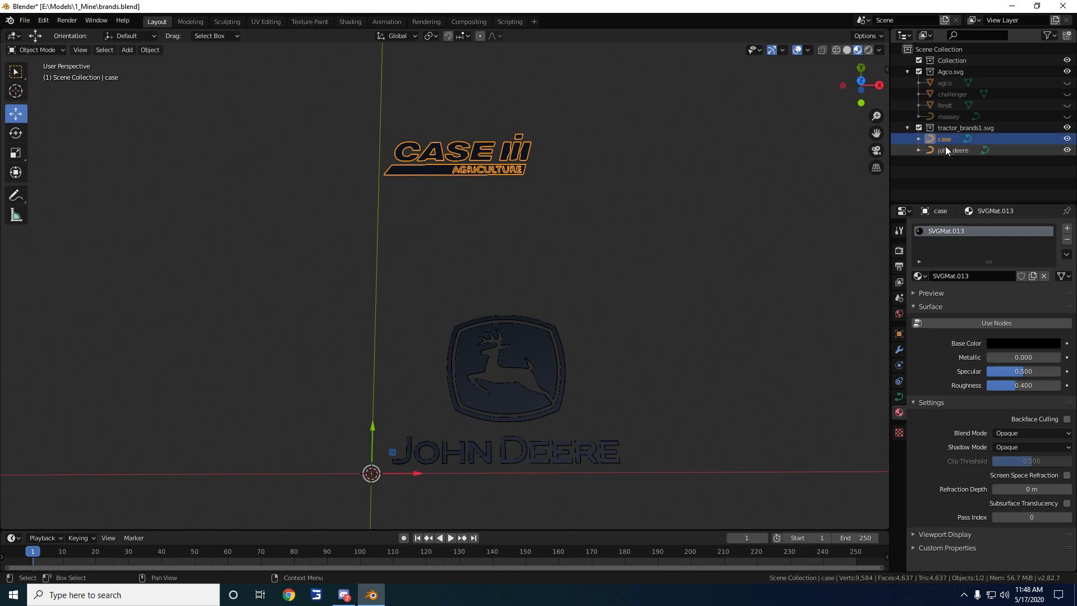
Delete the tractor_brands1.svg collection and move the case and john_deere curves into the Agco.svg collection
click(968, 126)
right_click(967, 126)
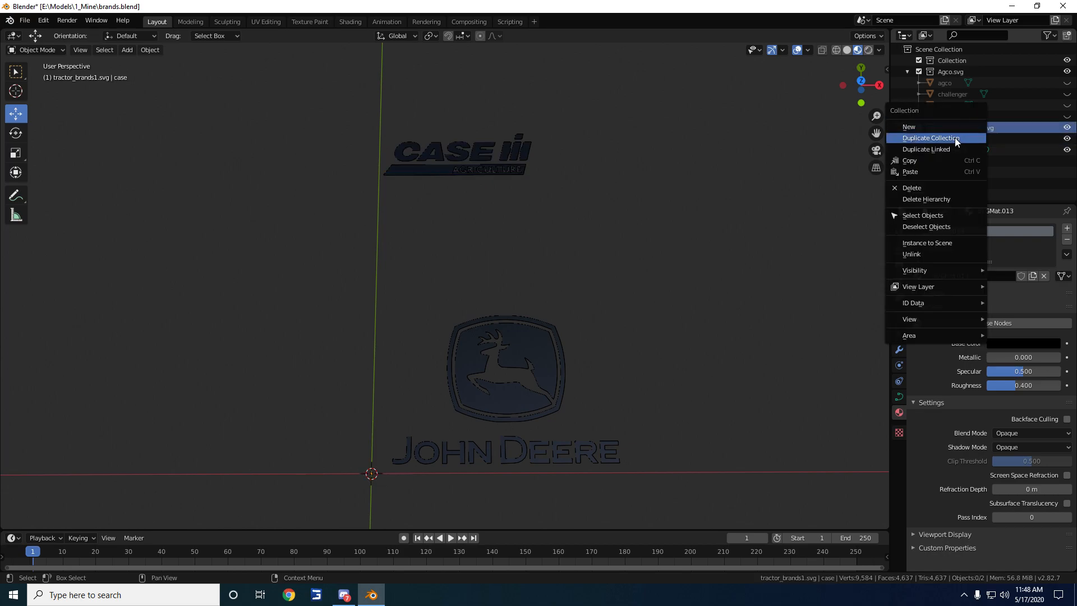
click(923, 189)
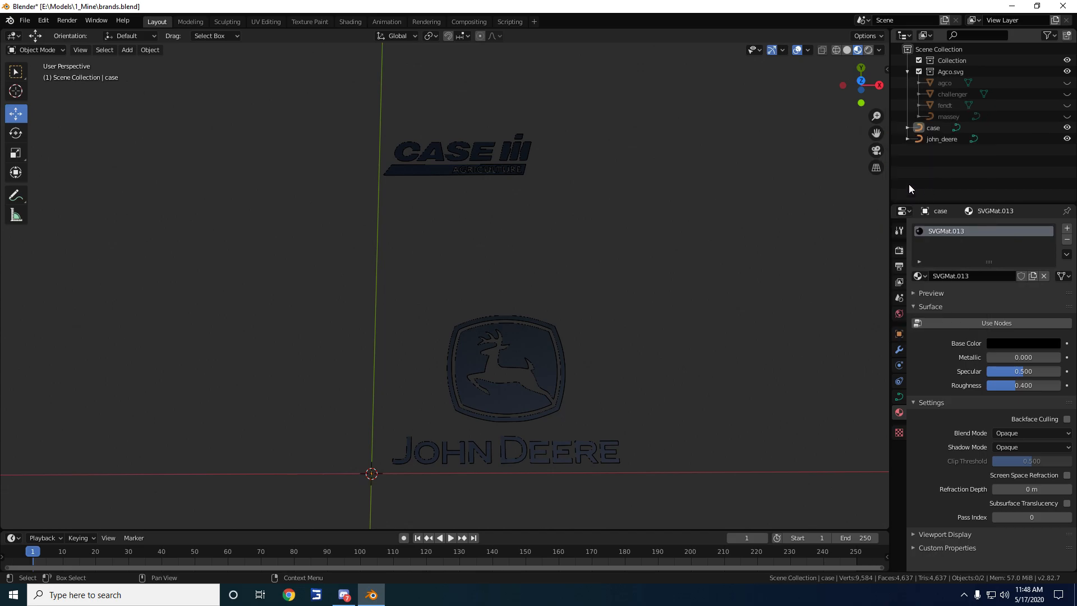
drag(933, 128, 955, 119)
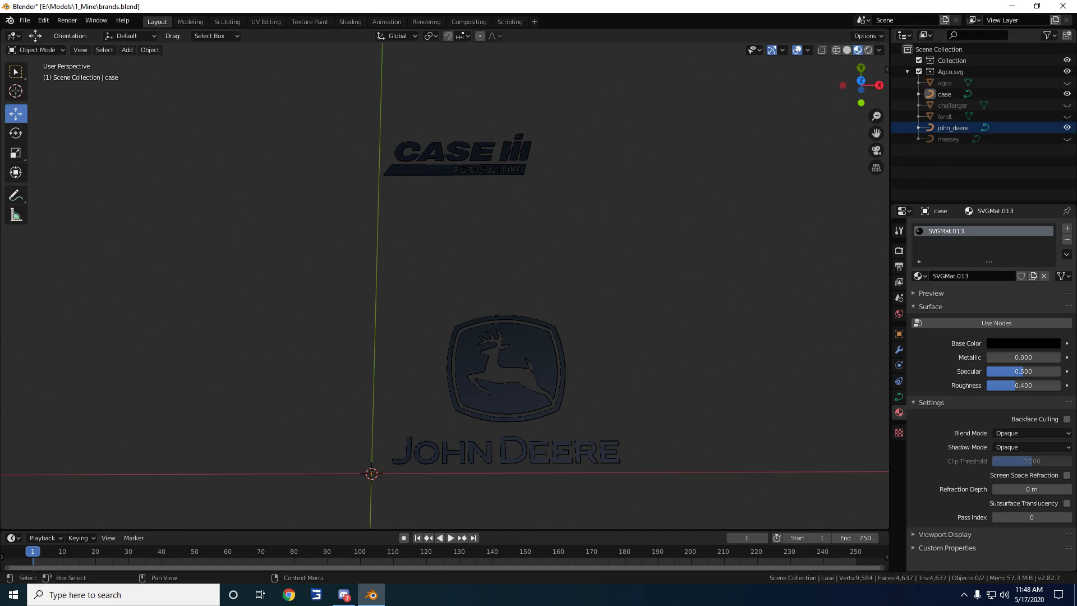
Hide the case curve and set the john_deere curve's origin to its center of mass (surface)
click(1066, 93)
click(961, 126)
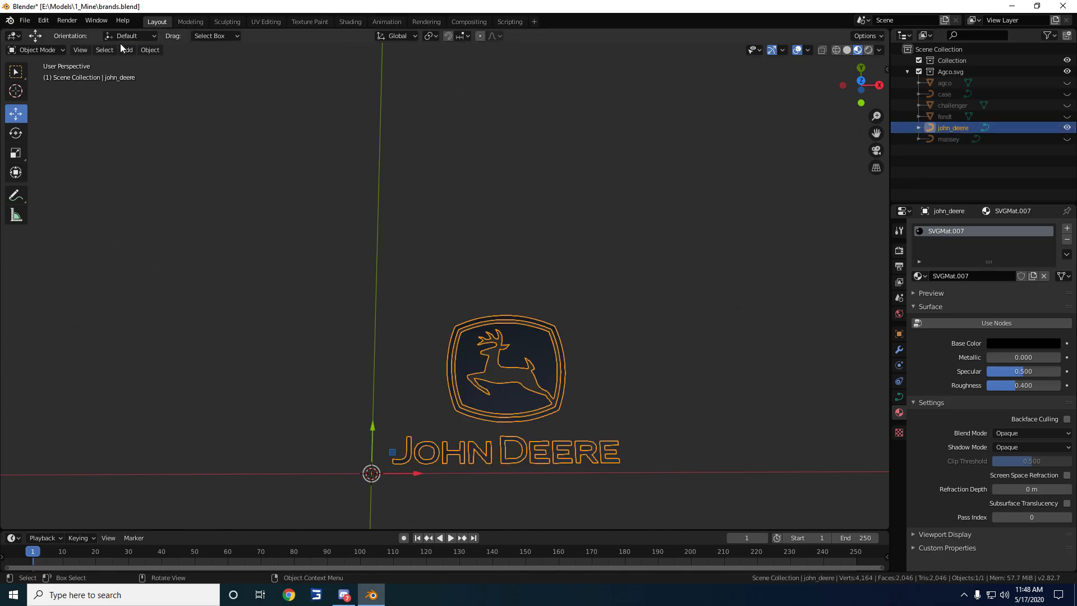
click(149, 55)
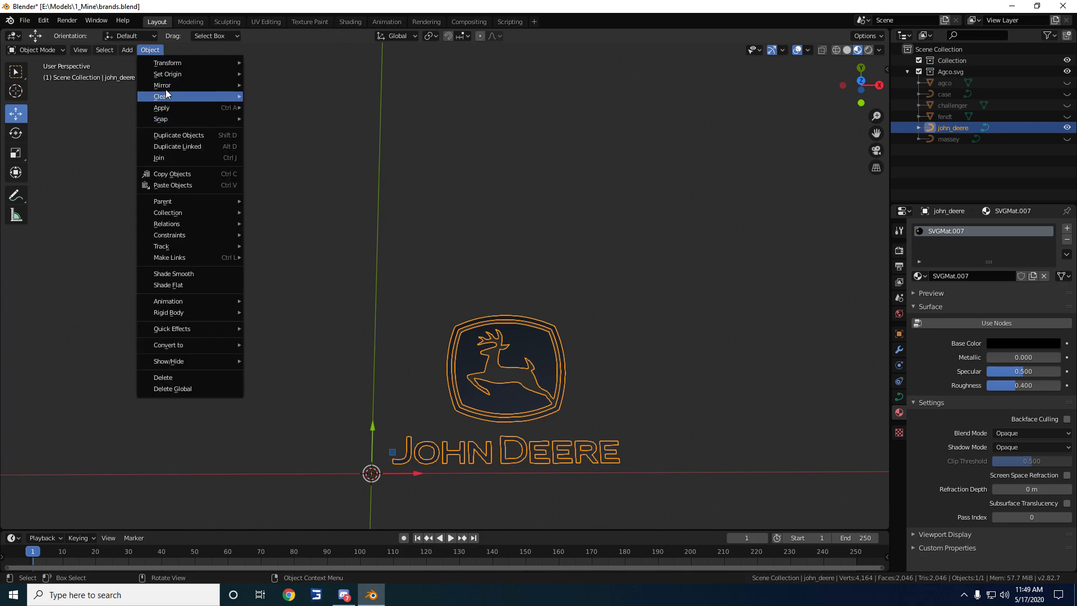
mouse_move(167, 75)
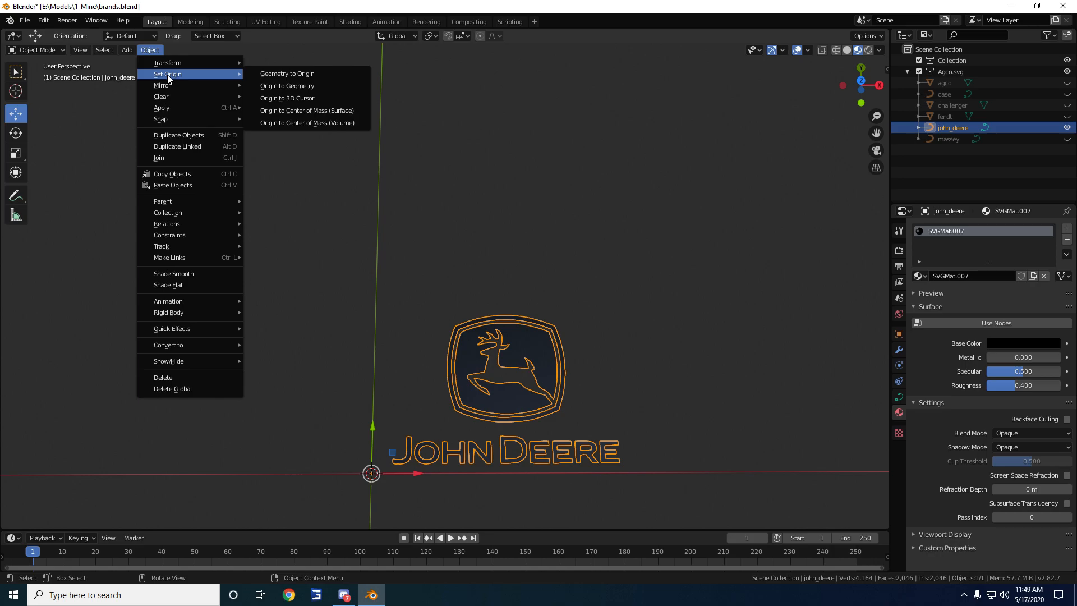
click(285, 110)
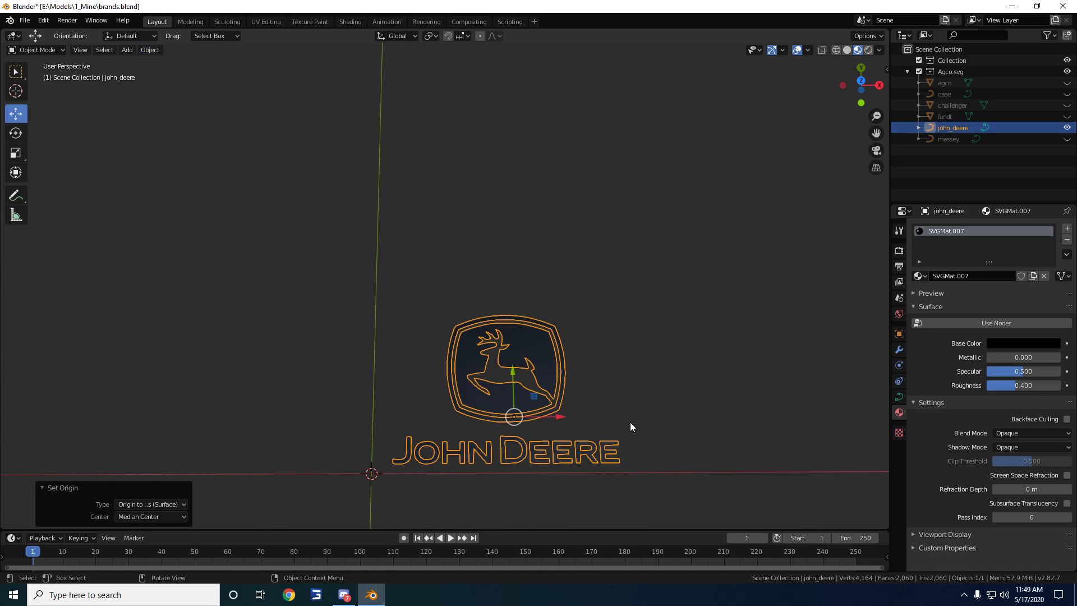
Snap the john_deere curve to the 3D cursor at the world origin
click(159, 51)
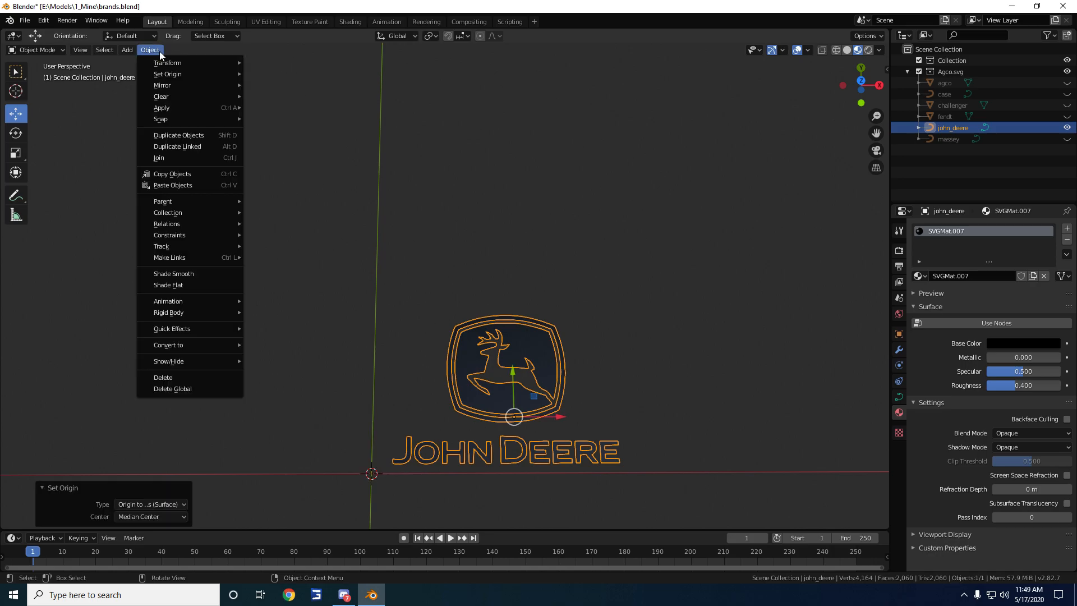
mouse_move(170, 119)
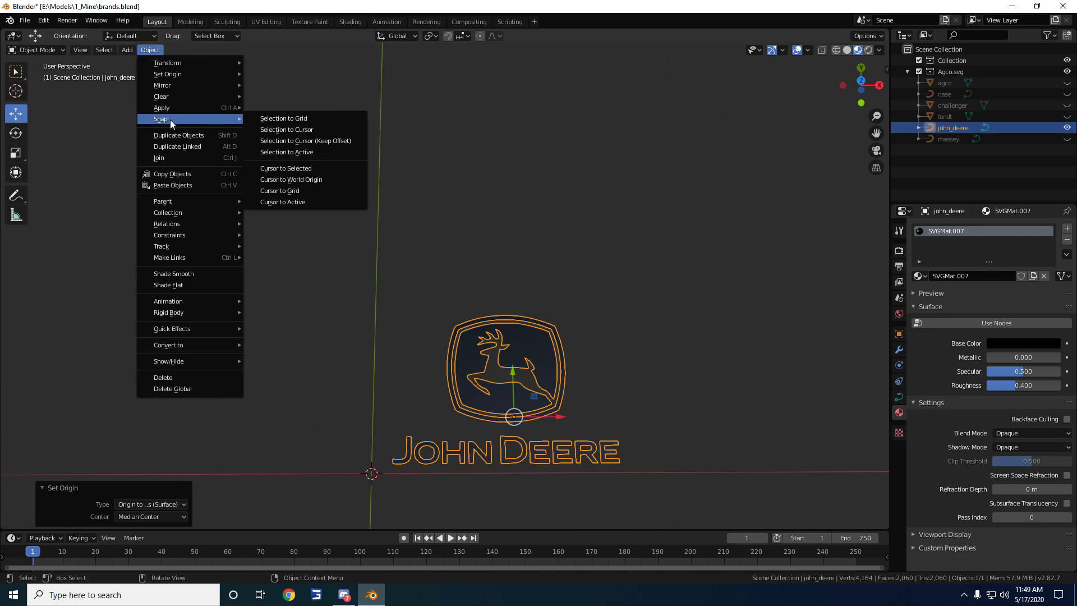
click(274, 130)
mouse_move(471, 202)
middle_down()
mouse_move(493, 211)
mouse_move(494, 164)
mouse_move(481, 212)
middle_up()
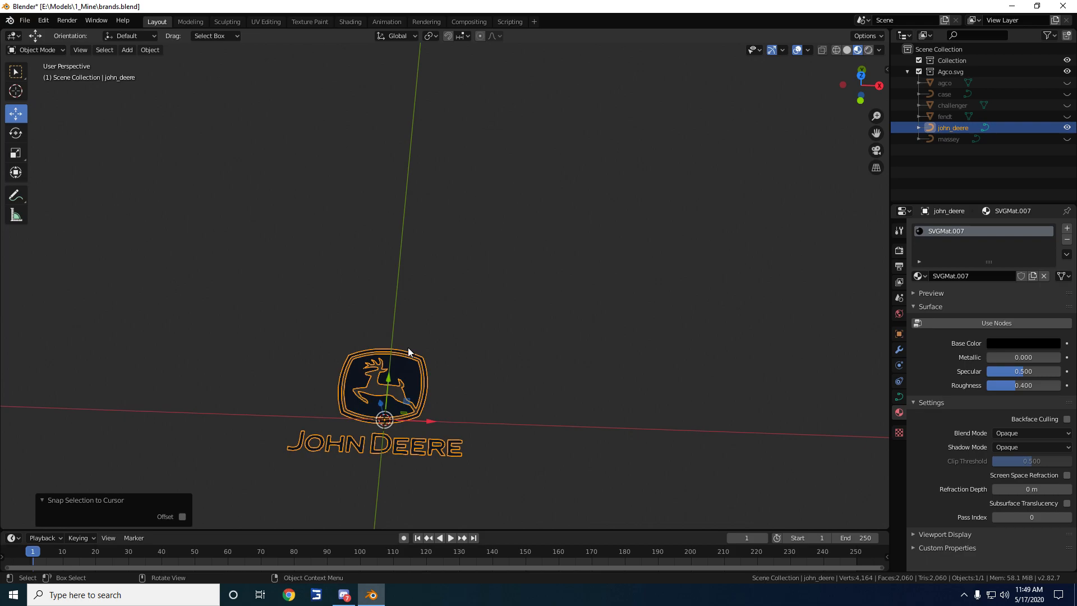
shift+middle_drag(419, 354, 483, 308)
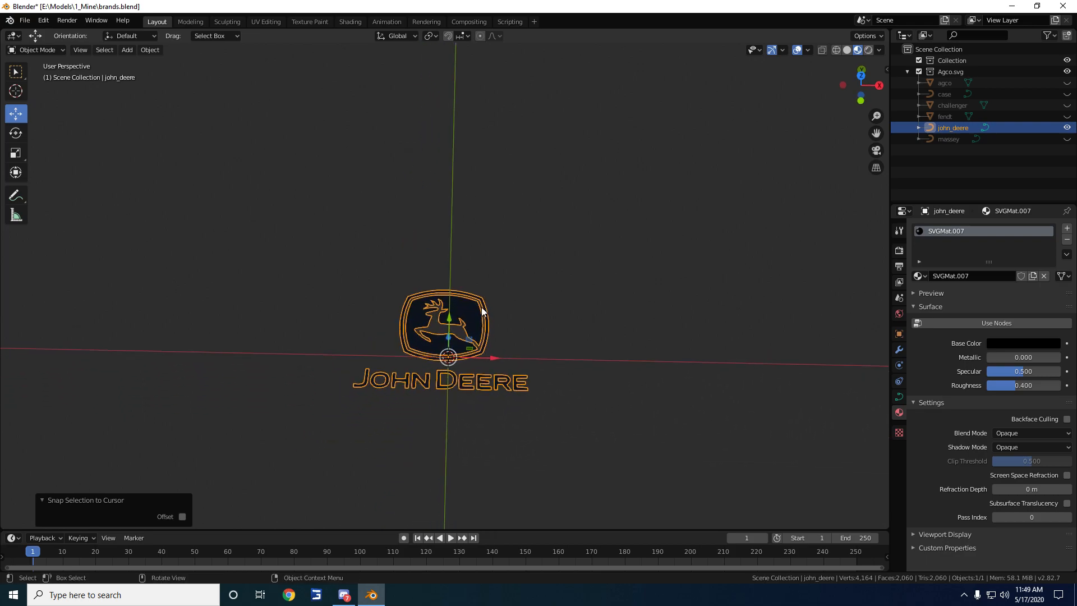
scroll(499, 345, up, 2)
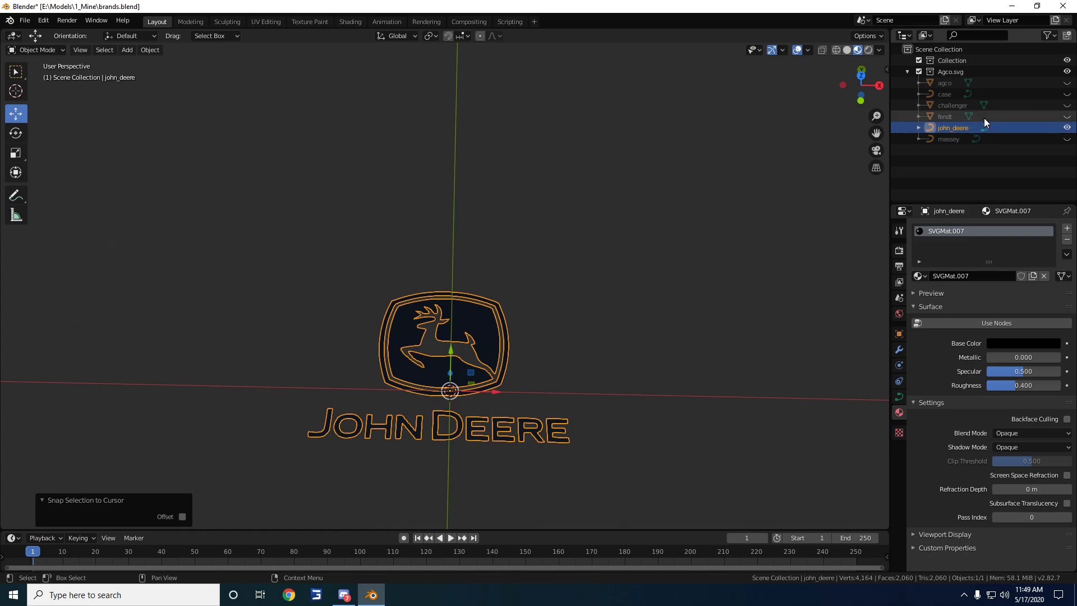
Convert the john_deere curve to a mesh
click(958, 128)
middle_drag(533, 294, 521, 303)
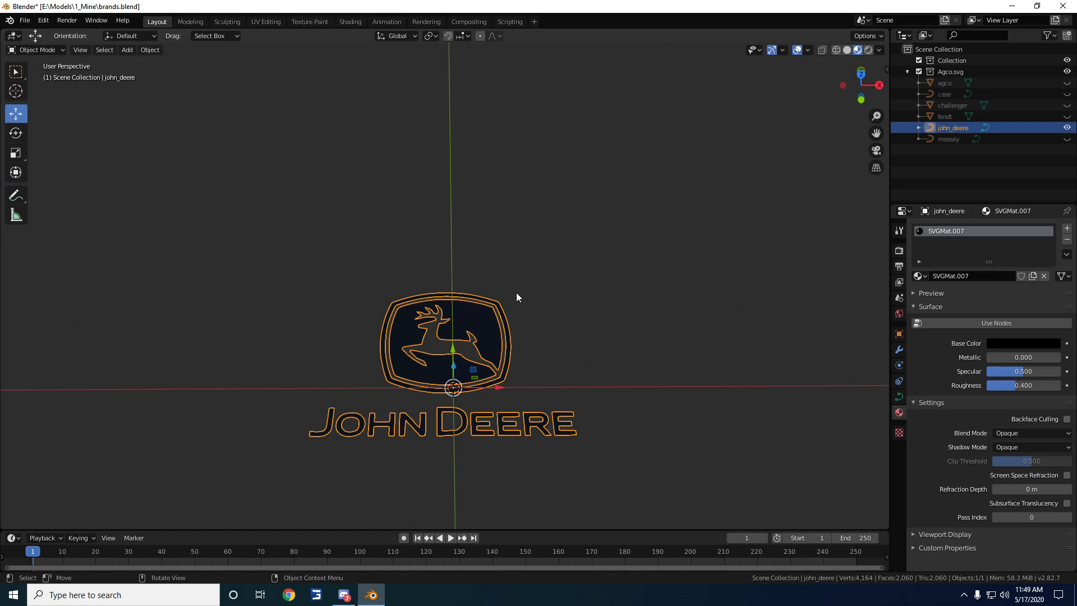
key(F3)
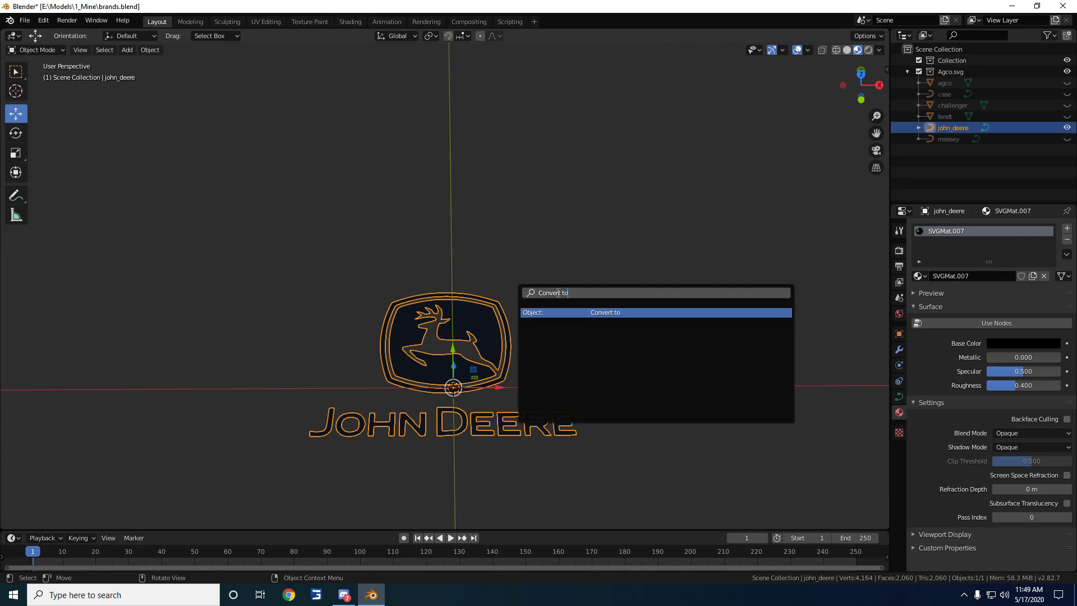
key(BackSpace)
text(convert)
click(598, 311)
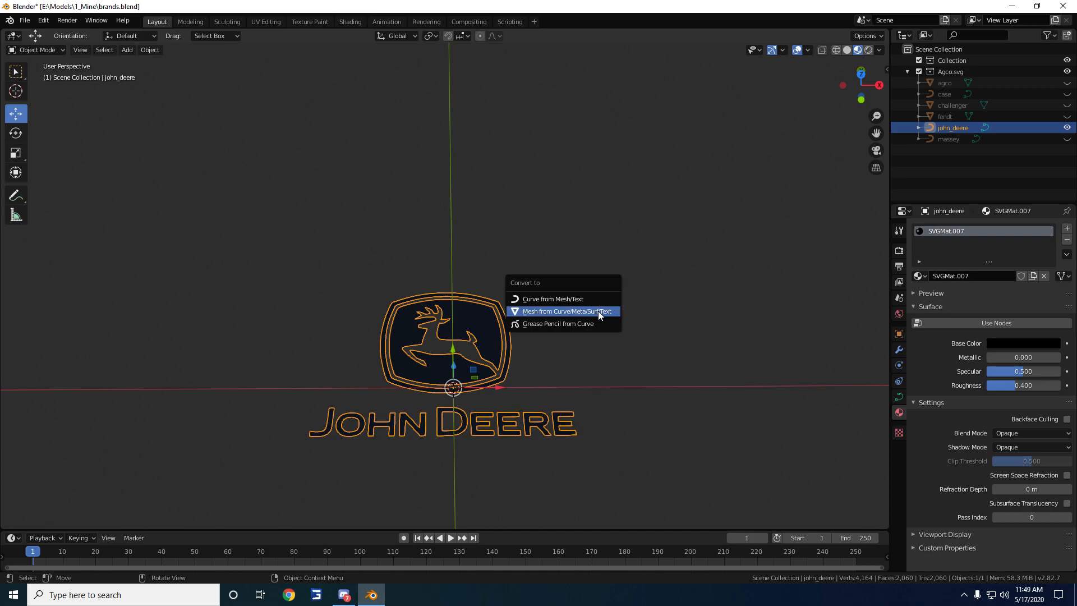
click(542, 313)
In Edit Mode, extrude the whole john_deere mesh along Z by 0.01 m with Extrude Region
key(Tab)
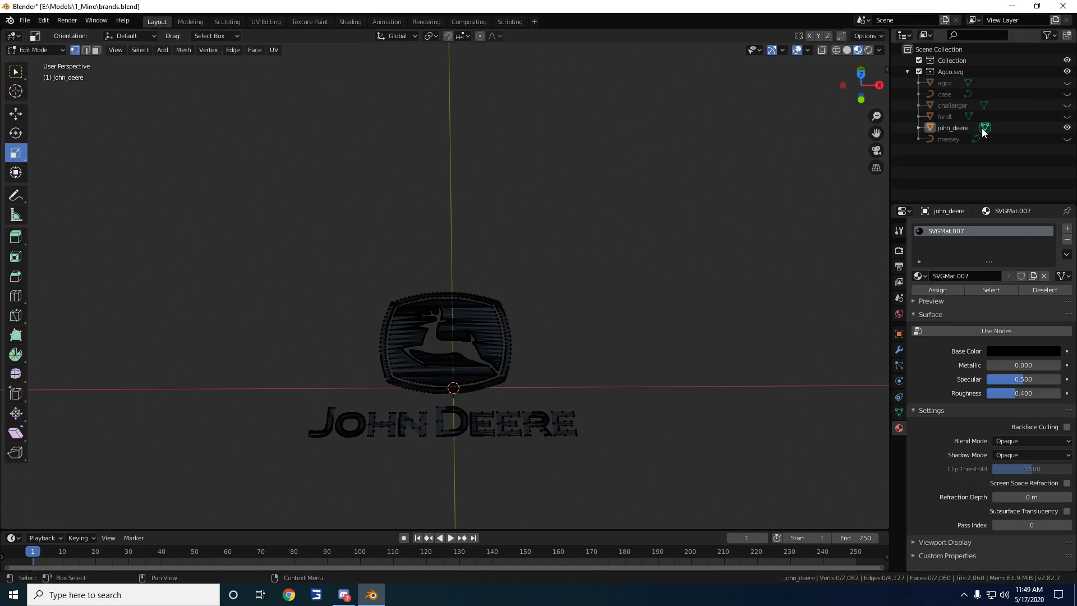
key(a)
scroll(624, 313, up, 3)
scroll(624, 313, up, 1)
shift+middle_drag(575, 363, 575, 235)
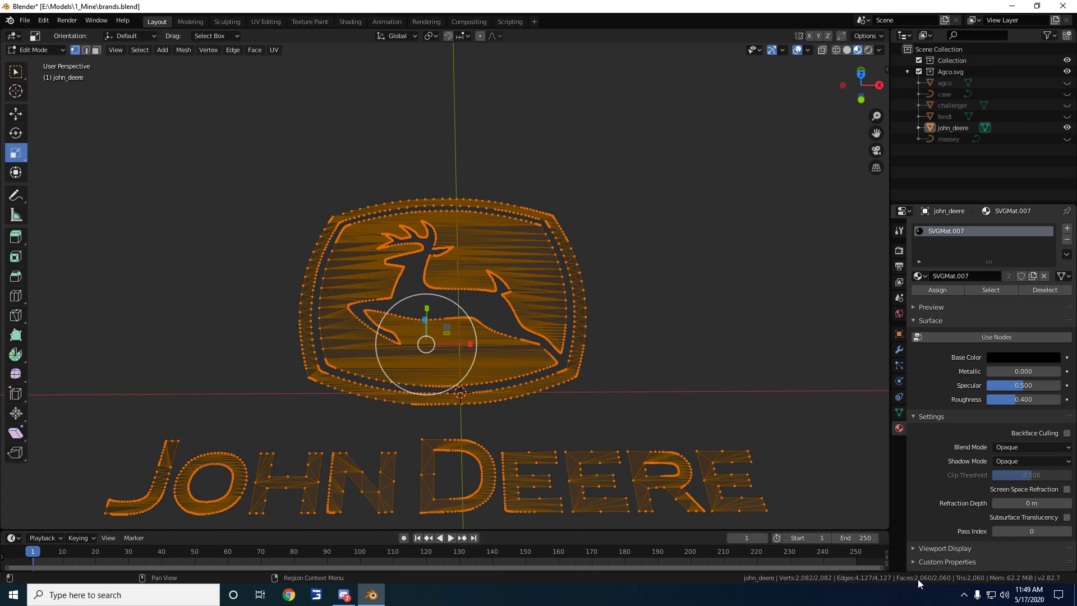
middle_drag(644, 378, 645, 337)
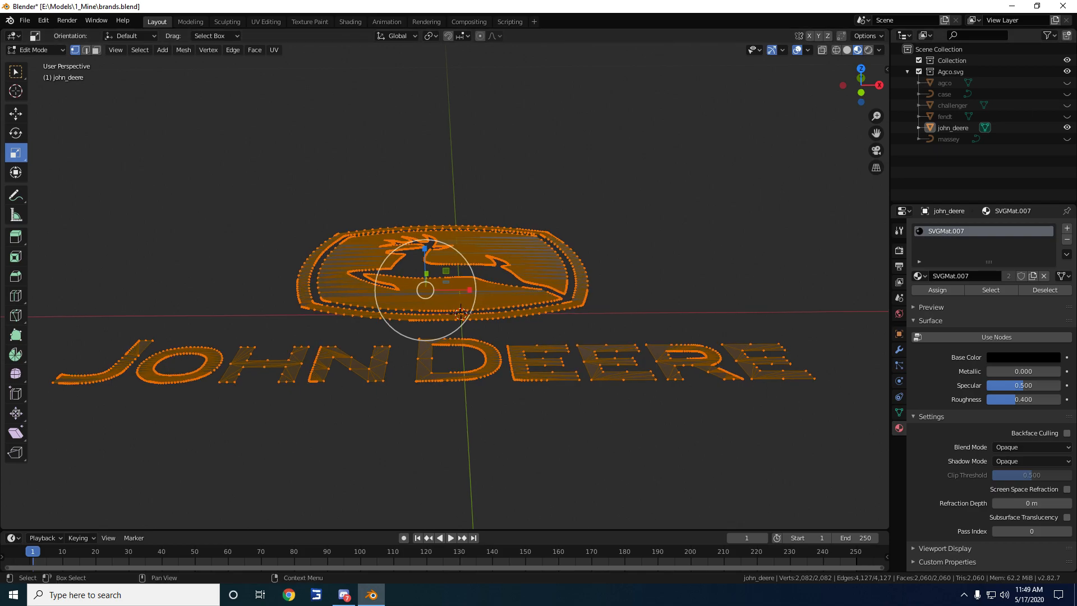
scroll(712, 238, down, 2)
middle_drag(689, 256, 688, 253)
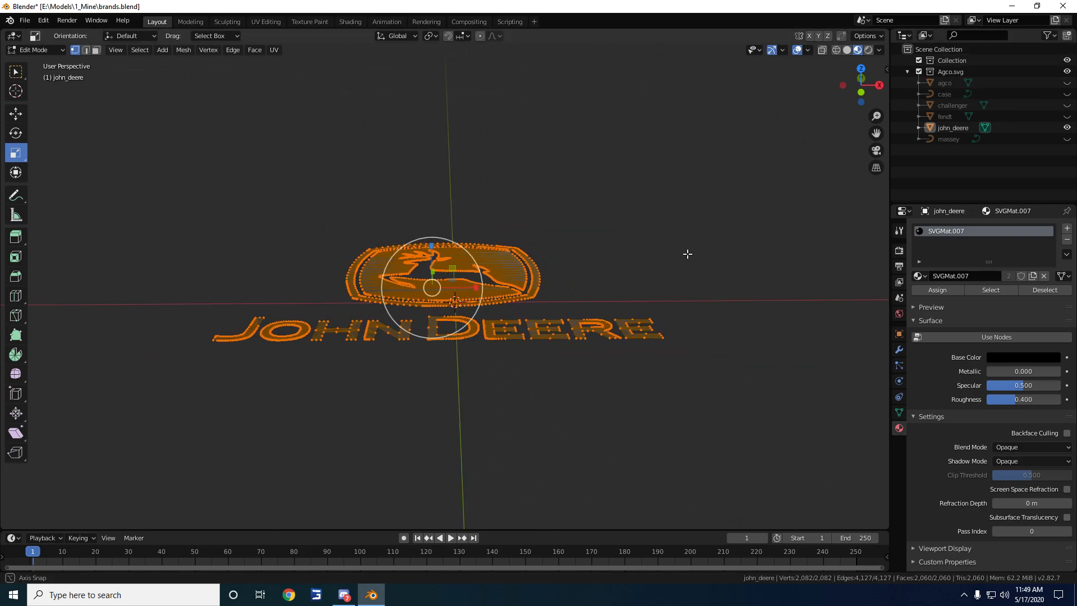
click(19, 238)
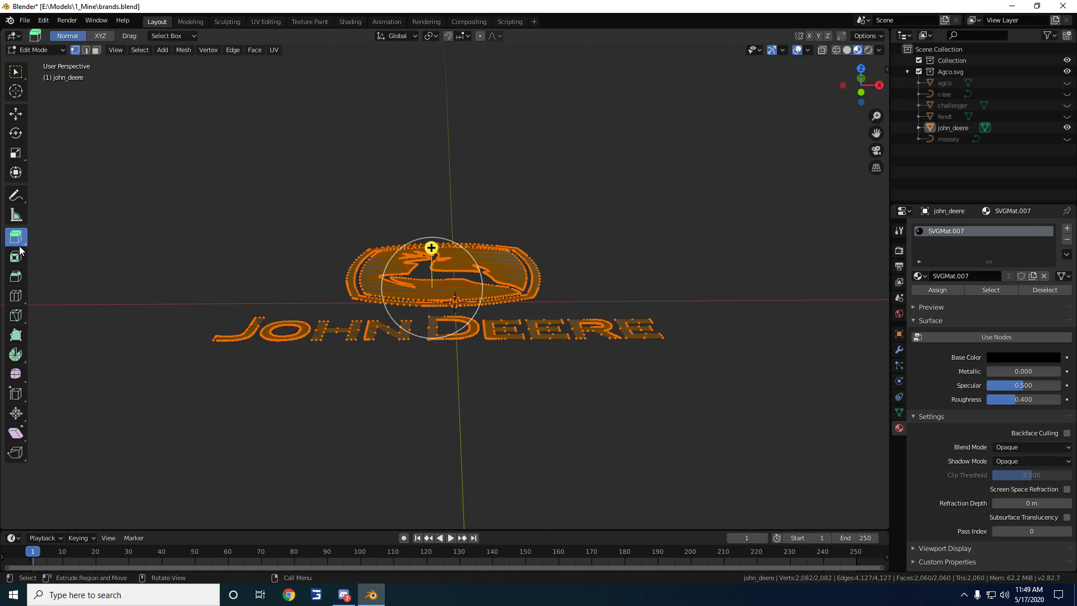
drag(430, 248, 431, 215)
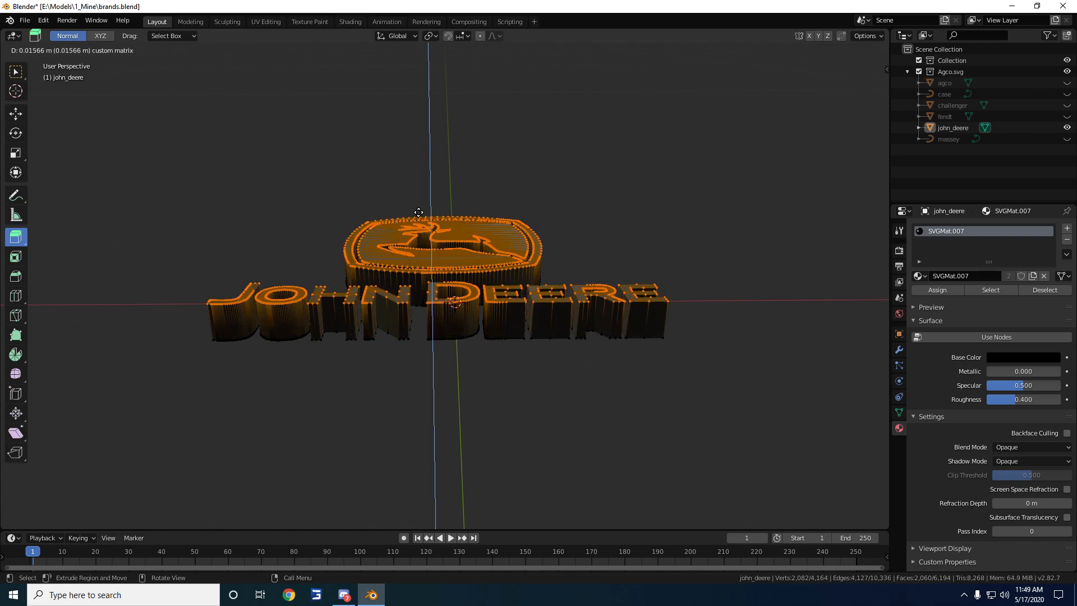
click(163, 489)
key(ctrl+a)
text(0.01)
key(Return)
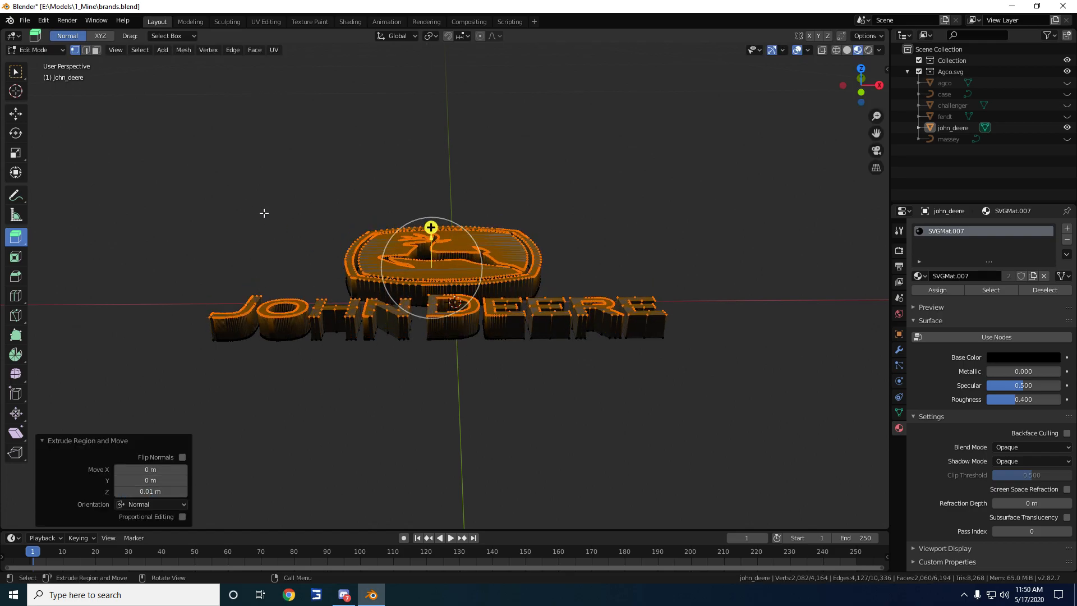
Delete the extruded logo's top faces and, in wireframe shading, all its bottom vertices to keep only the upper outlines
key(x)
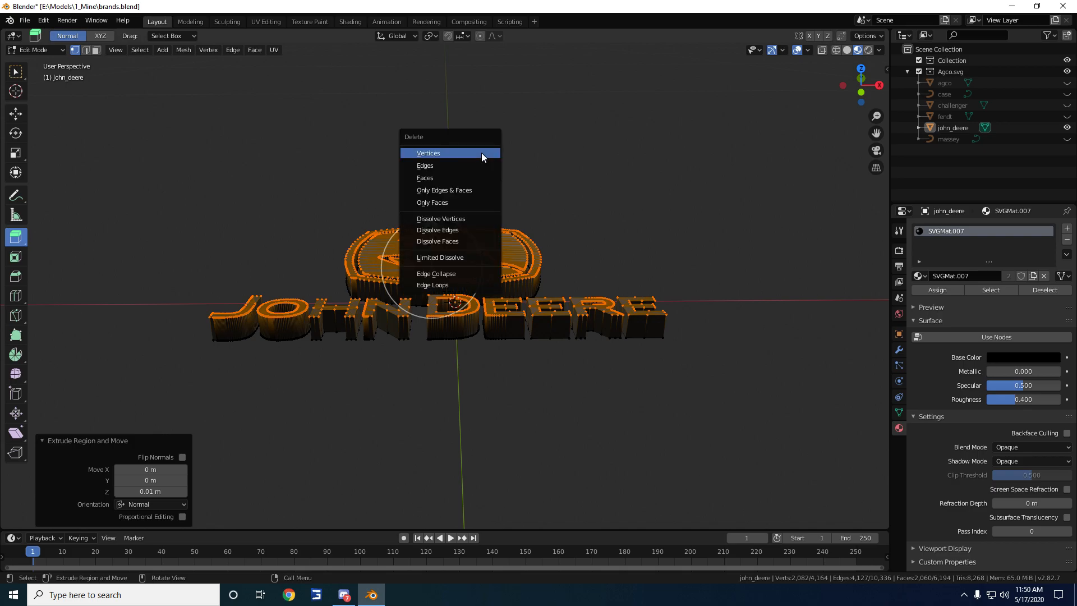
click(456, 177)
middle_drag(446, 216, 443, 197)
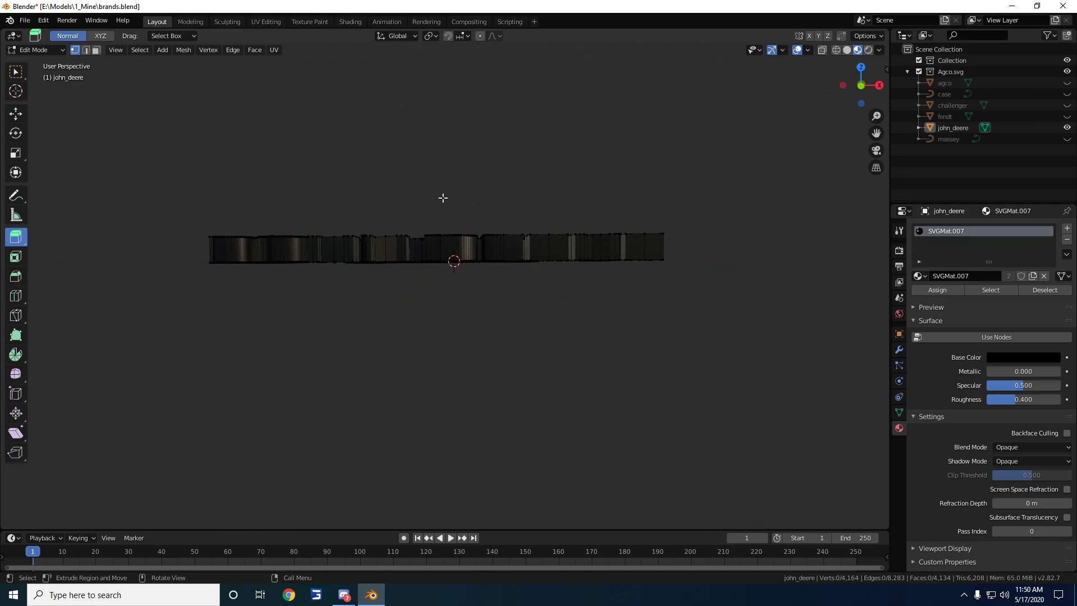
key(z)
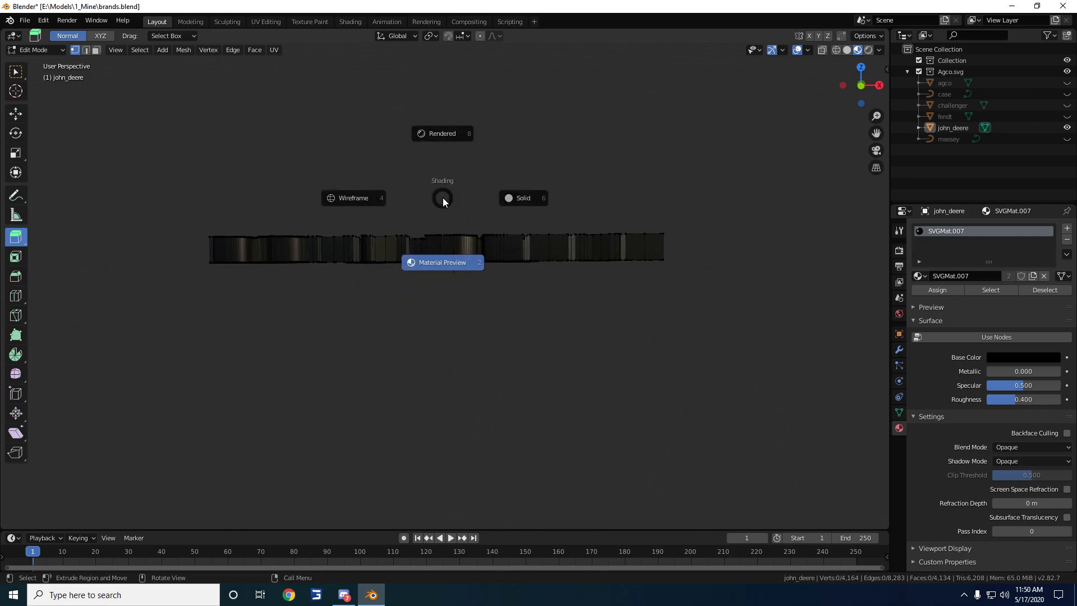
click(371, 196)
drag(179, 245, 750, 303)
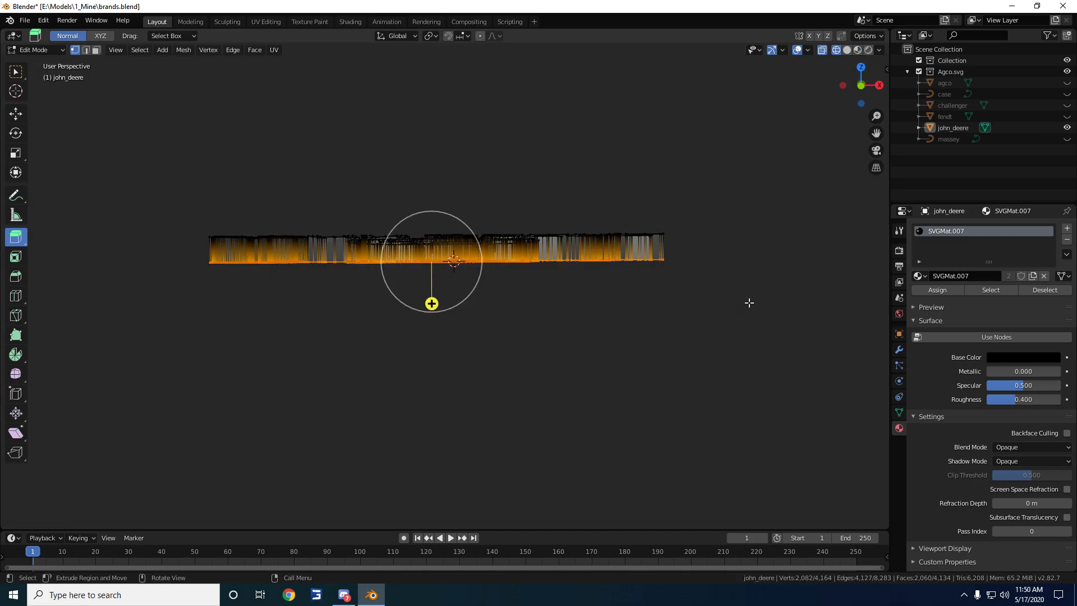
mouse_move(736, 300)
middle_down()
mouse_move(650, 346)
mouse_move(534, 363)
mouse_move(430, 324)
mouse_move(558, 305)
mouse_move(727, 315)
middle_up()
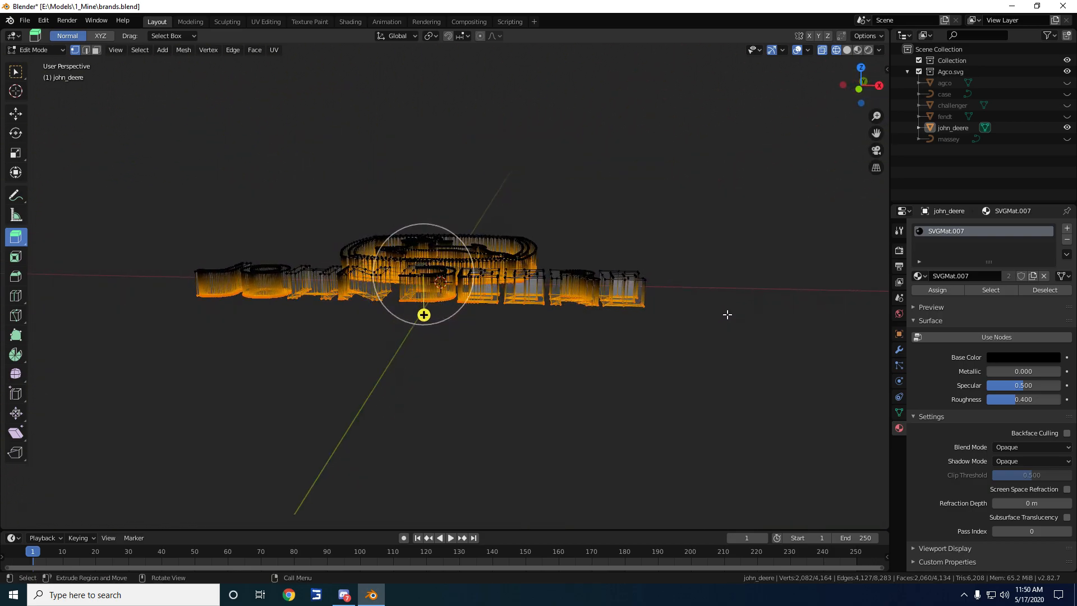
key(x)
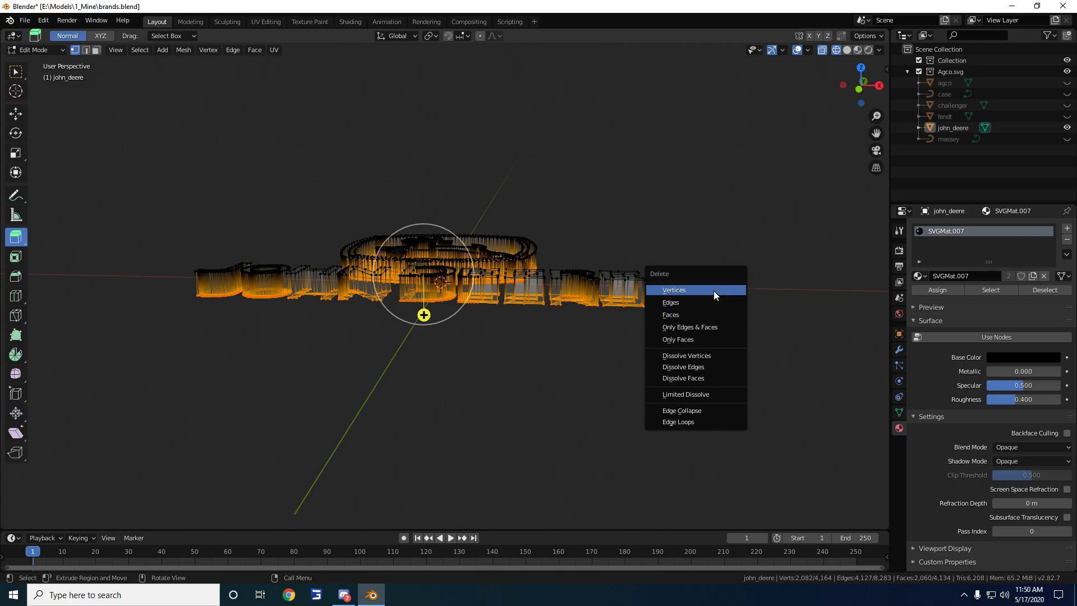
click(714, 291)
Move all the remaining outline vertices of the logo by -0.01 m along Z
middle_drag(486, 344, 493, 372)
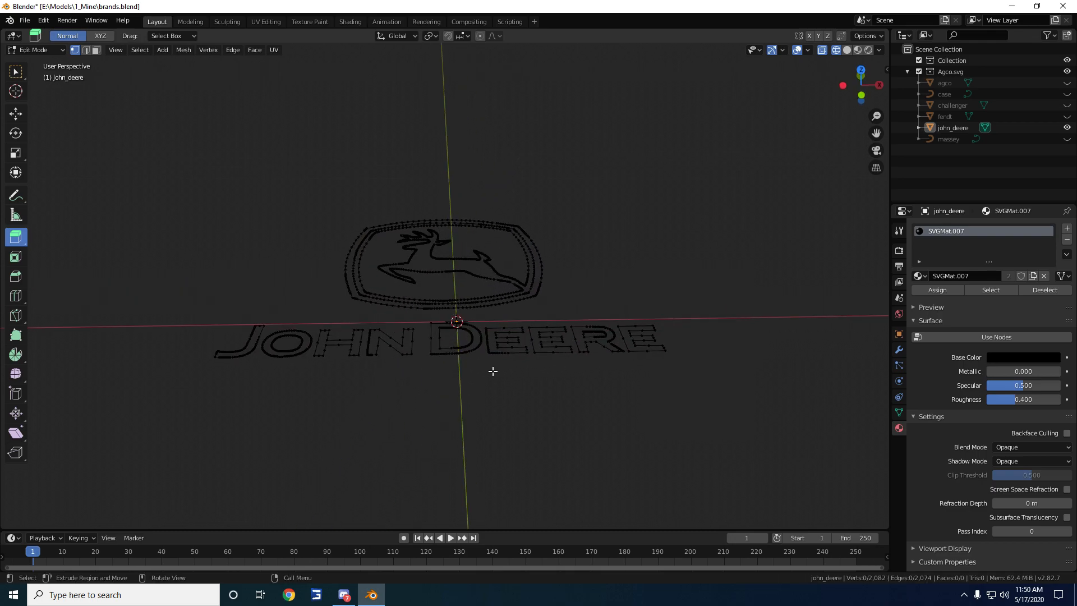
key(a)
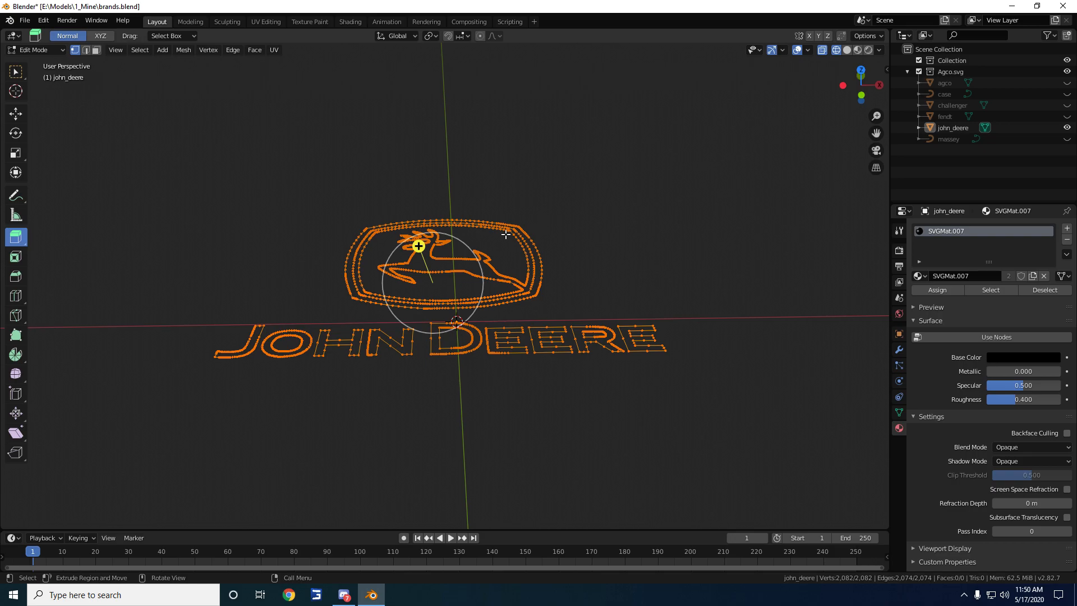
click(15, 113)
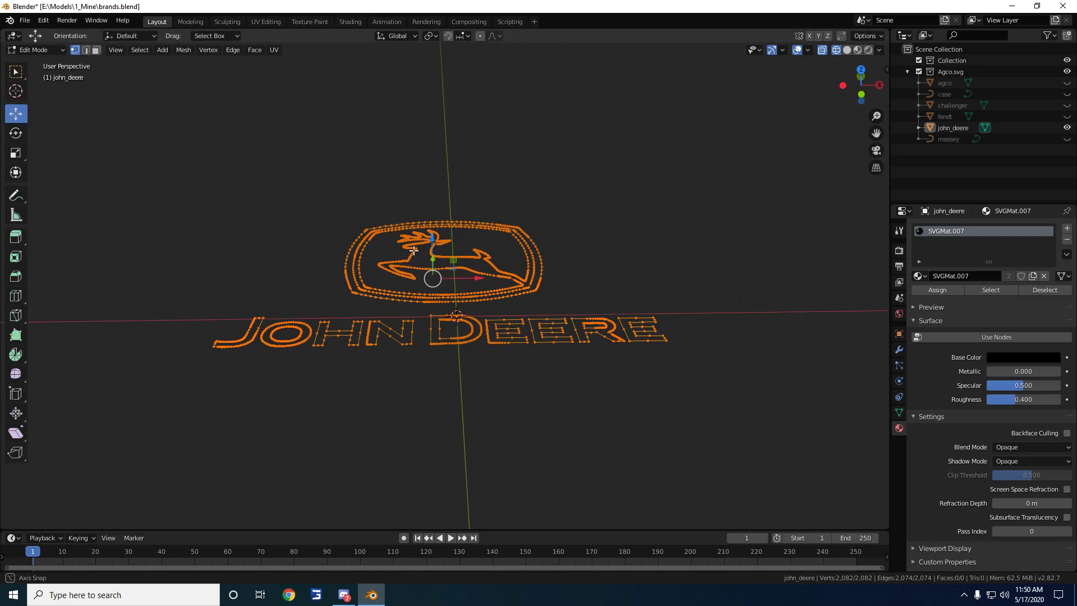
middle_drag(414, 255, 409, 233)
drag(427, 220, 431, 238)
click(147, 492)
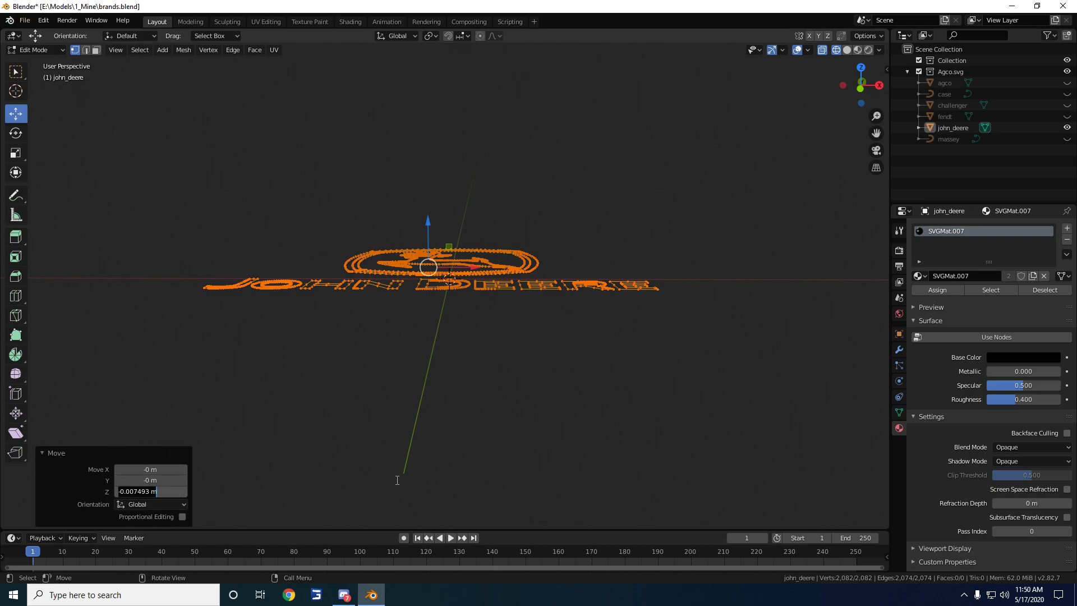
key(BackSpace)
text(-0.01)
key(Return)
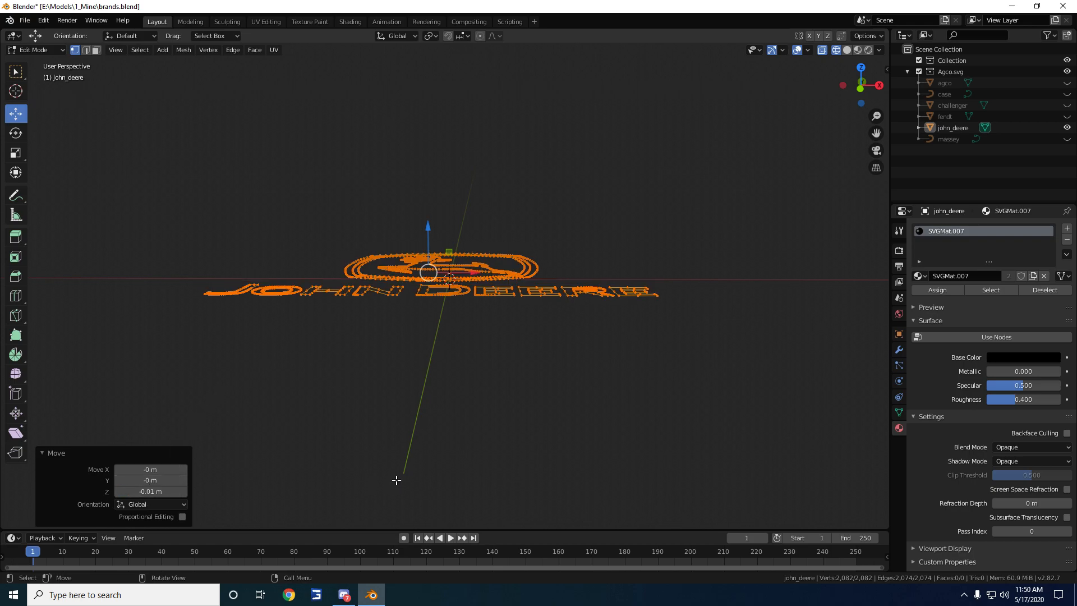
Set the viewport shading to Material Preview
middle_drag(579, 371, 578, 430)
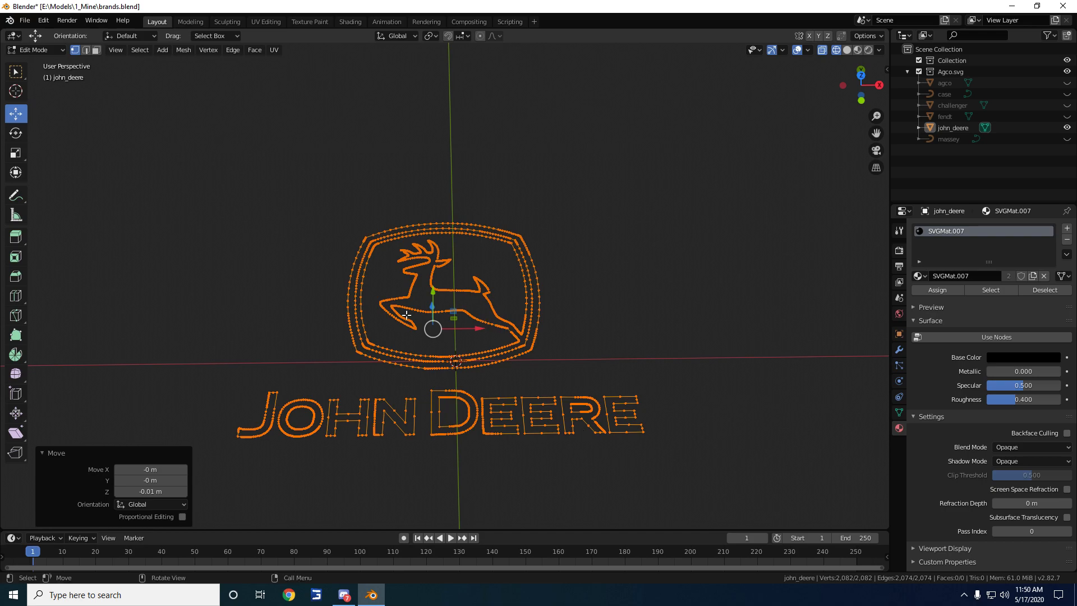
click(984, 128)
key(z)
click(712, 240)
scroll(668, 261, down, 3)
click(985, 128)
Select all linked vertices of the deer badge's outermost outline
scroll(679, 337, up, 4)
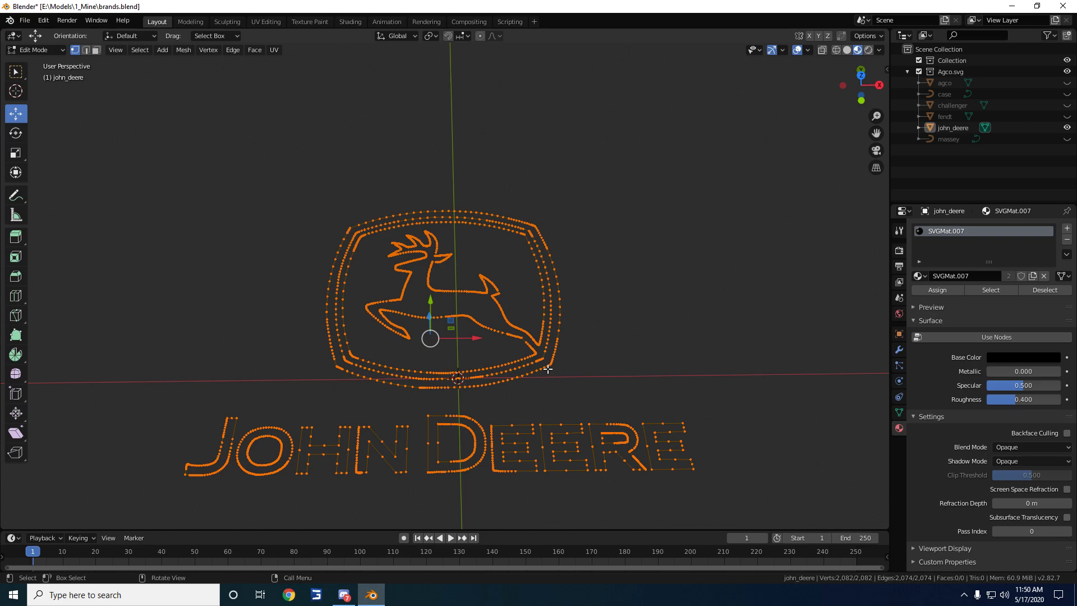
click(548, 369)
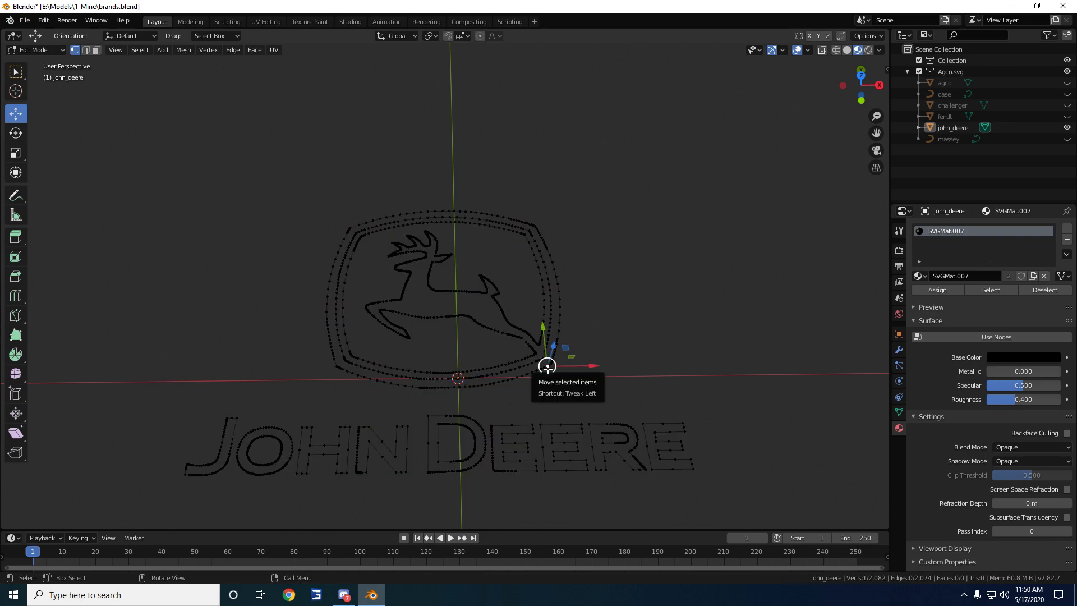
key(ctrl+l)
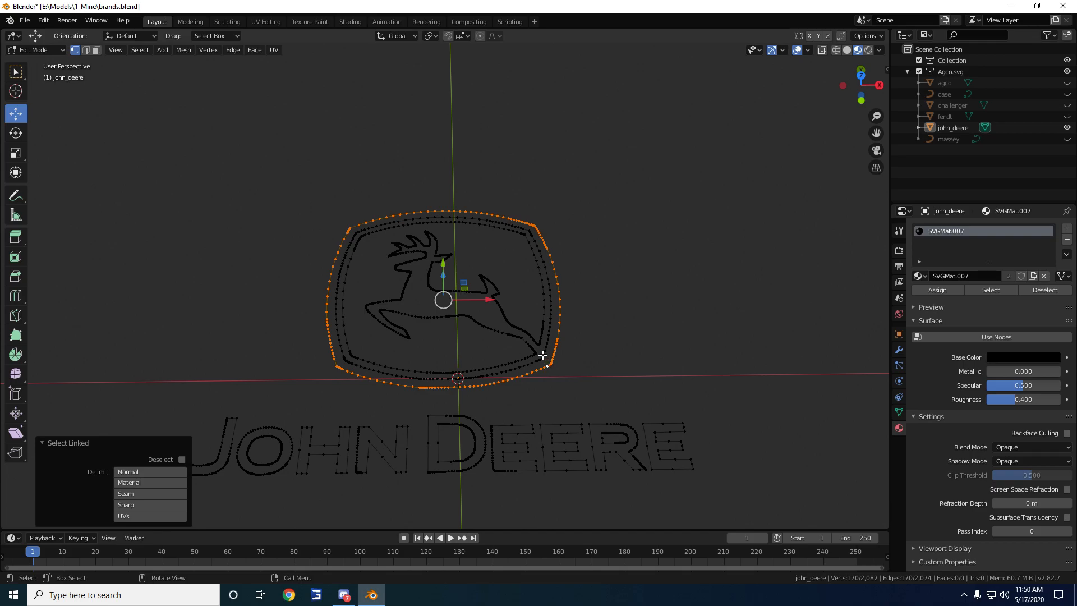
shift+click(543, 355)
key(ctrl+l)
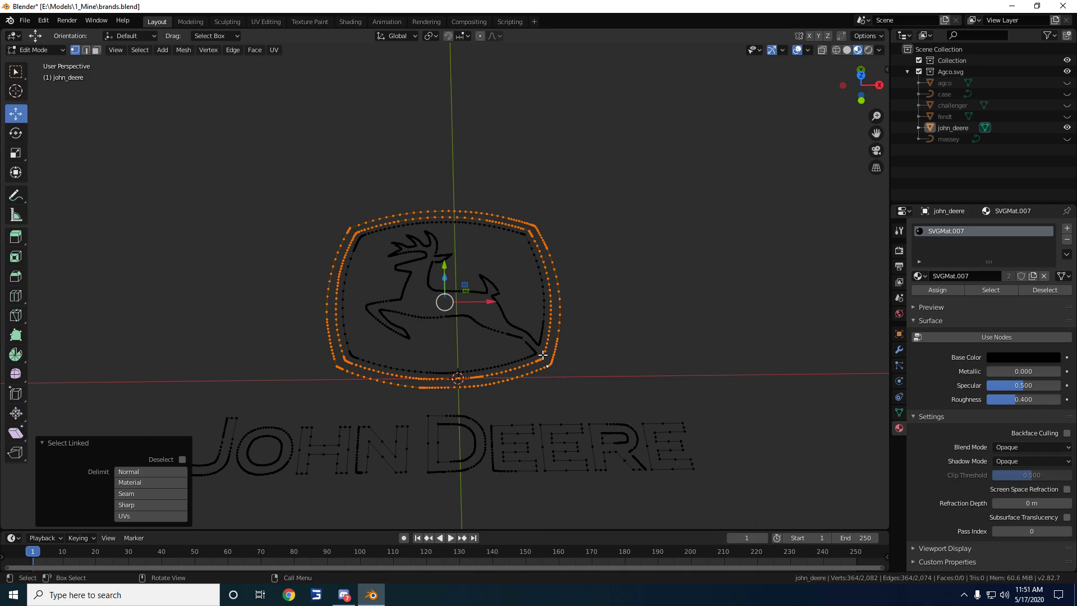
key(ctrl+z)
key(ctrl+z)
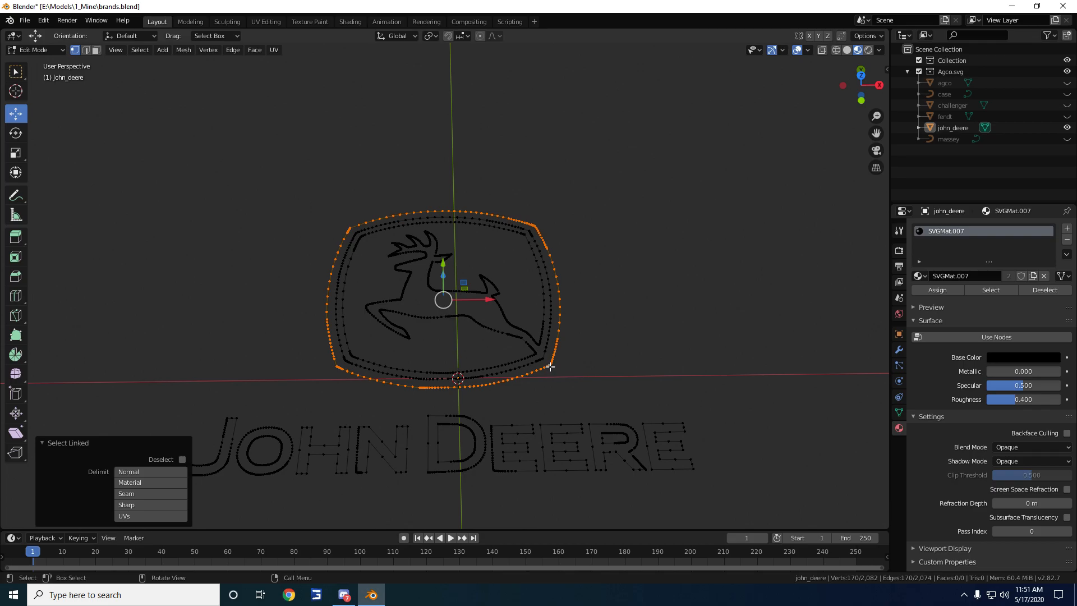
Fill the badge's selected outermost outline with a face and separate it into its own object
key(f)
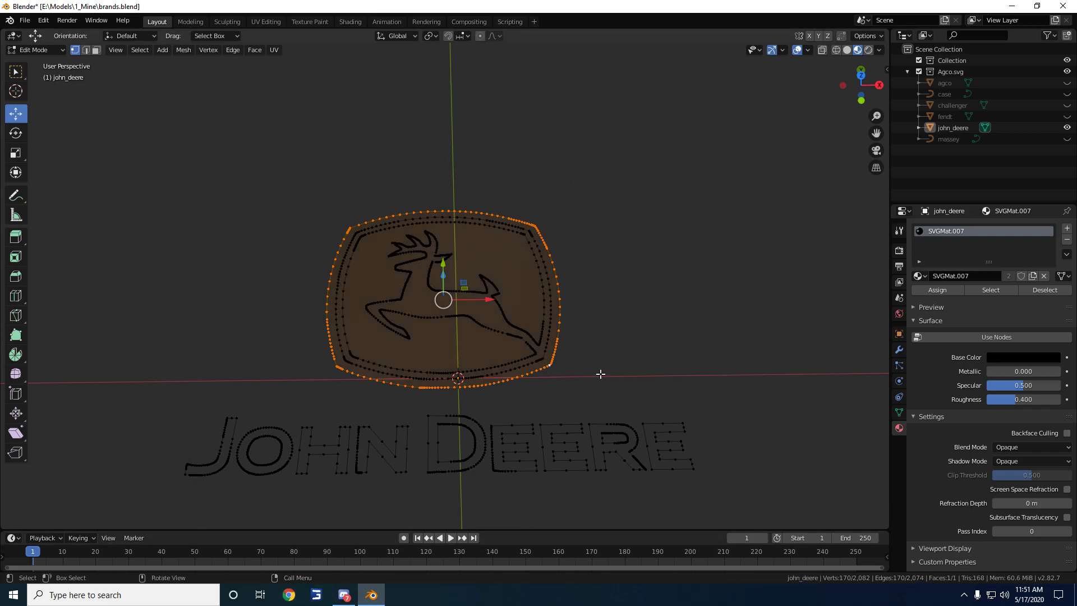
scroll(600, 373, up, 2)
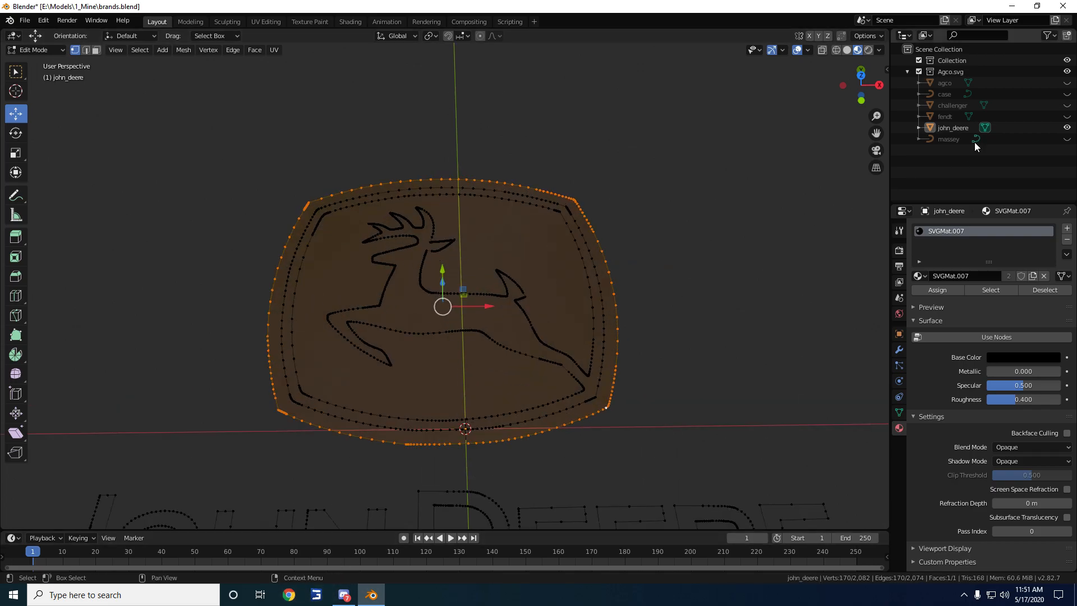
key(p)
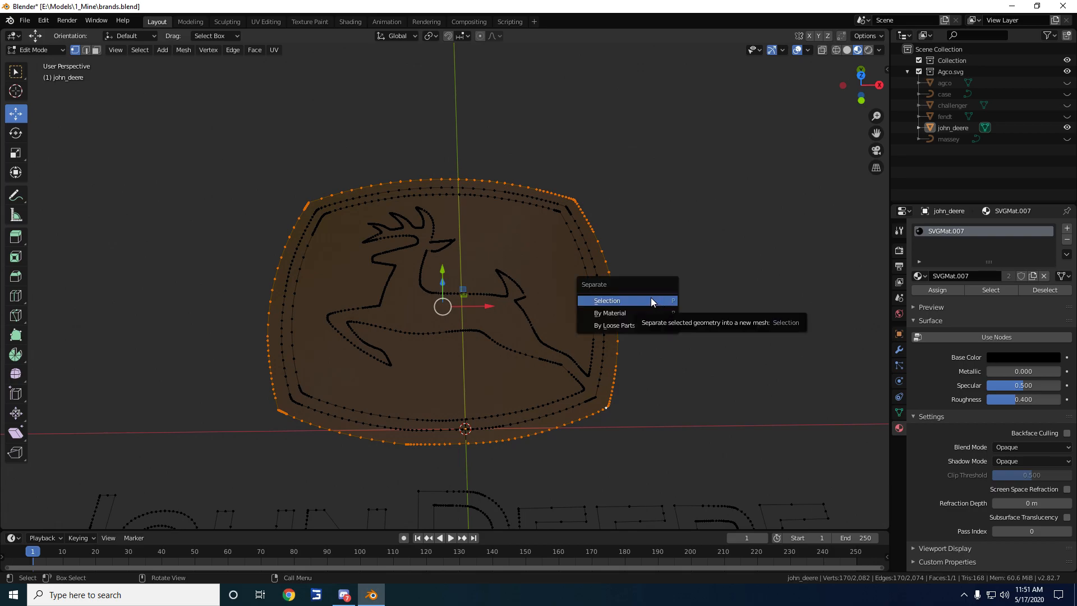
click(650, 301)
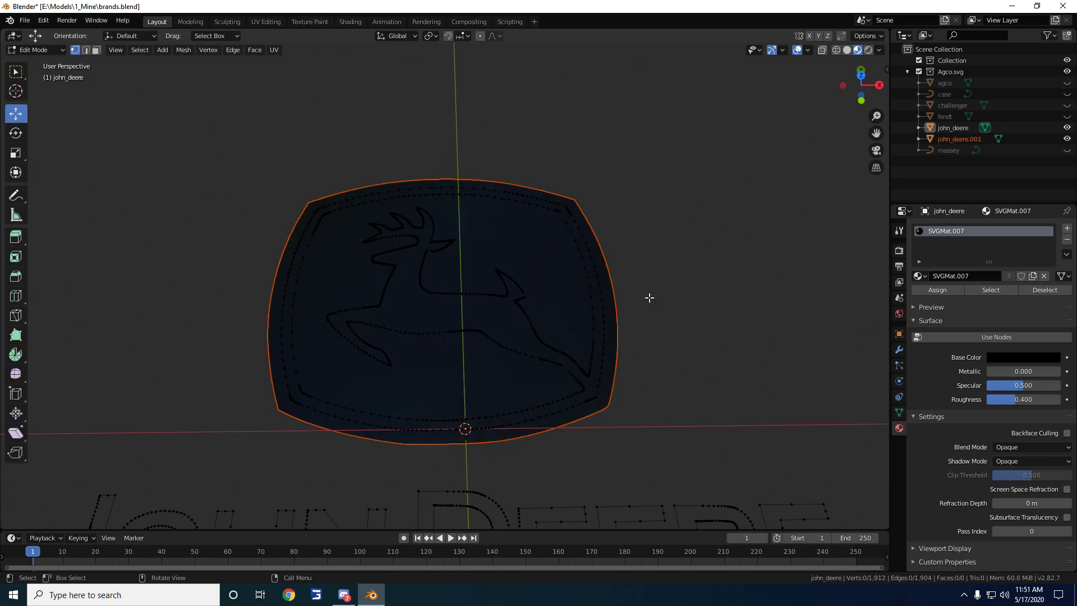
Select all linked vertices of the badge's two inner outlines, including the deer, and hide the separated john_deere.001 object
click(591, 400)
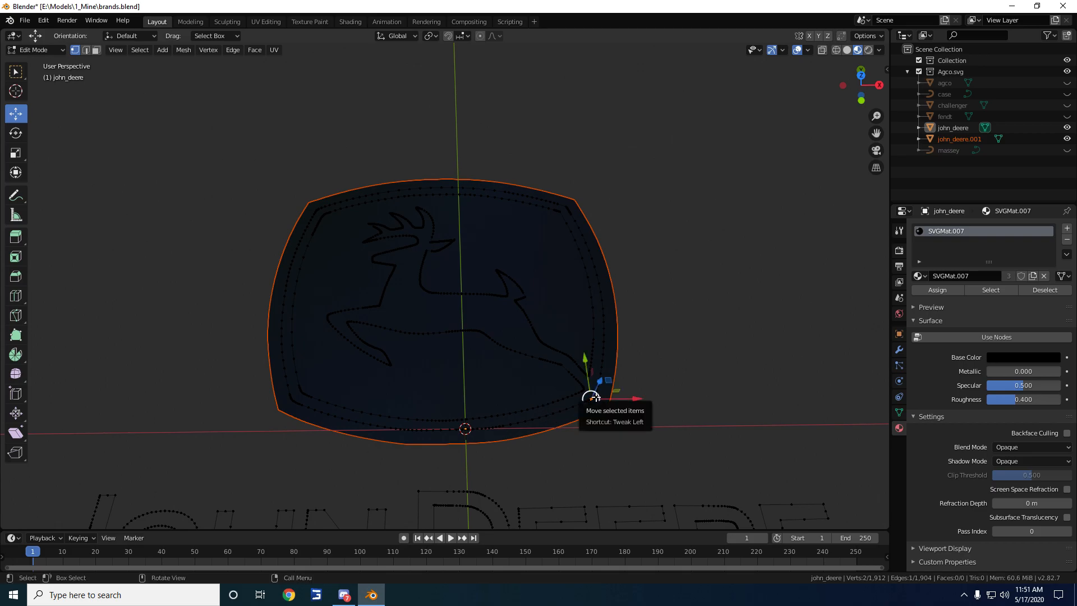
key(ctrl+l)
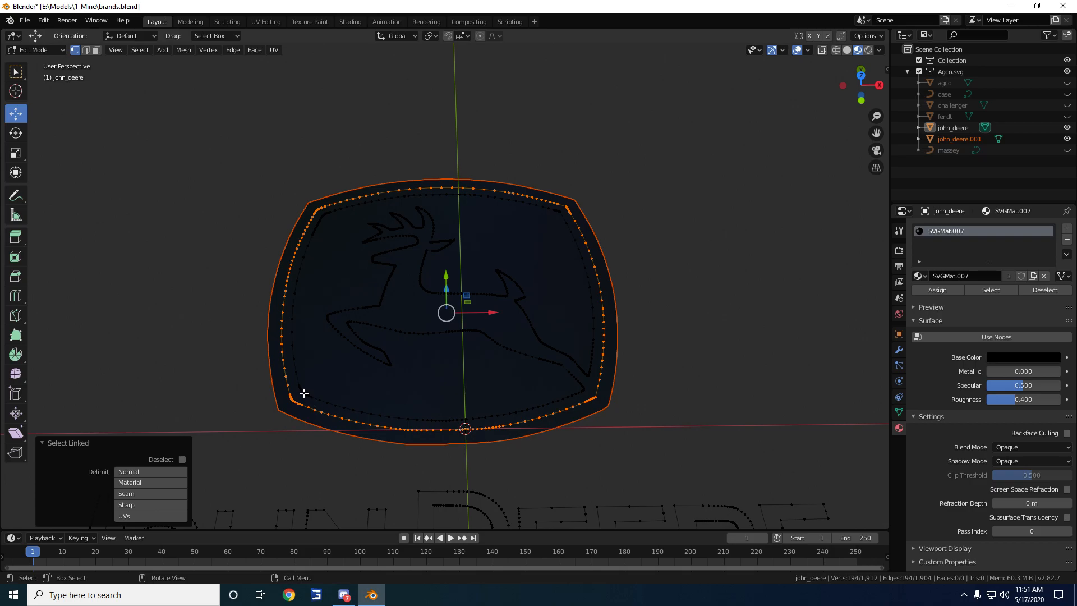
key(ctrl+l)
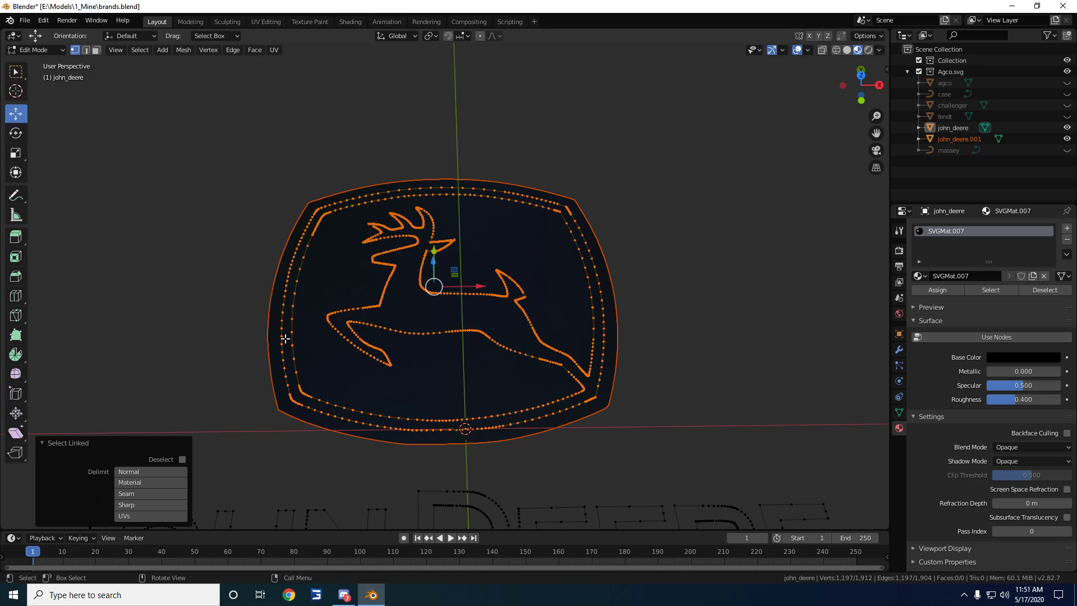
click(1068, 139)
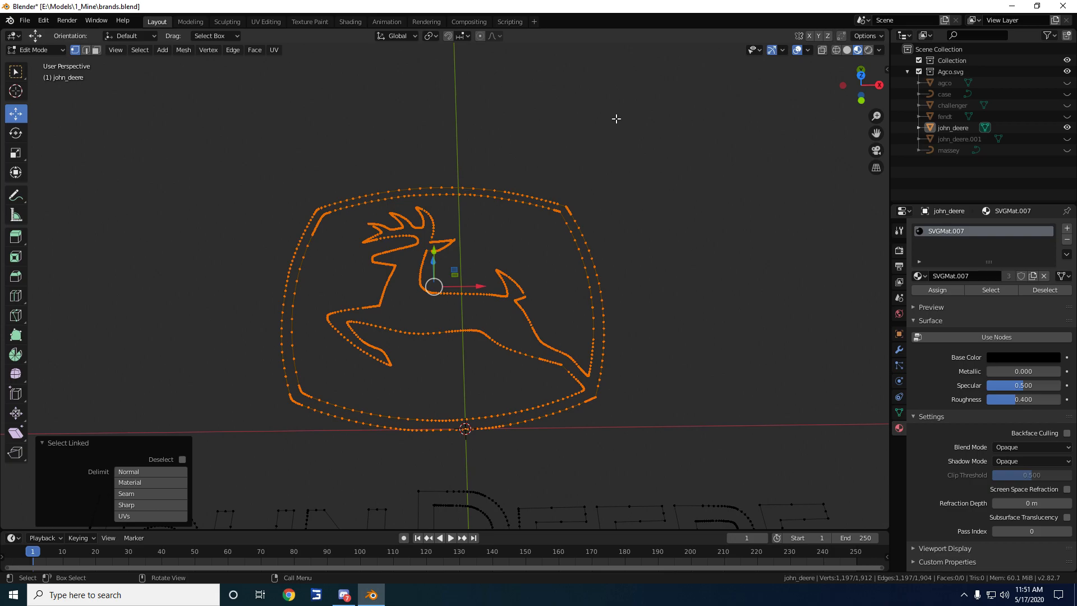
Try to fill both inner badge outlines at once, and undo the fill
key(f)
scroll(589, 347, up, 3)
middle_drag(588, 347, 584, 320)
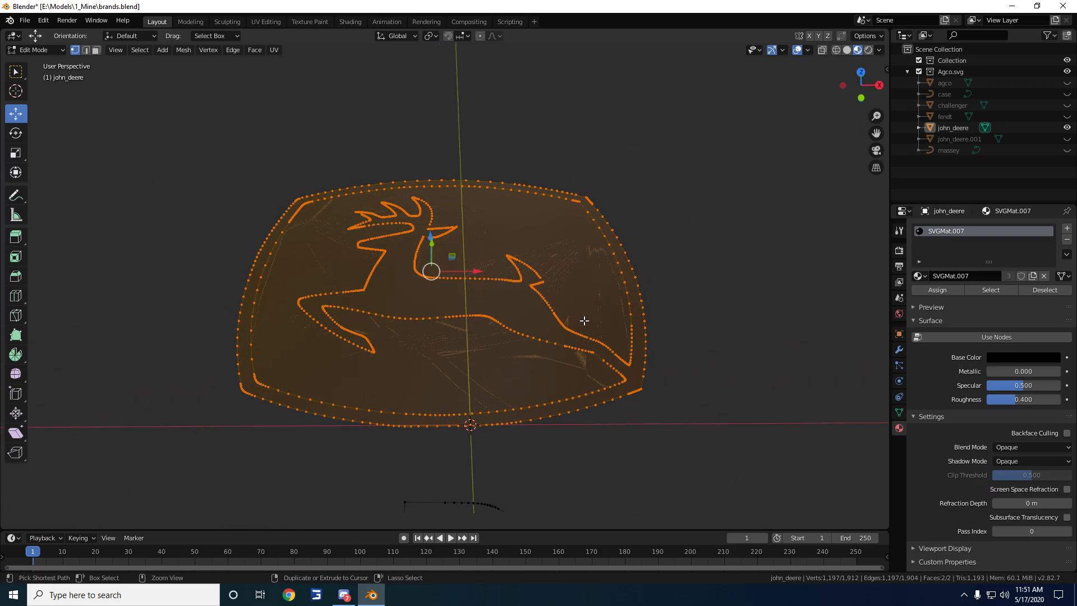
key(ctrl+z)
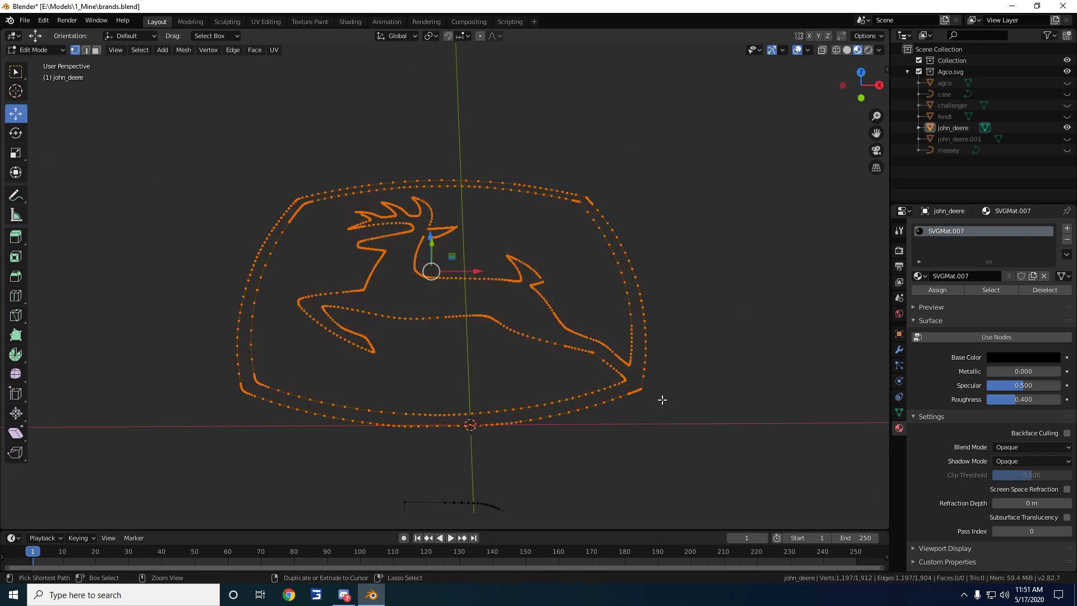
Select only the innermost badge outline containing the deer and fill it with a face
click(622, 381)
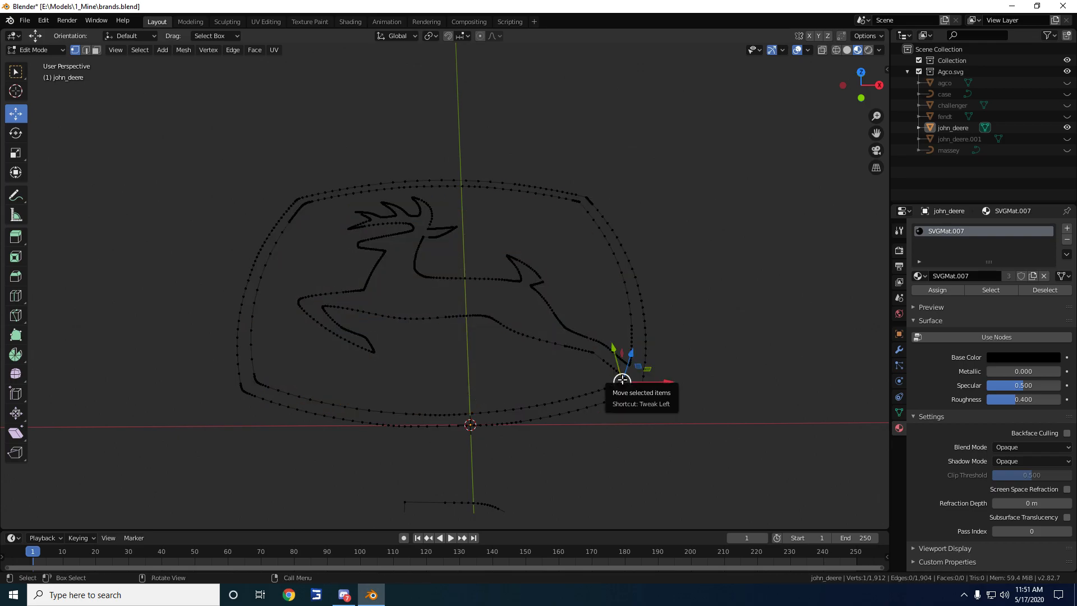
key(ctrl+l)
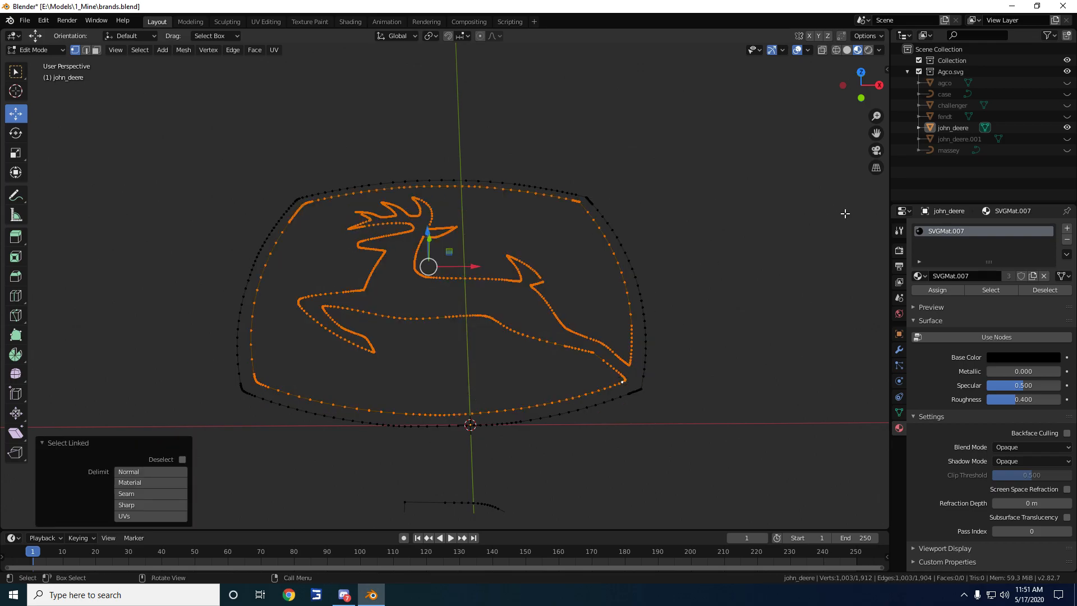
key(f)
mouse_move(786, 226)
middle_down()
mouse_move(785, 252)
mouse_move(809, 236)
mouse_move(787, 214)
mouse_move(769, 219)
mouse_move(775, 225)
middle_up()
Fill the badge's middle outline with a face, separate it into its own object, and return to Object Mode
click(636, 384)
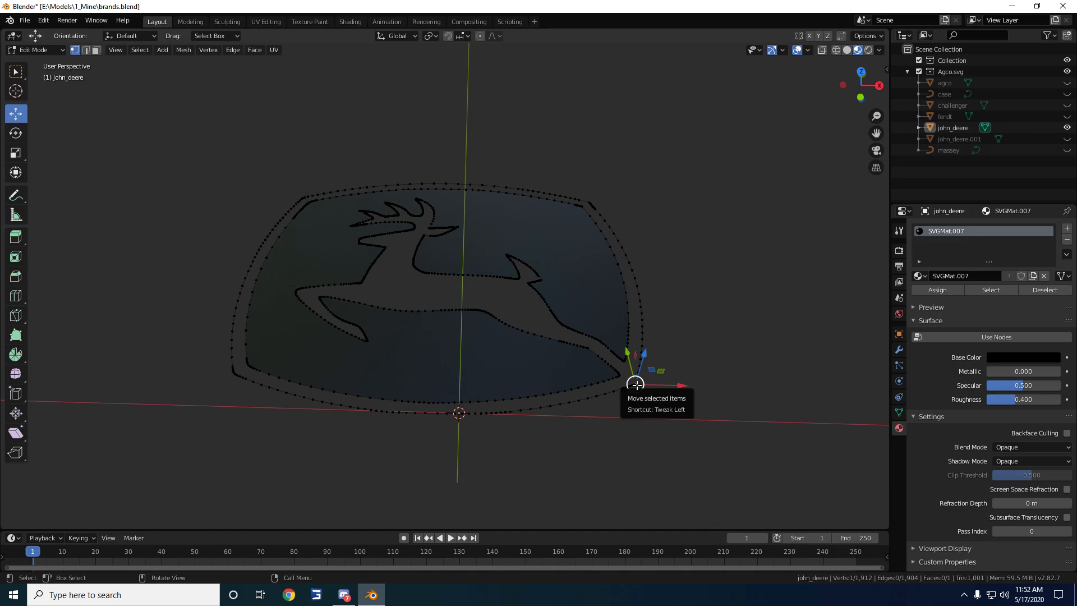
key(f)
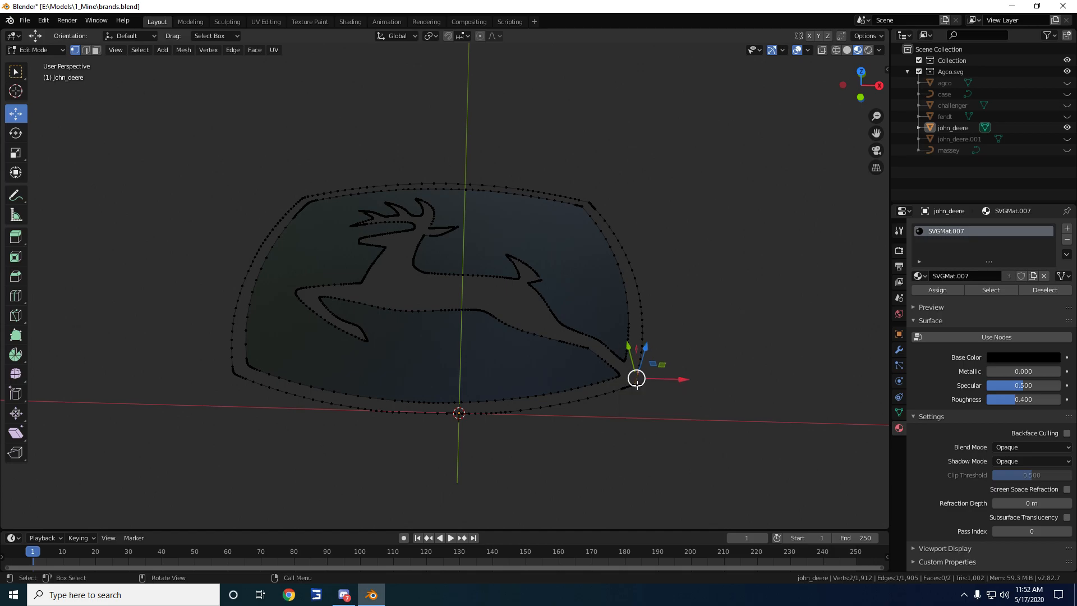
key(f)
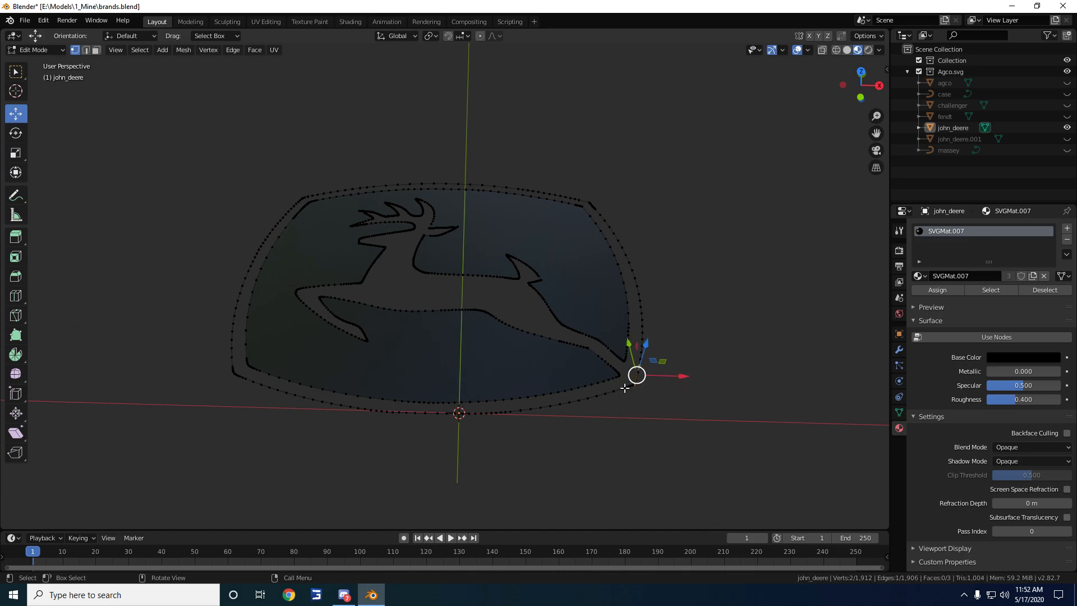
click(625, 388)
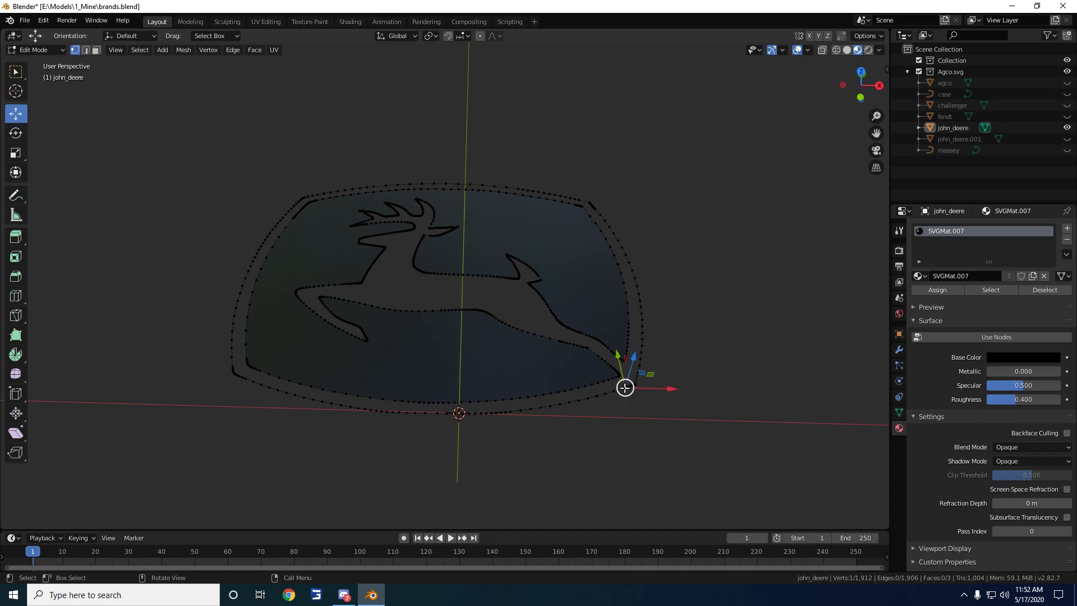
key(ctrl+l)
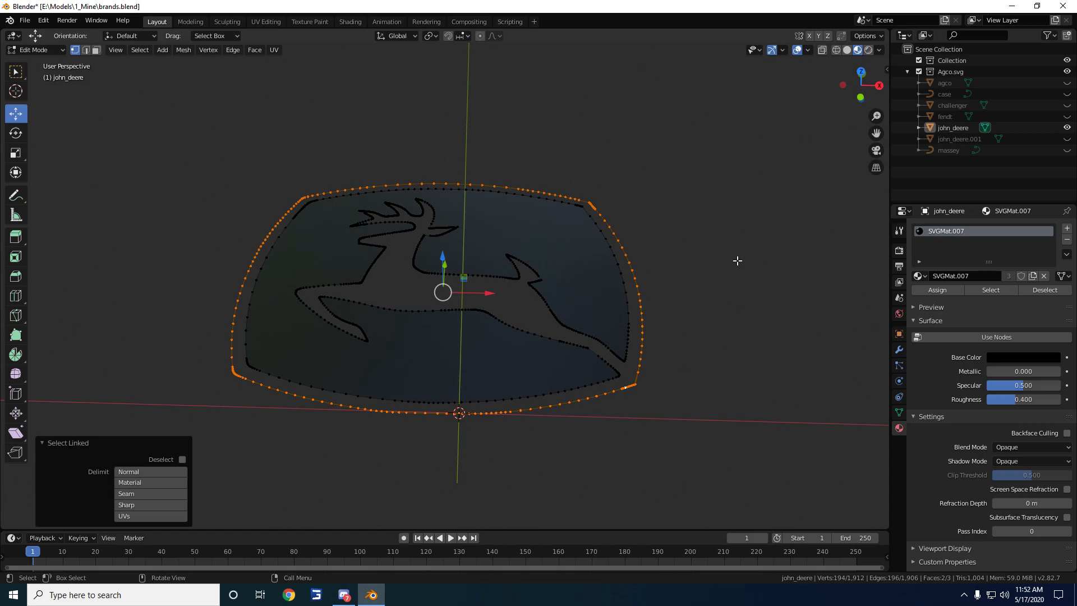
key(f)
middle_drag(660, 288, 731, 276)
key(p)
click(697, 269)
key(Tab)
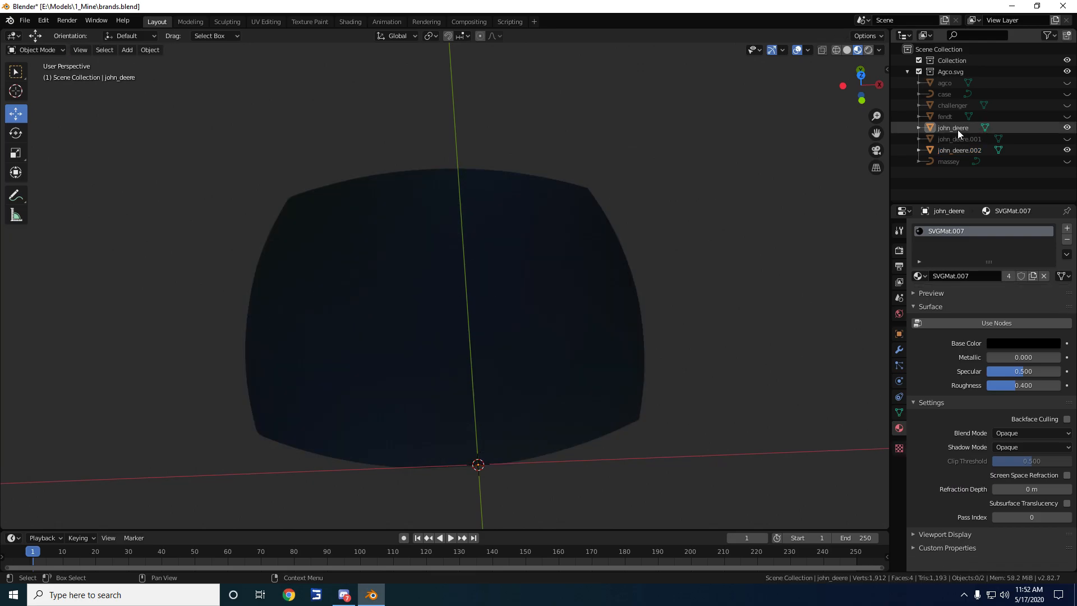
Unhide john_deere.001, check each of the three badge pieces in turn, and leave john_deere selected
click(958, 129)
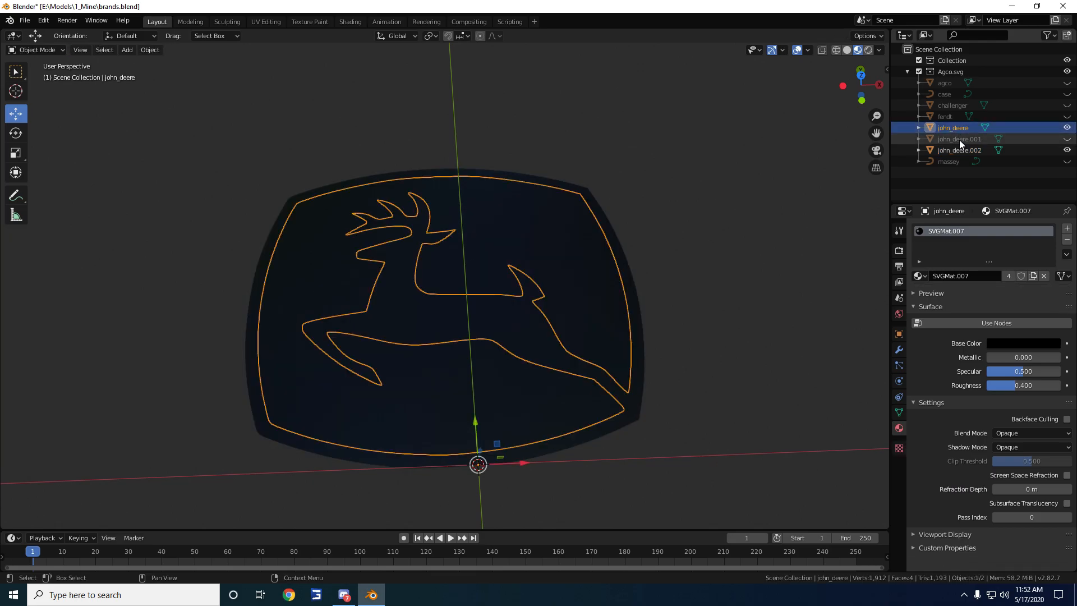
click(1066, 139)
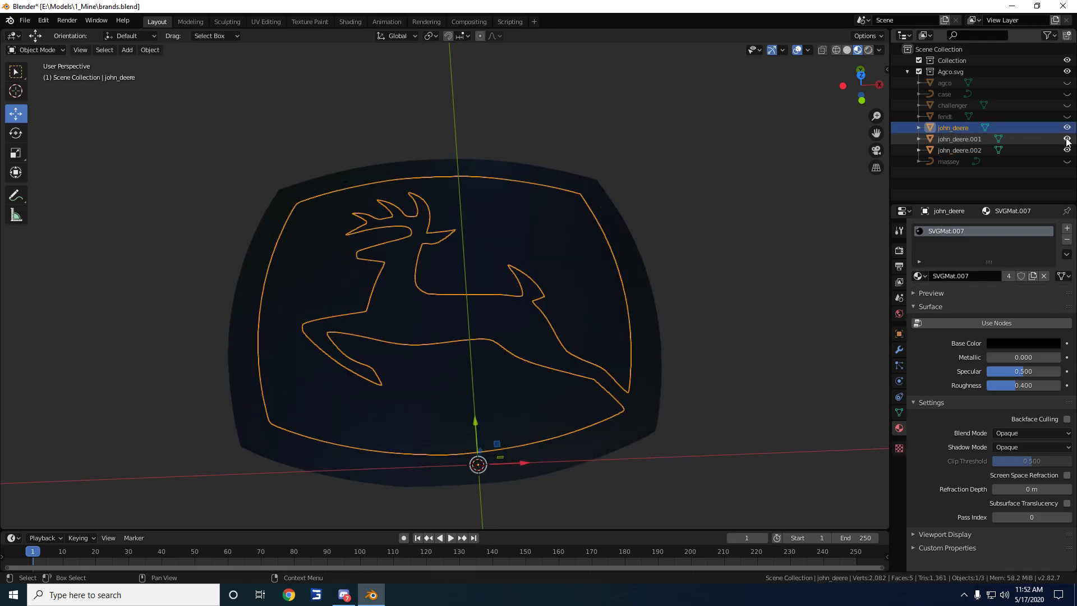
click(964, 144)
click(963, 150)
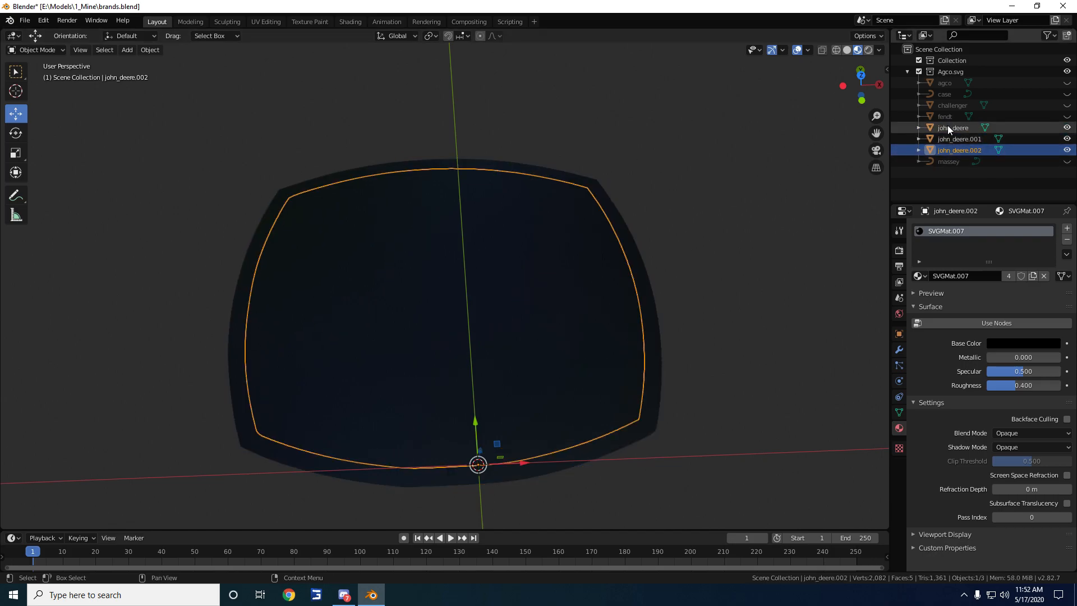
click(948, 129)
scroll(725, 254, down, 4)
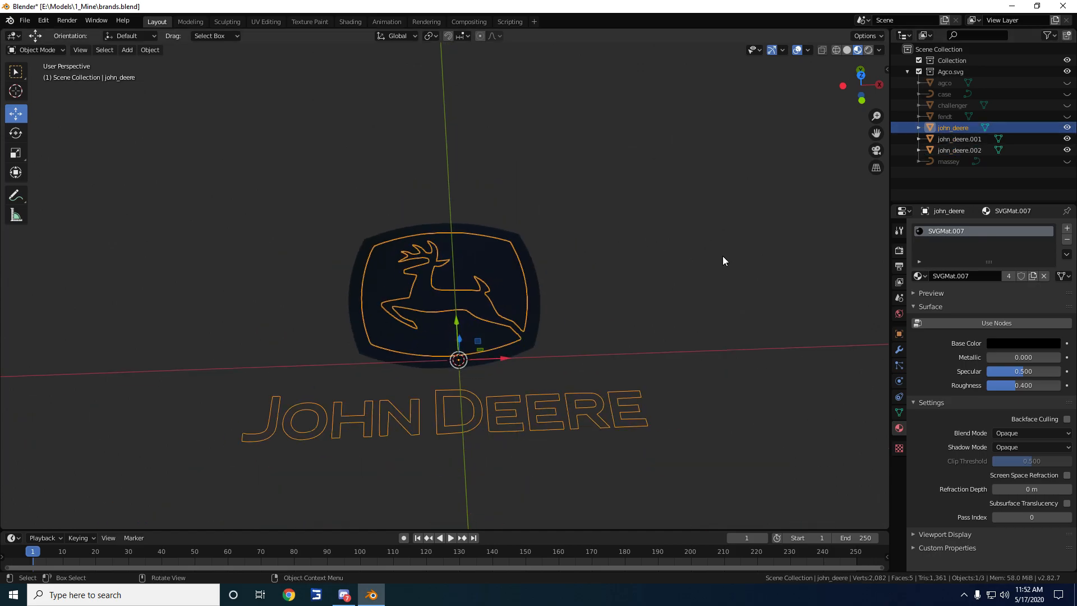
In Edit Mode on john_deere, fill the J outline and the outer outline of the O with faces
click(985, 127)
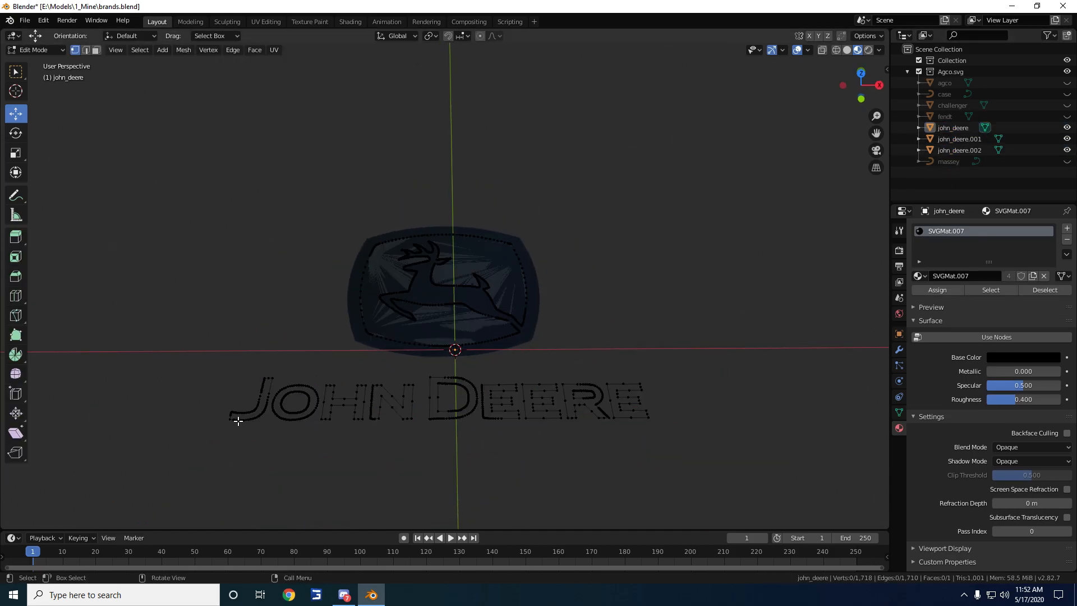
key(l)
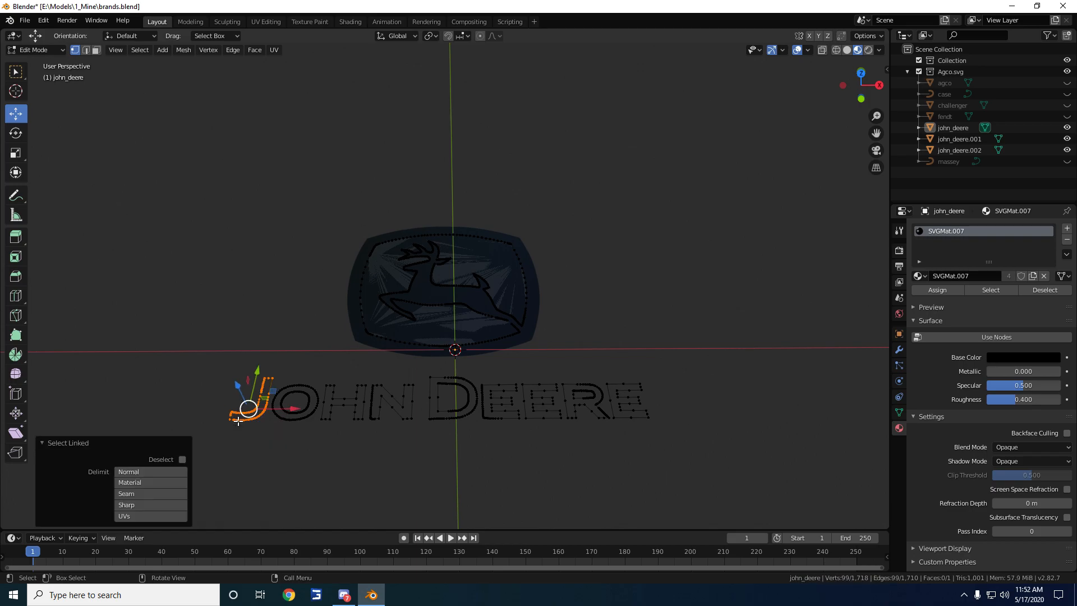
key(f)
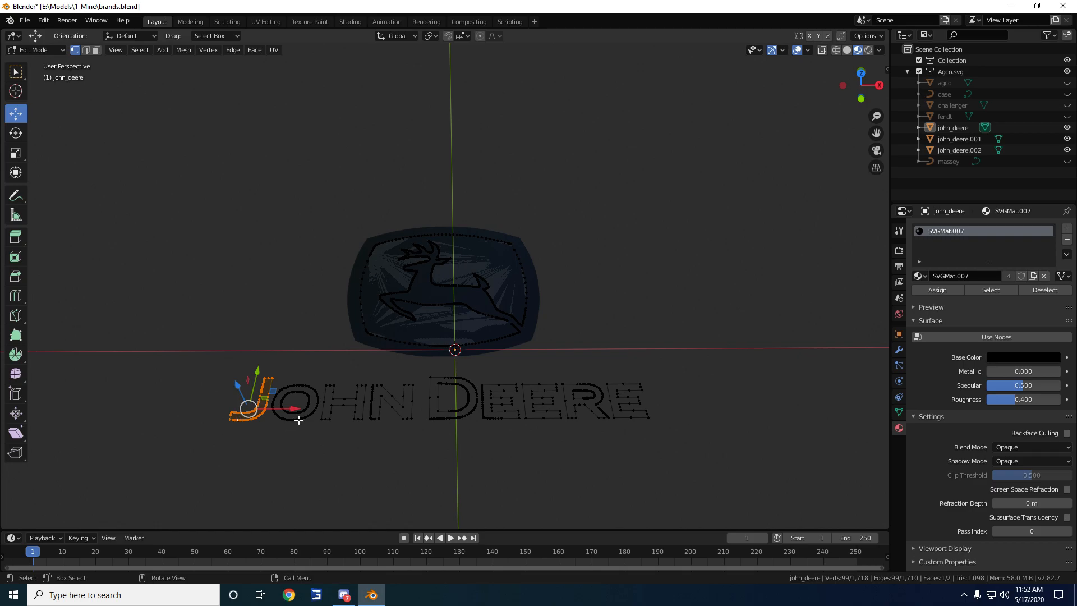
click(298, 420)
key(l)
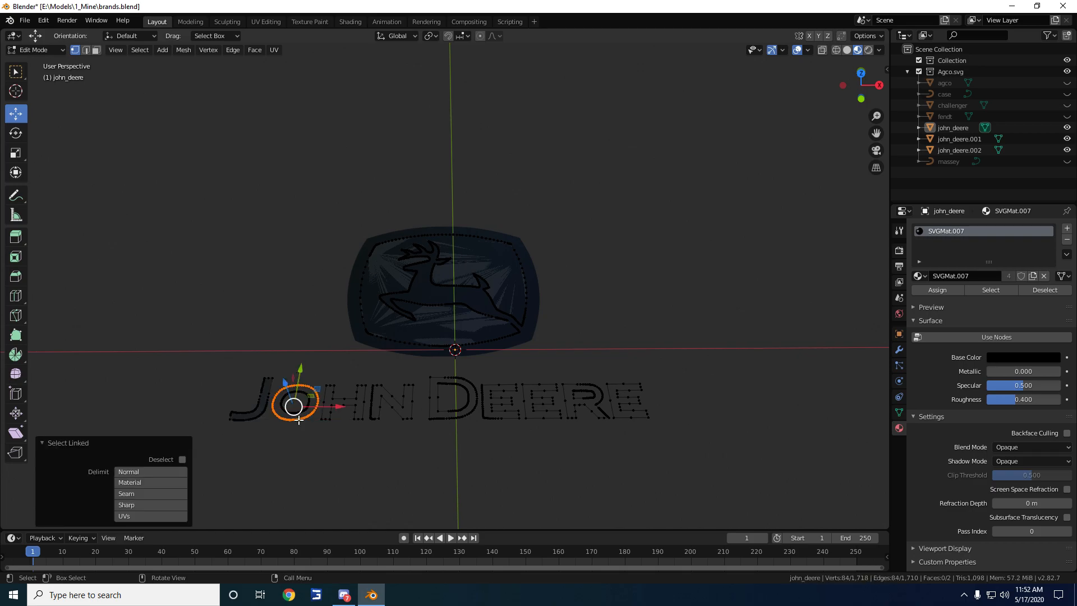
key(f)
Fill the outlines of the letters H and N in JOHN with faces
click(320, 417)
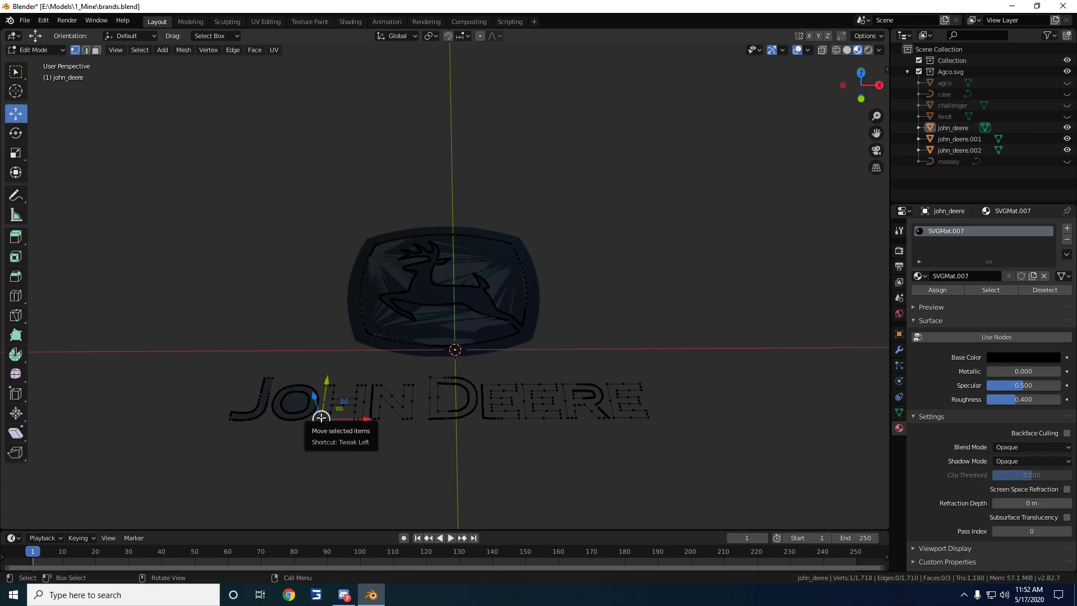
key(l)
key(f)
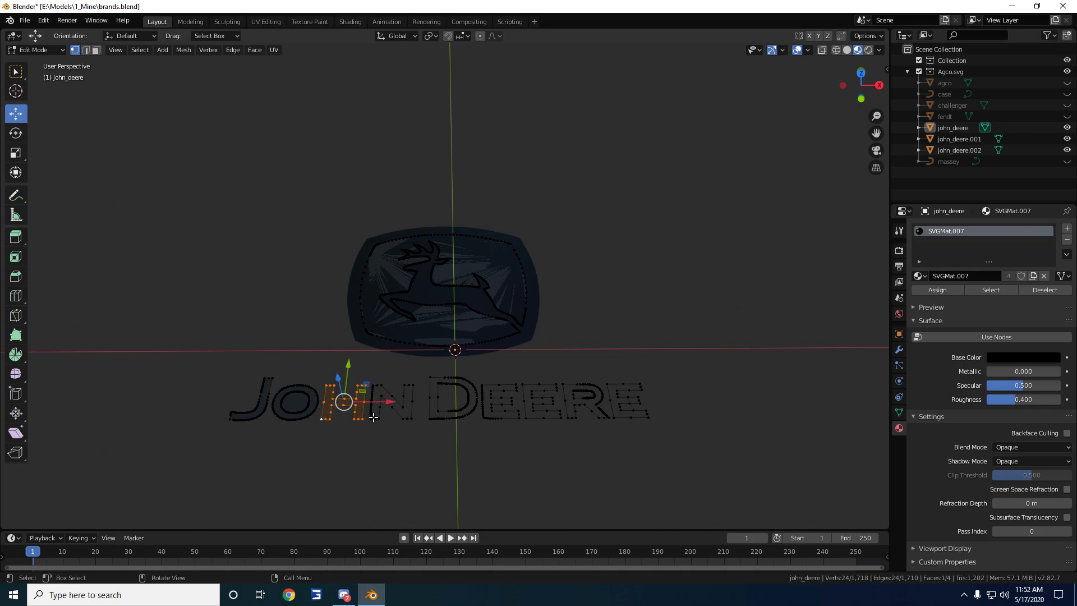
click(372, 417)
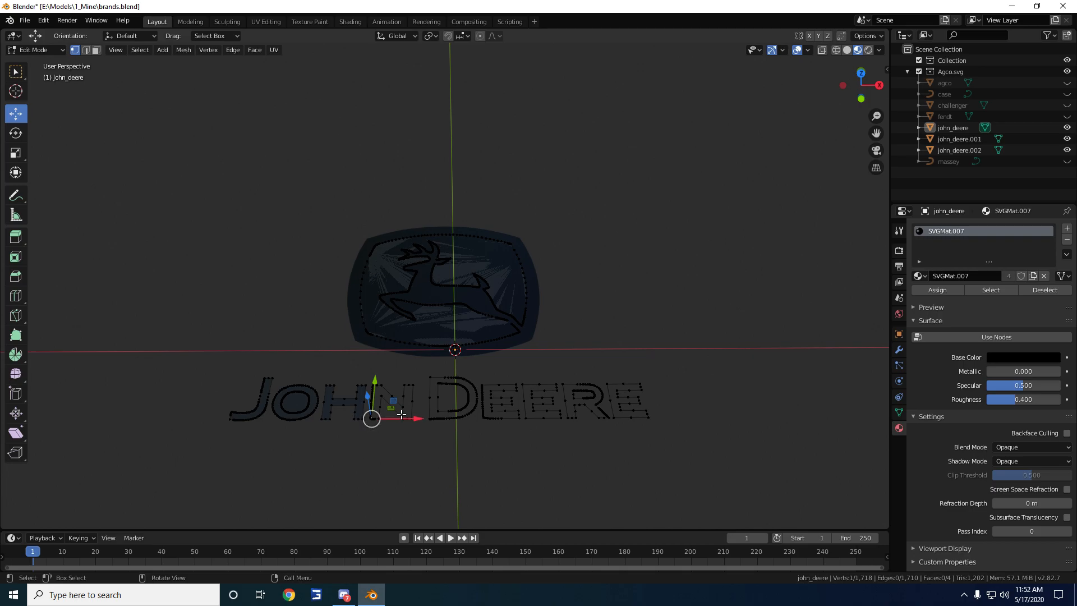
key(l)
scroll(386, 453, up, 1)
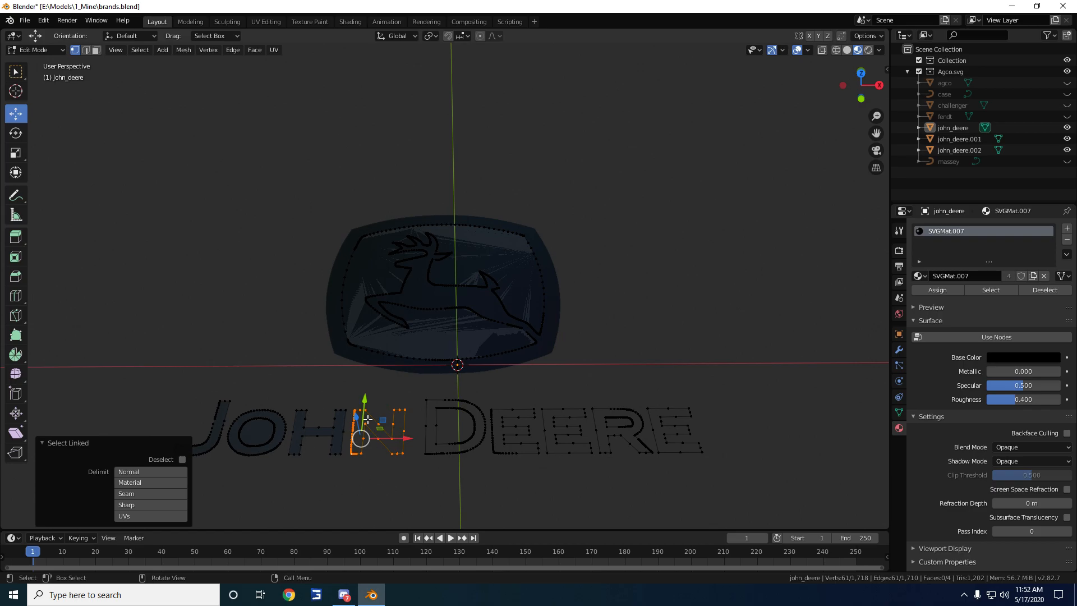
key(f)
Fill the outer outline of the D and the outline of the first E in DEERE with faces
click(435, 453)
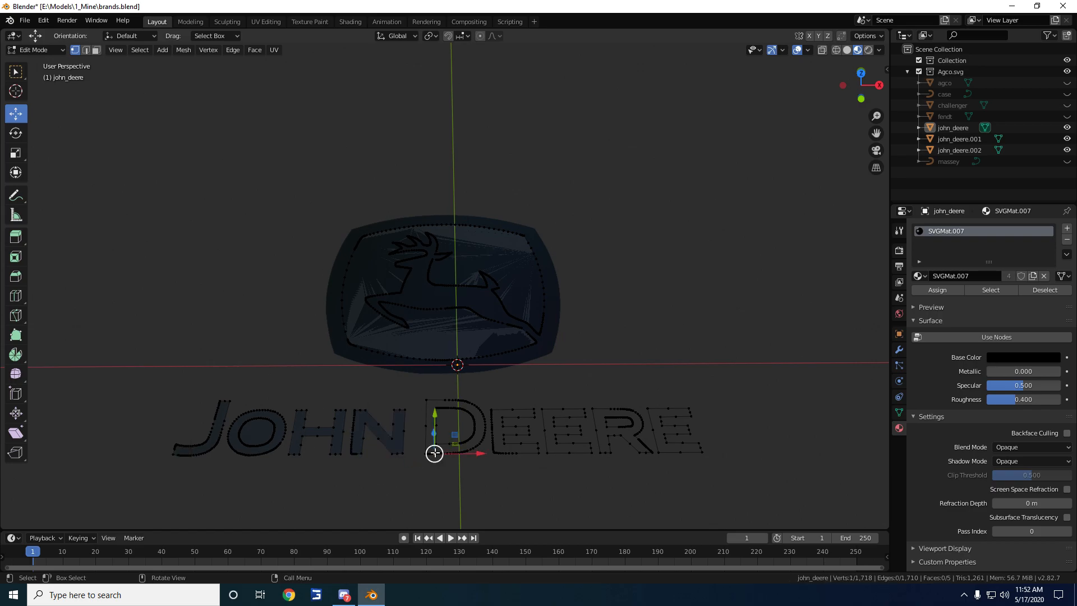
key(l)
key(f)
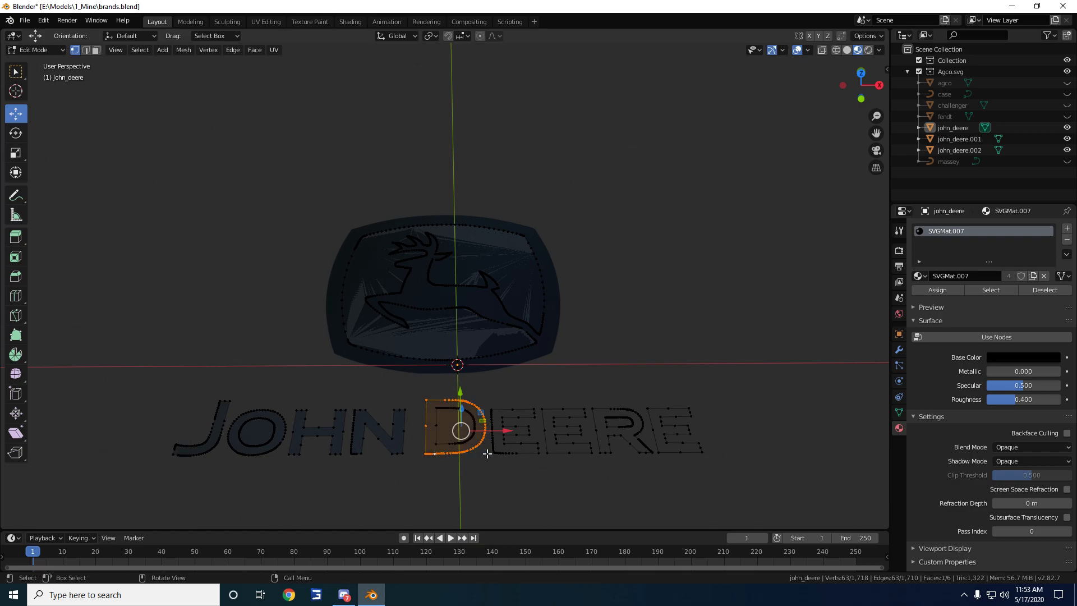
click(497, 452)
key(l)
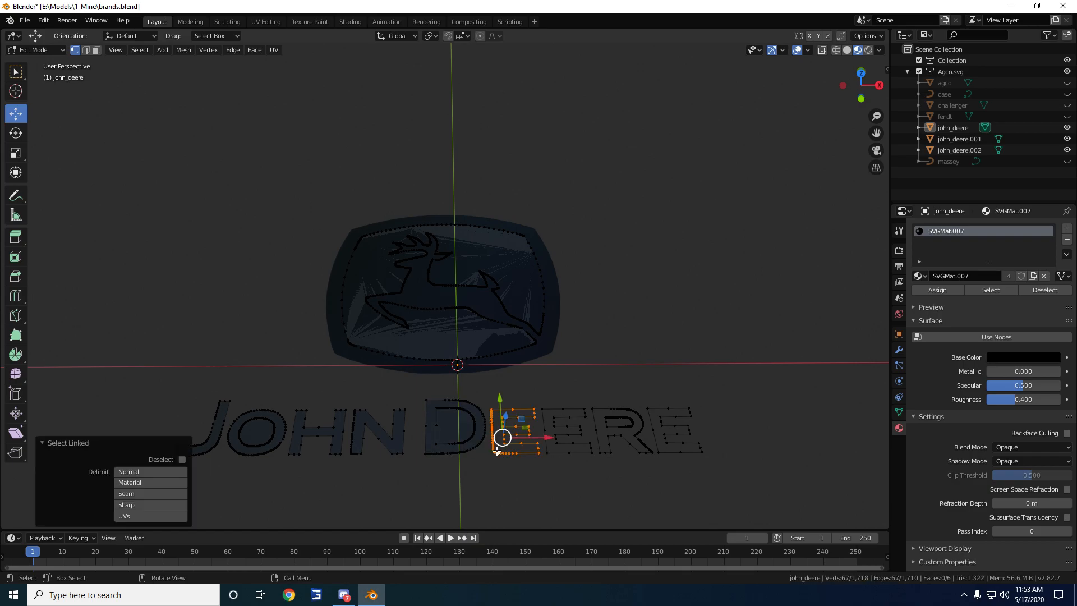
key(f)
Fill the outlines of the second E and last E and the outer outline of the R in DEERE with faces
click(568, 452)
key(l)
key(f)
click(611, 452)
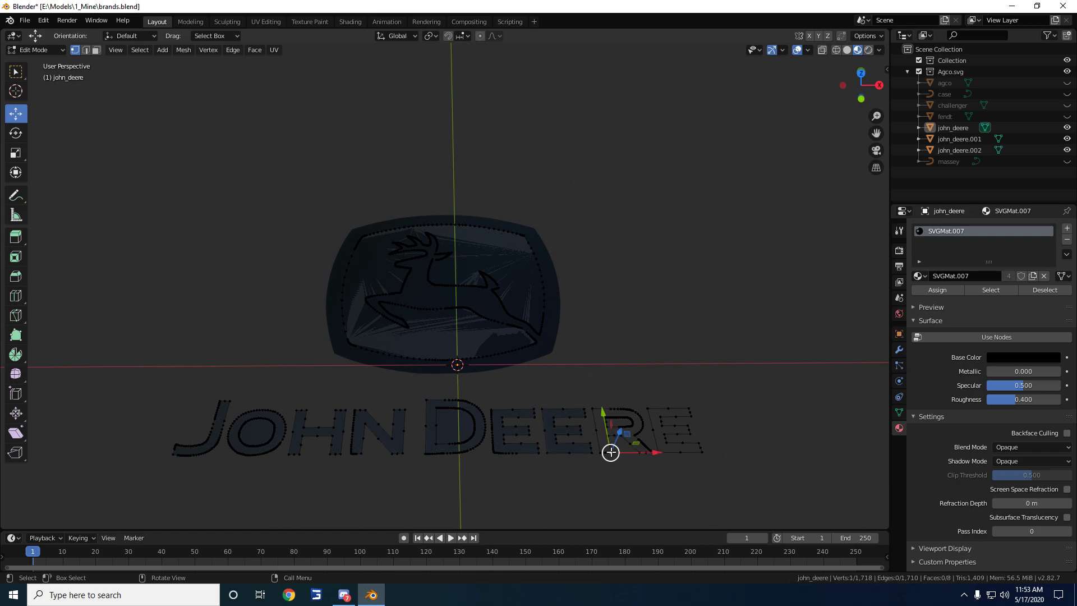
key(l)
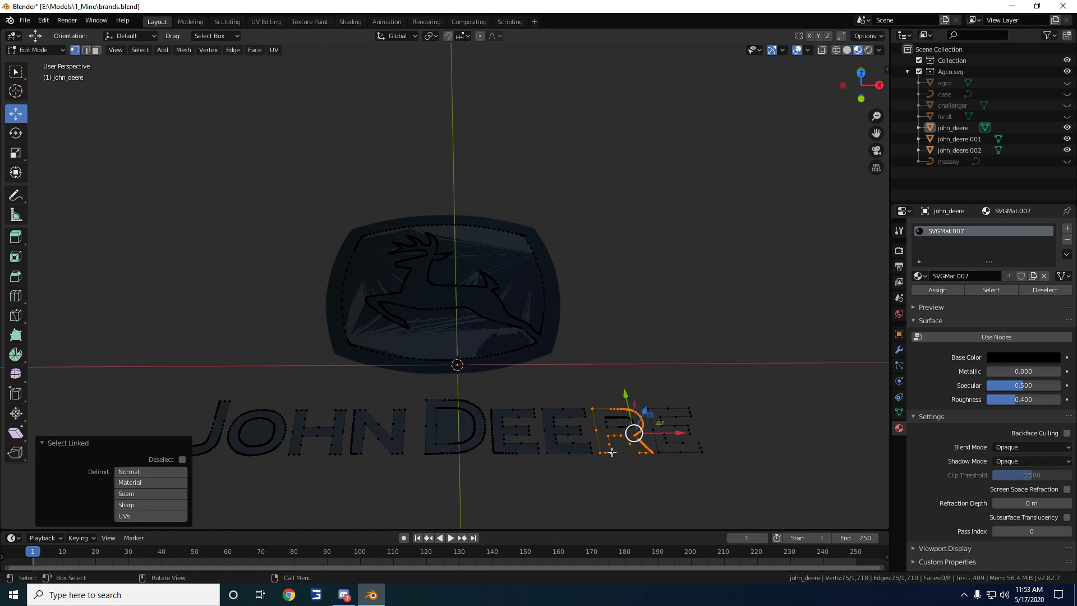
key(f)
click(680, 451)
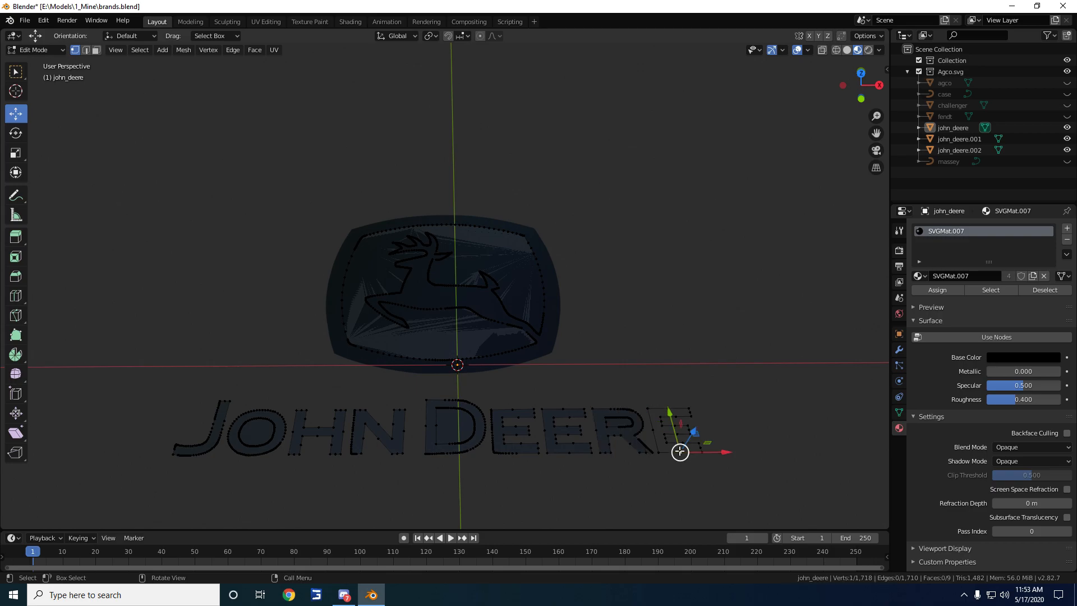
key(l)
key(f)
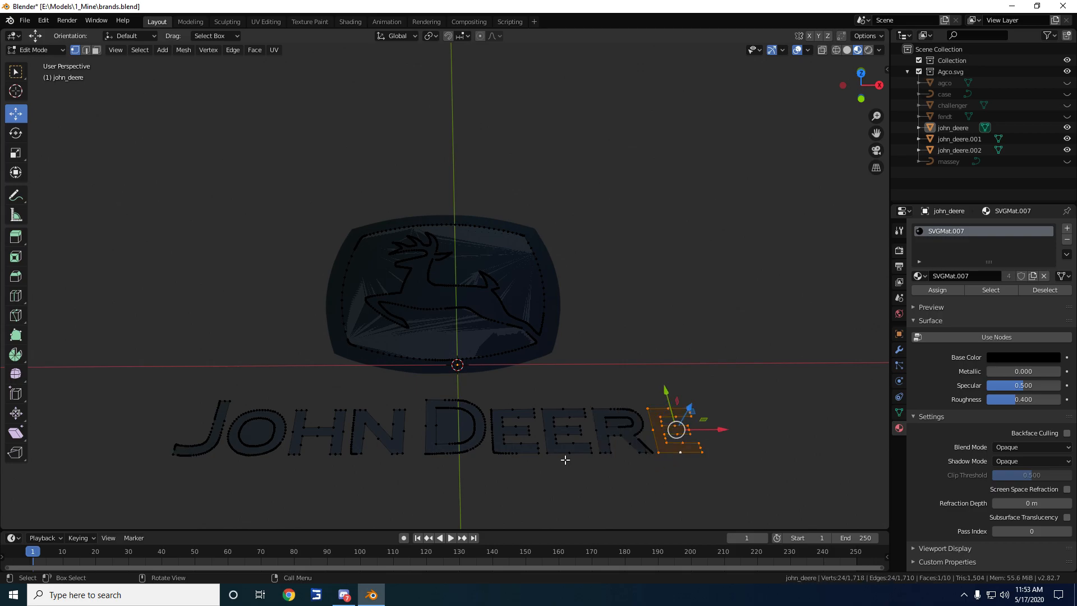
Select the inner outlines of the R, D and O and separate them from john_deere by selection
click(631, 426)
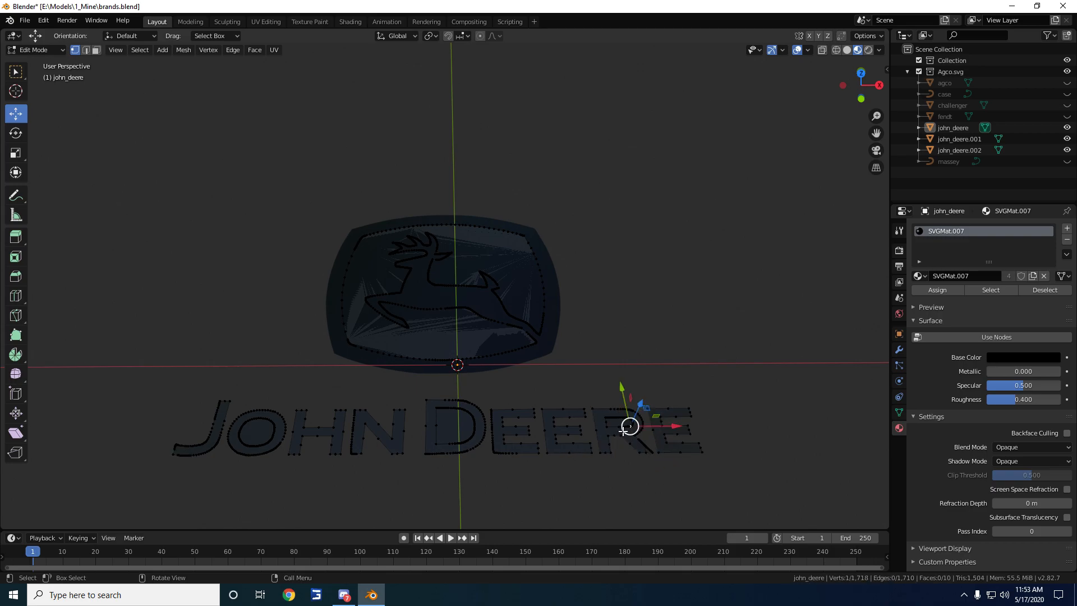
key(l)
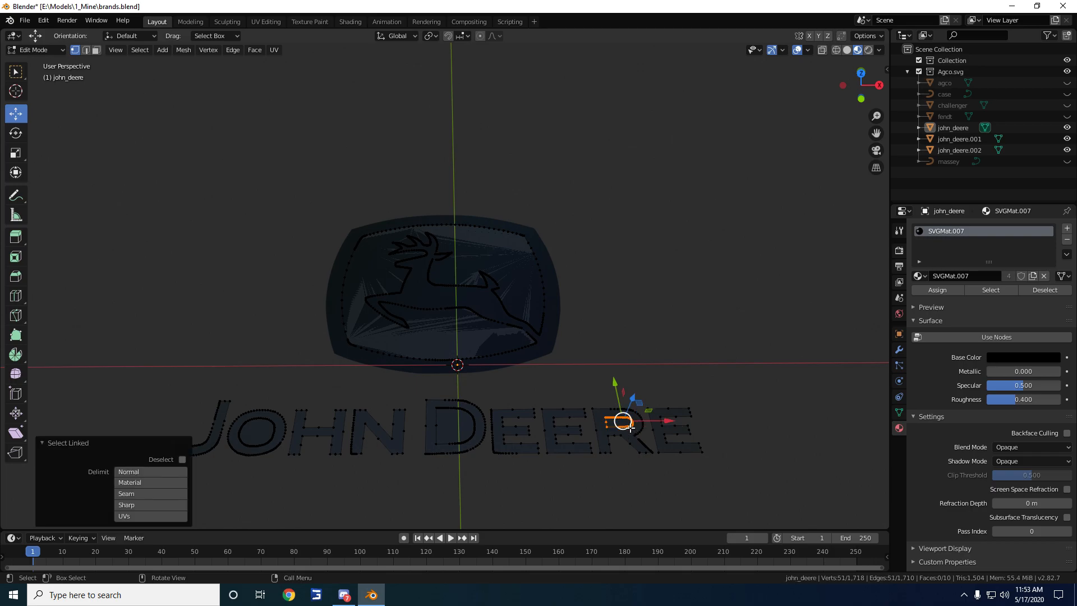
click(469, 436)
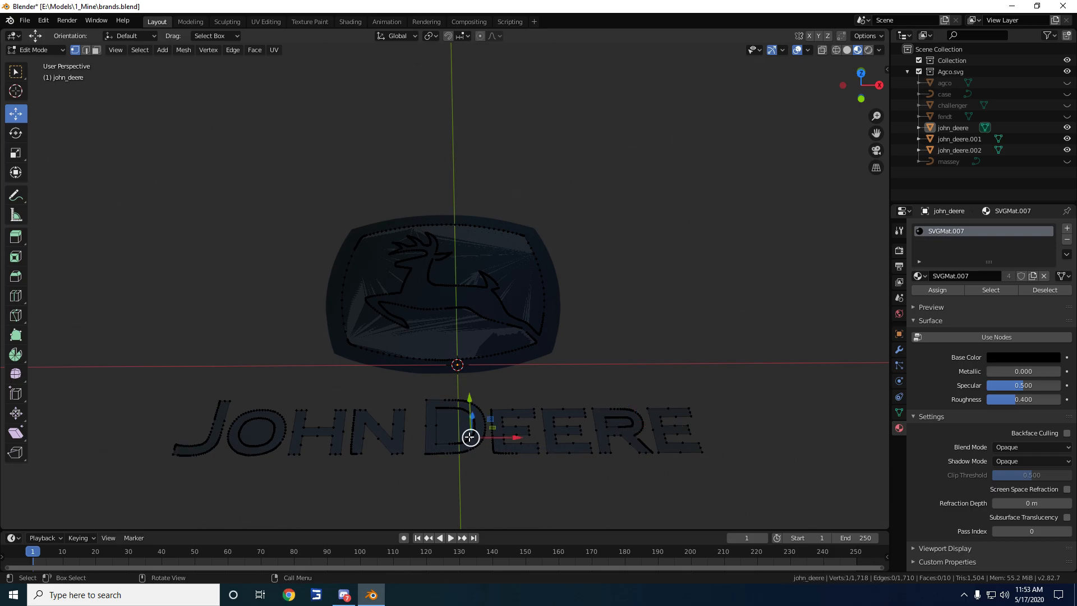
key(l)
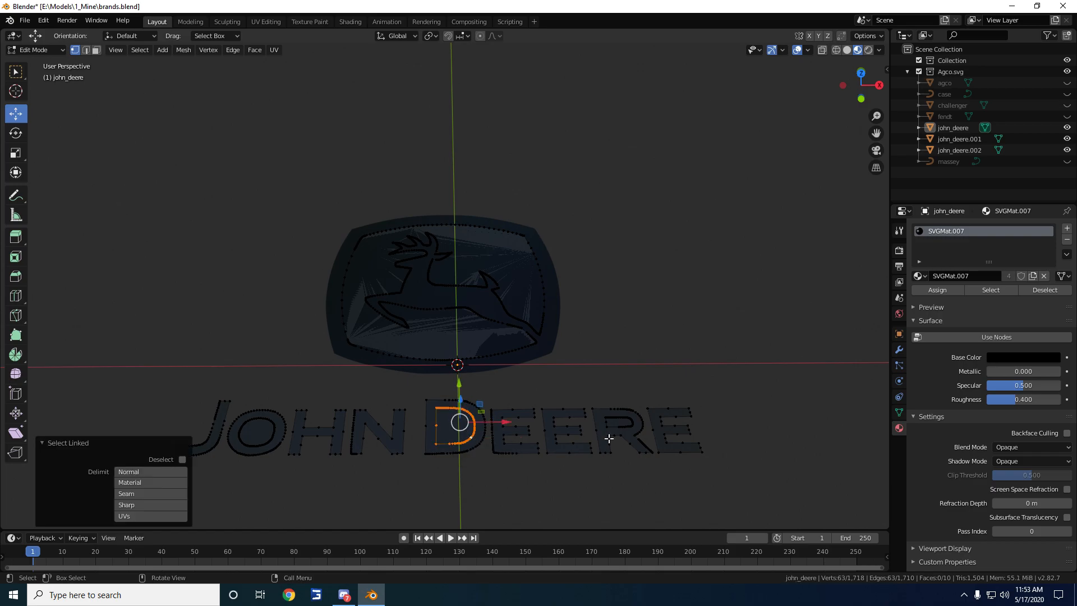
key(l)
key(l)
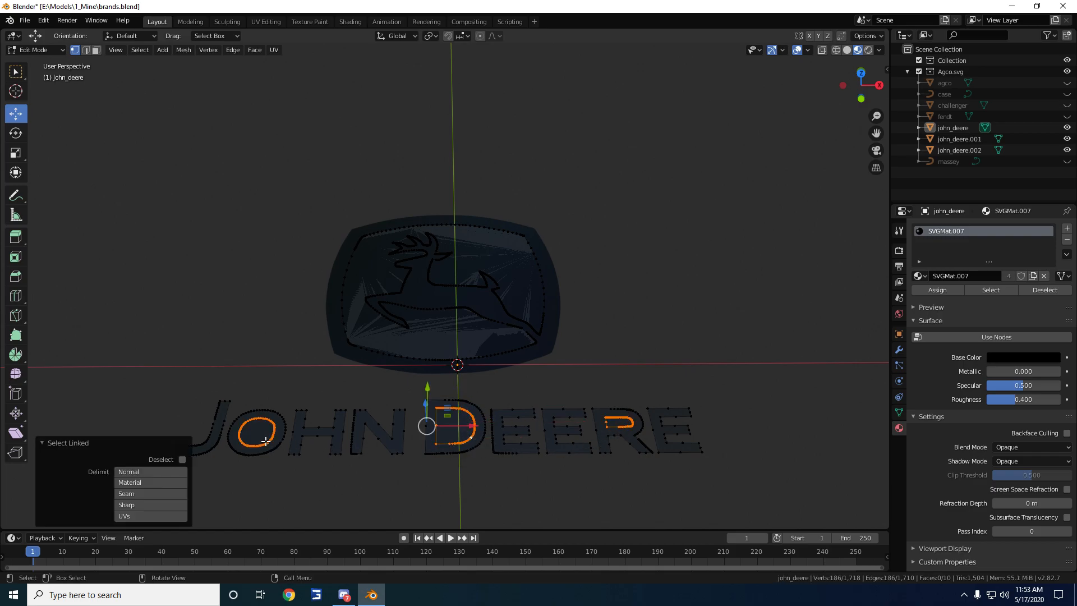
key(p)
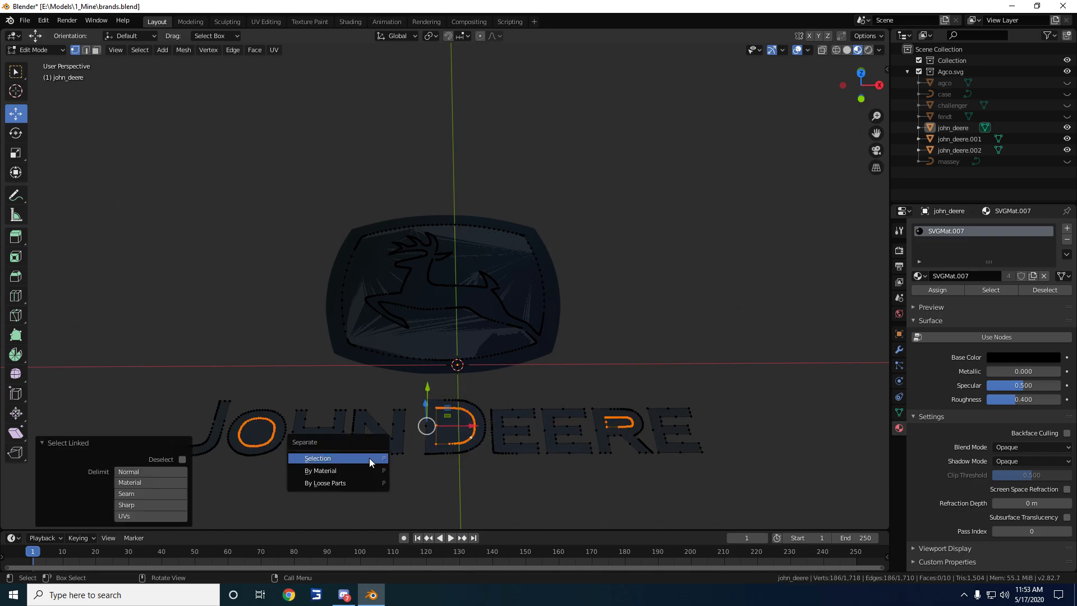
click(331, 459)
In Edit Mode on john_deere.003, fill the inner outlines of the R, D and O with faces
click(1002, 162)
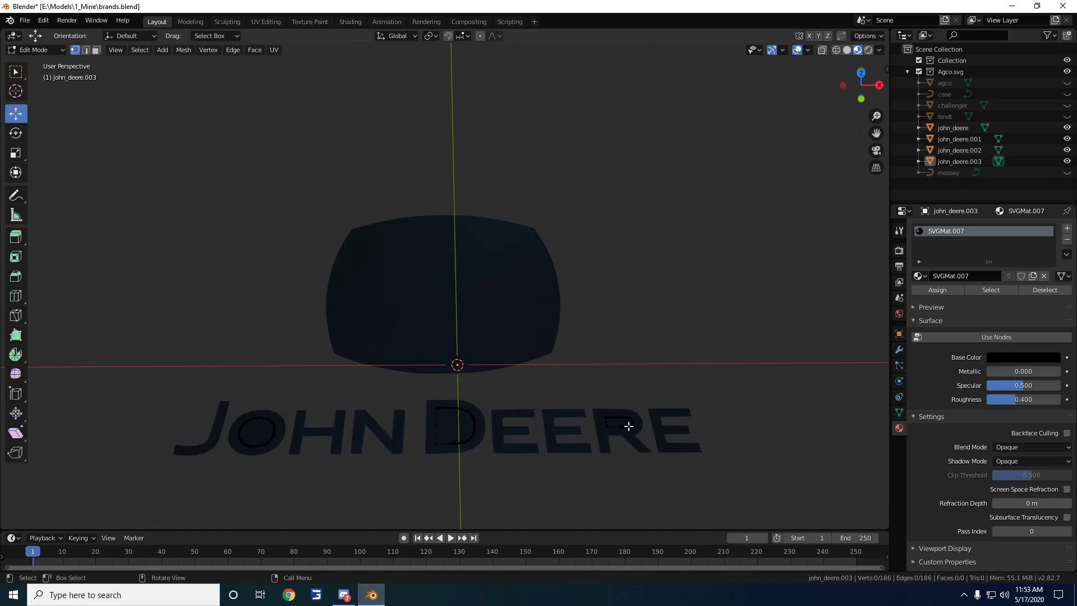
key(l)
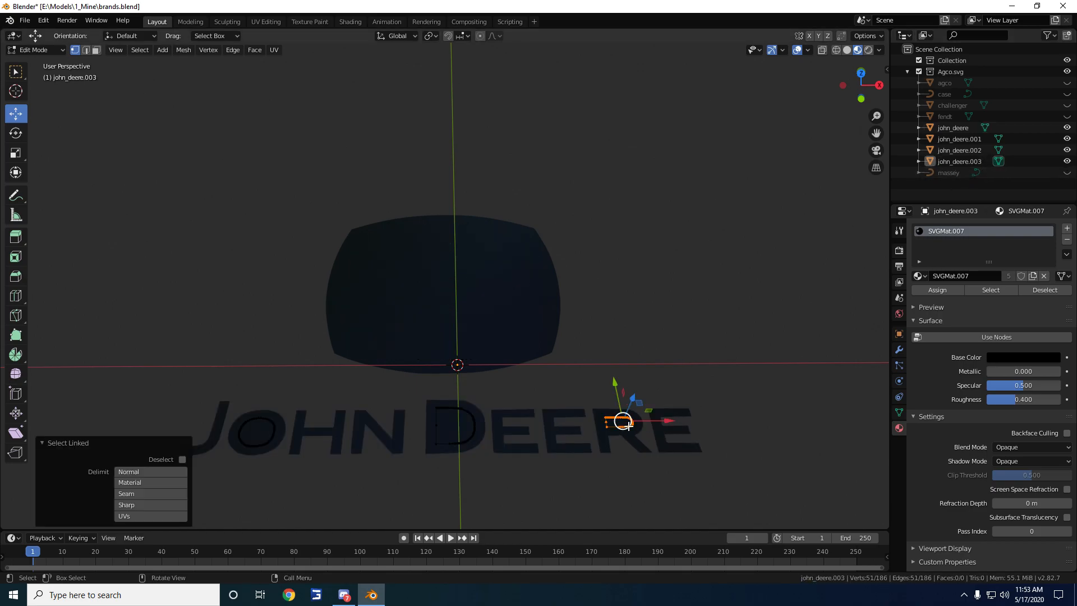
click(624, 422)
click(472, 432)
key(l)
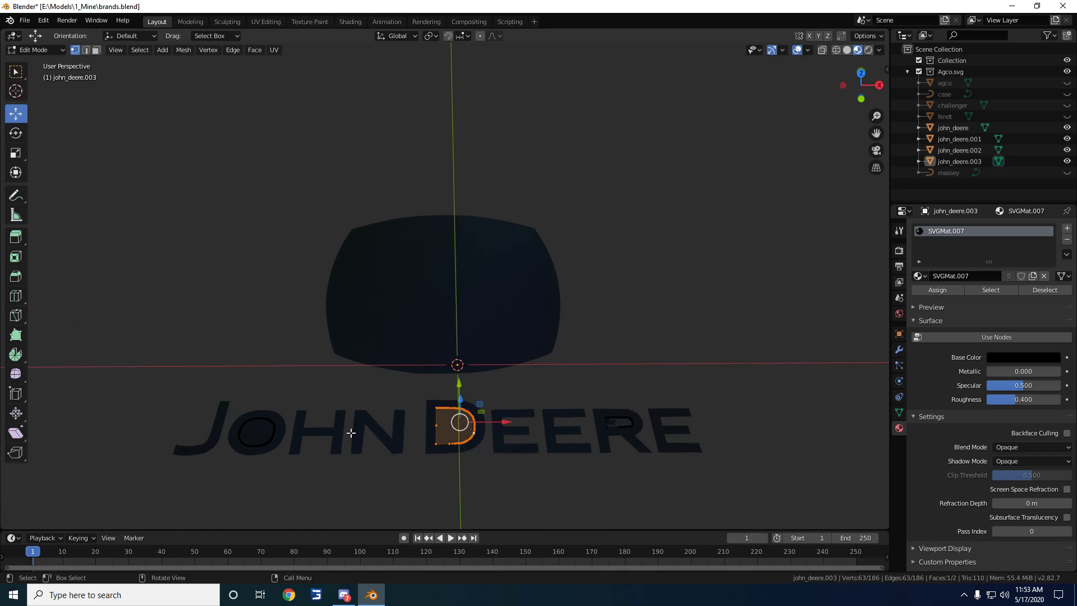
click(273, 431)
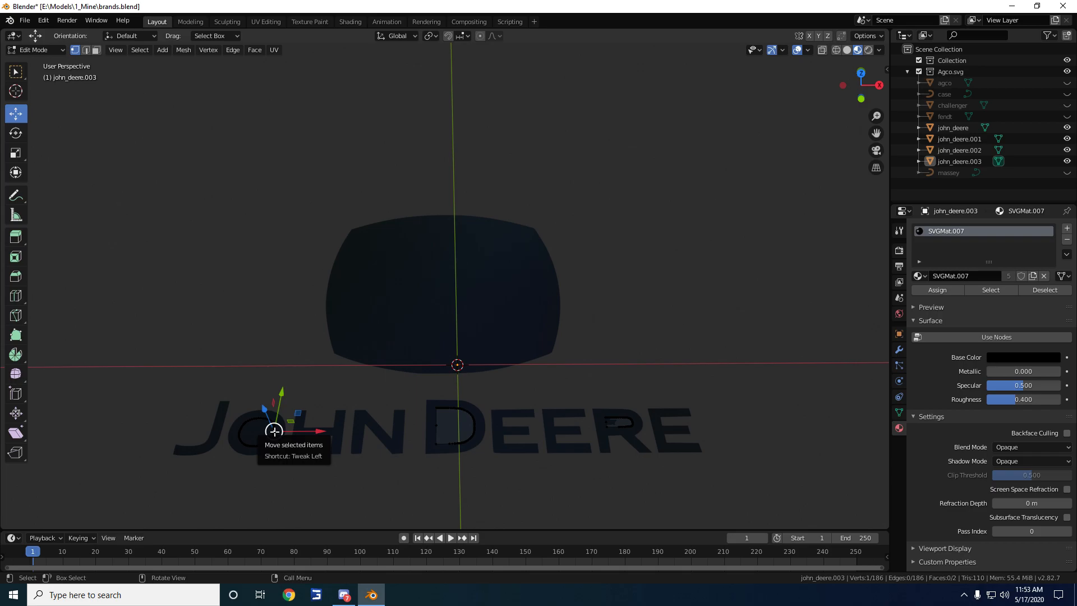
key(l)
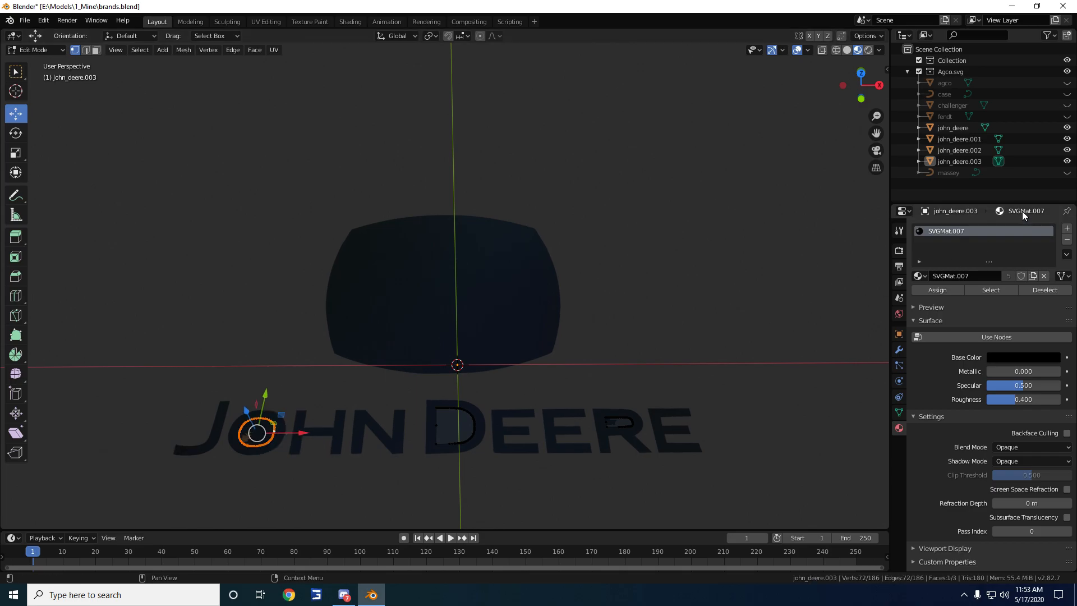
Extrude all three inner shapes upward into solid blocks and lower them about 0.004 m along Z through the lettering
key(a)
middle_drag(640, 305, 640, 270)
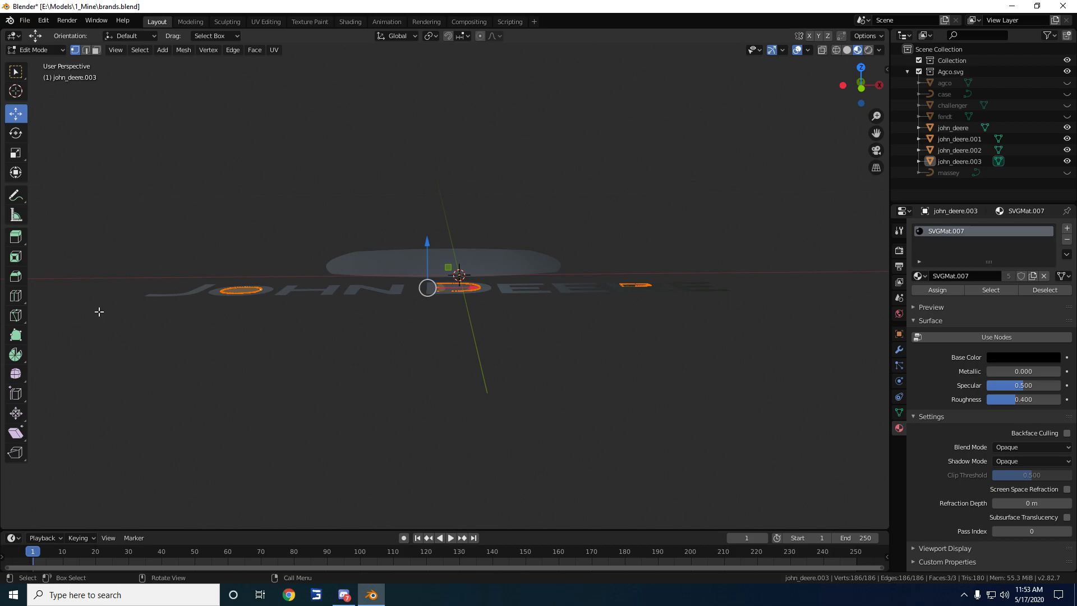
click(15, 236)
drag(428, 329, 428, 292)
key(a)
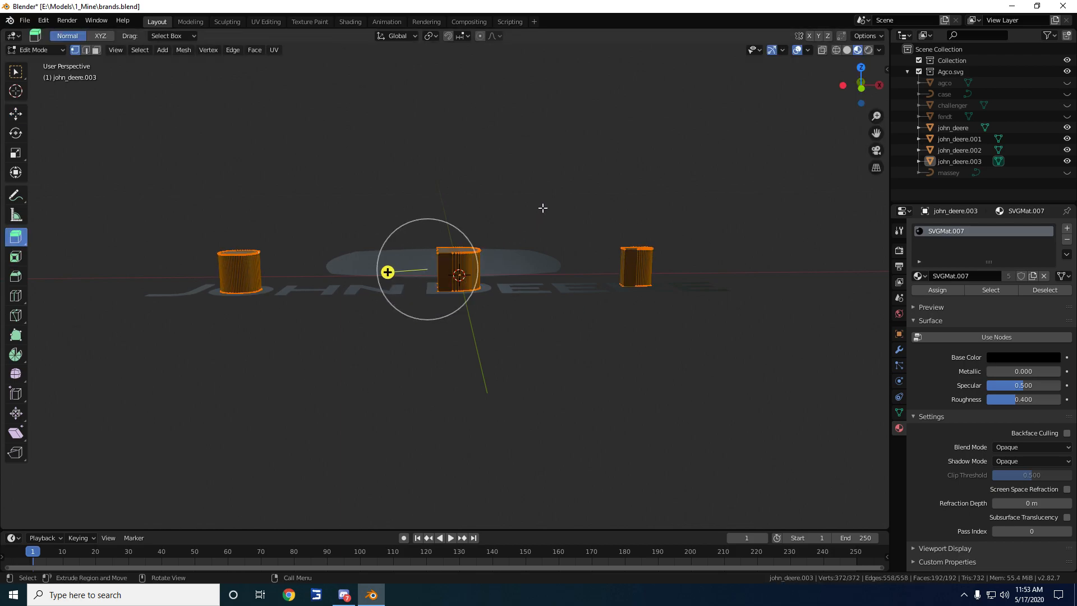
click(17, 114)
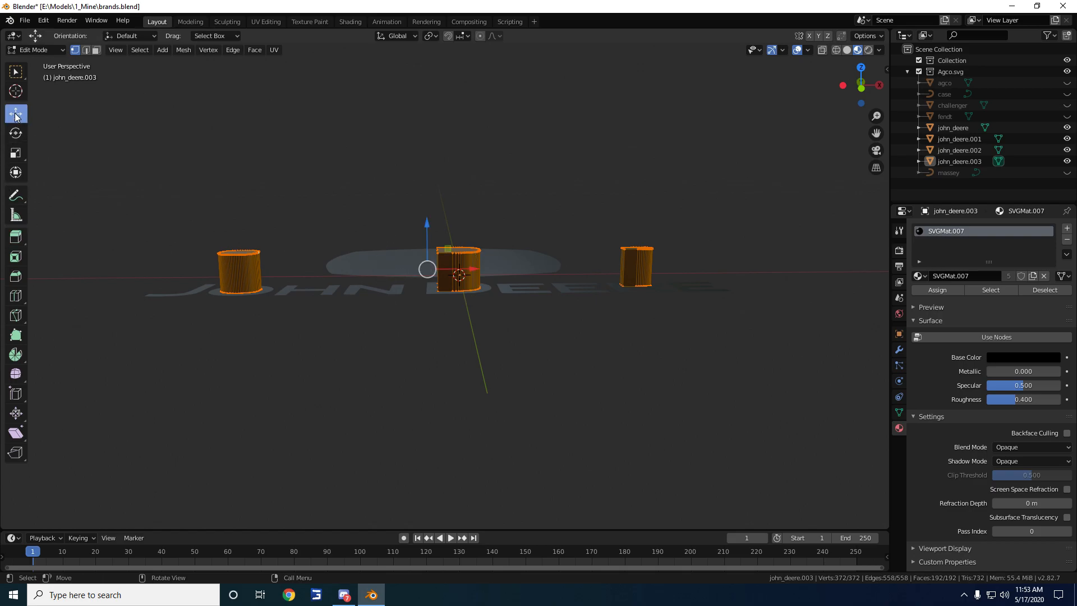
drag(428, 248, 428, 282)
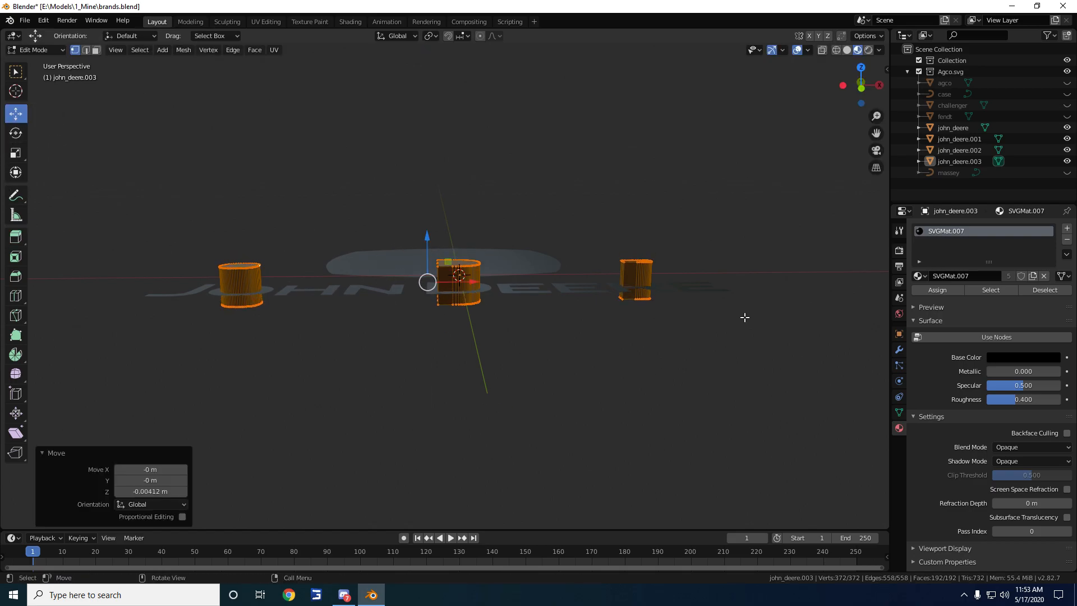
In Object Mode, give john_deere a Boolean modifier set to Difference with john_deere.003 as its object, and apply it
click(999, 162)
click(951, 127)
middle_drag(582, 257, 580, 292)
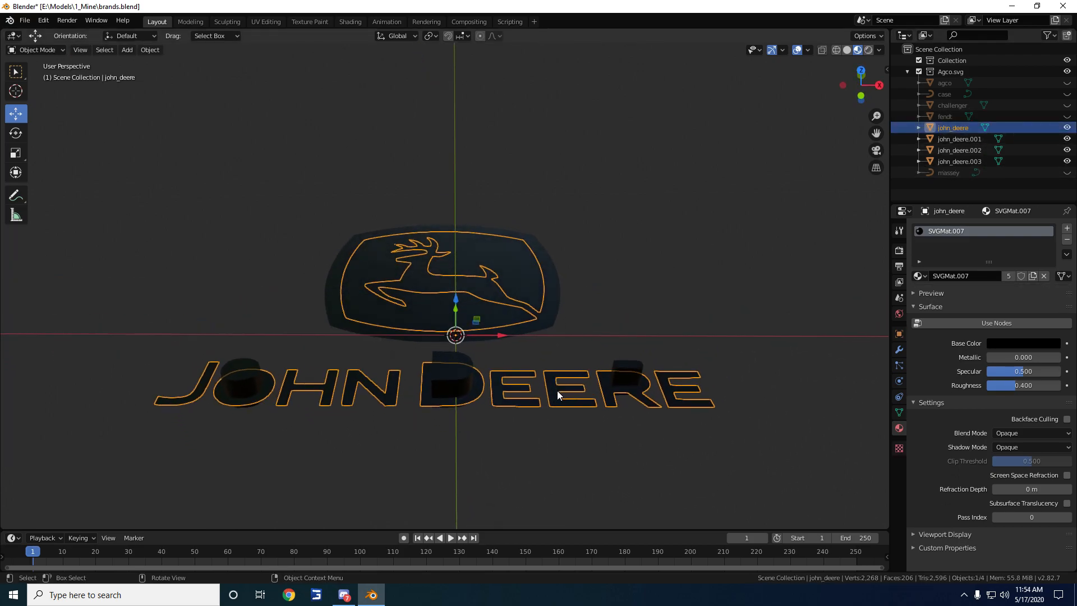
click(899, 350)
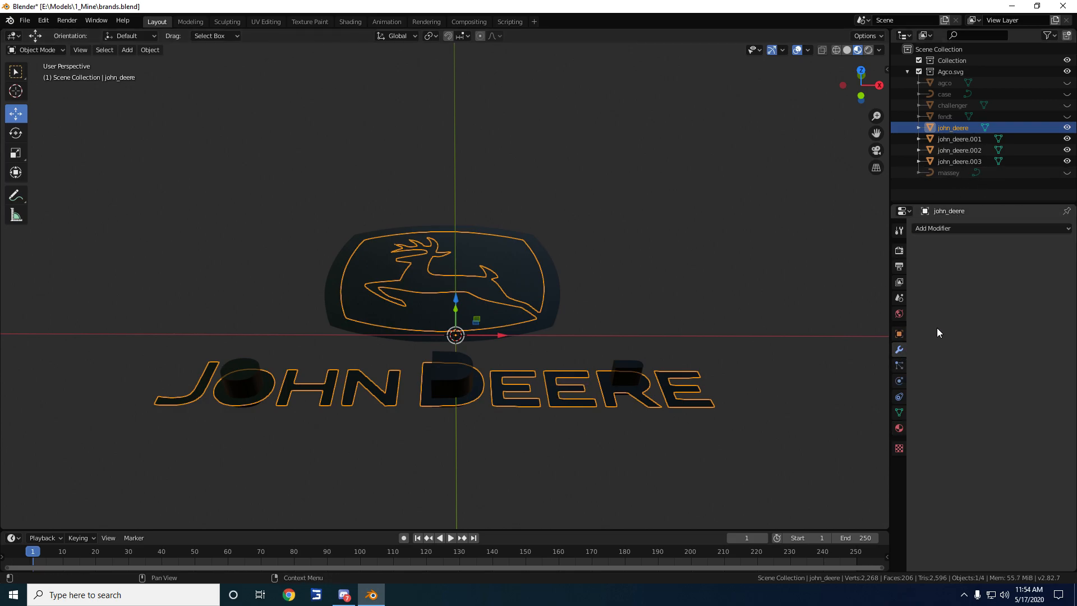
click(950, 231)
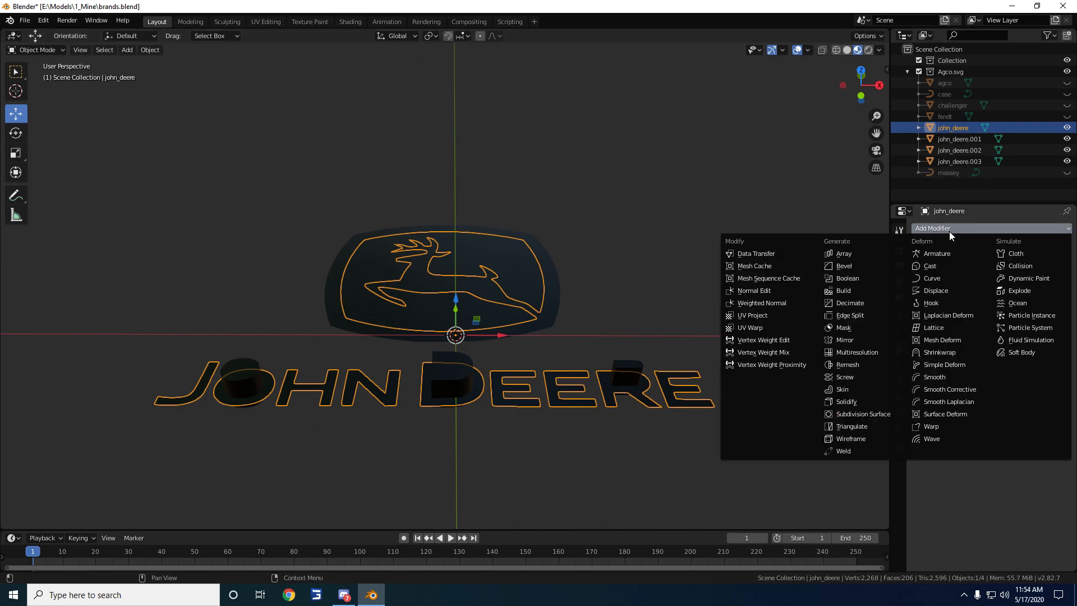
click(855, 279)
click(1064, 290)
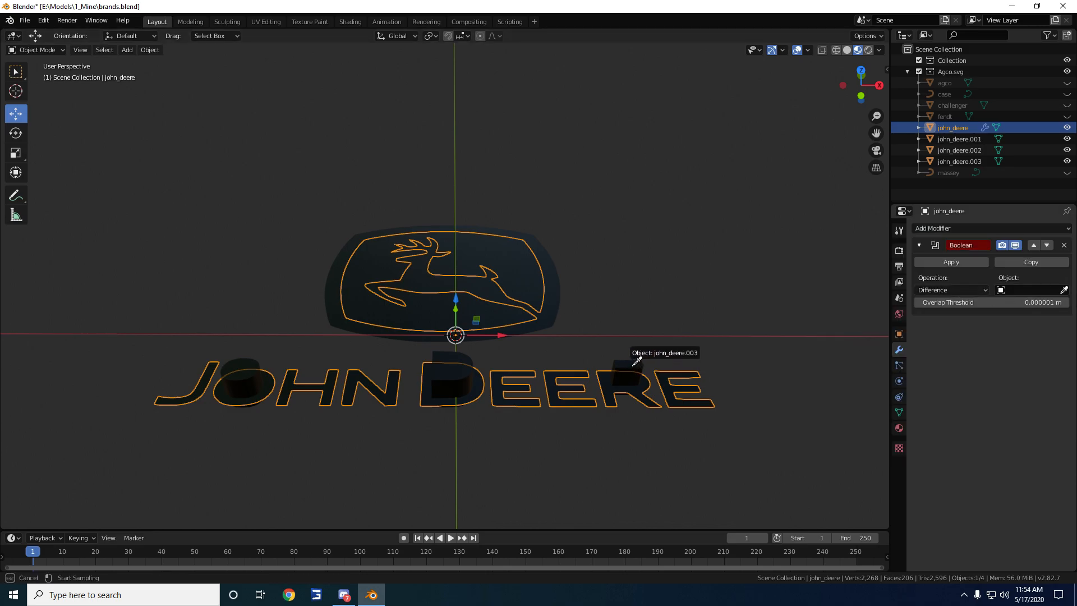
click(634, 365)
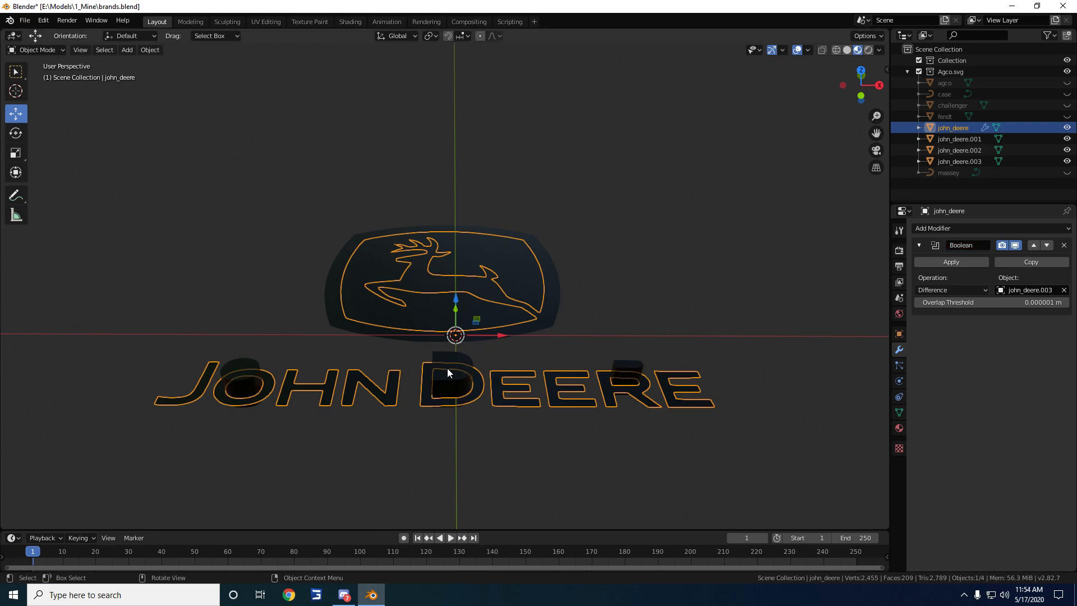
click(979, 264)
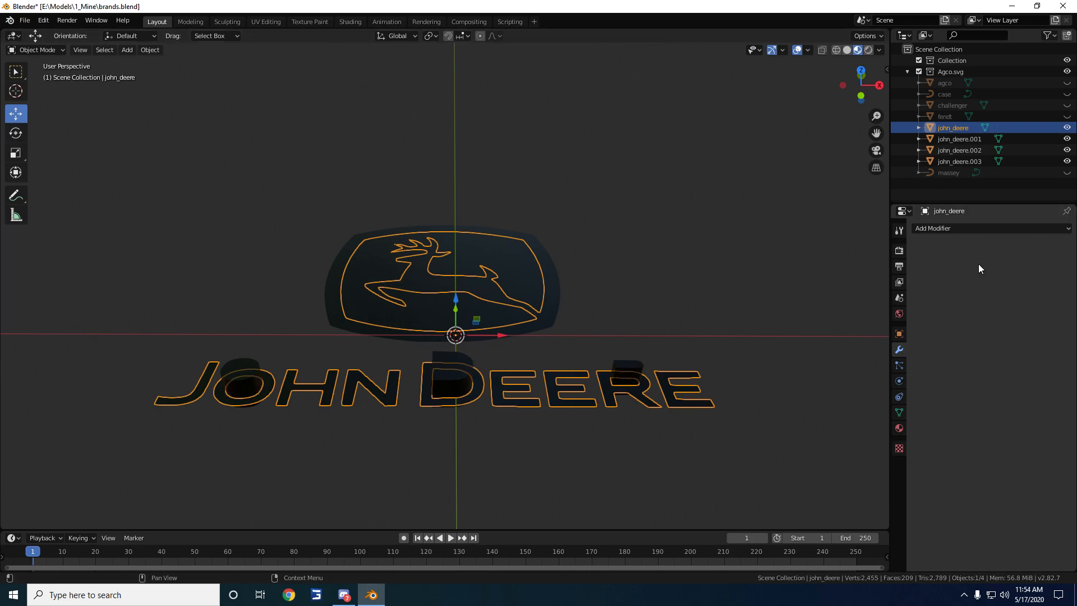
Remove the cutter object john_deere.003 from the scene and select the badge piece john_deere.001
click(975, 163)
right_click(976, 163)
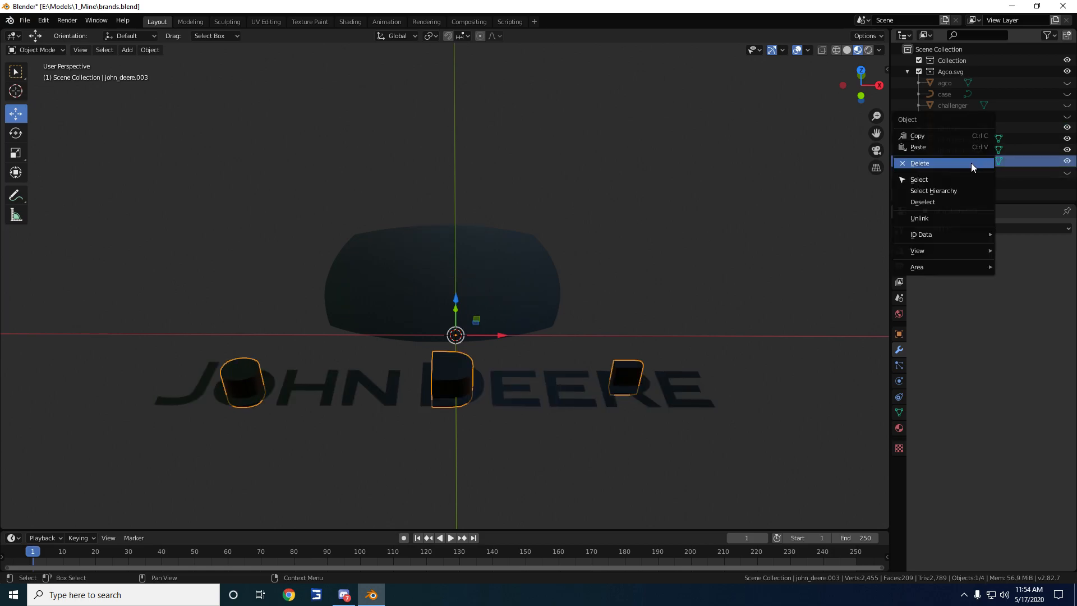
click(943, 219)
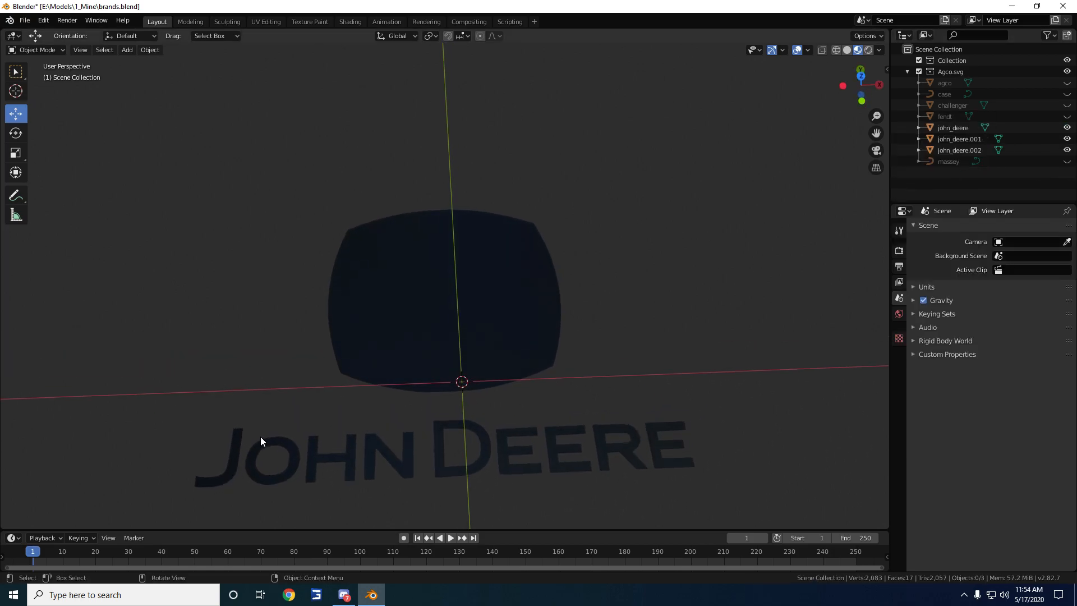
mouse_move(605, 340)
middle_down()
mouse_move(598, 326)
mouse_move(612, 328)
middle_up()
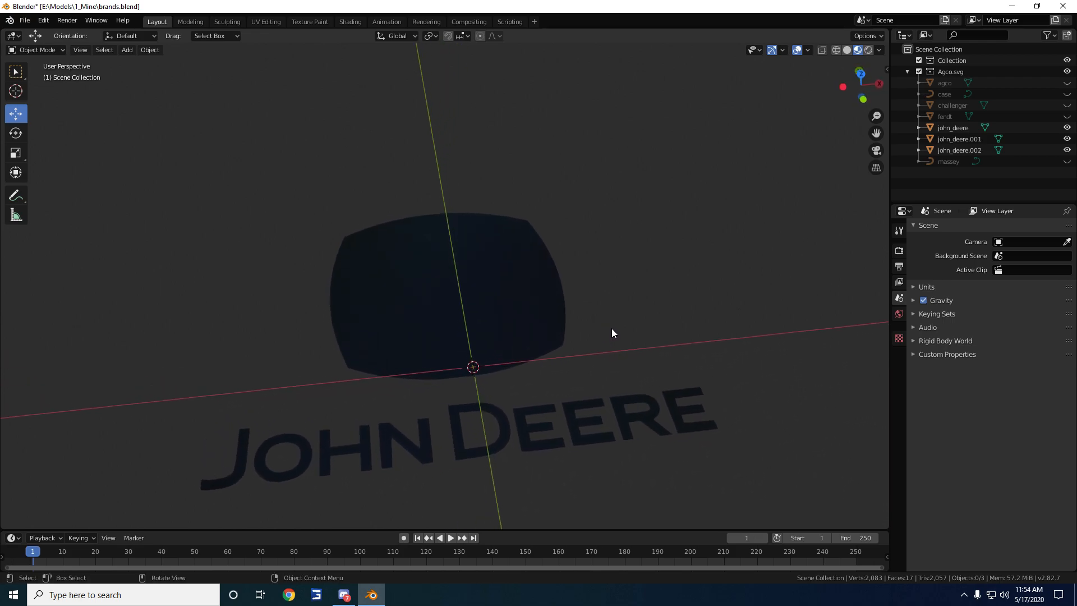
click(961, 139)
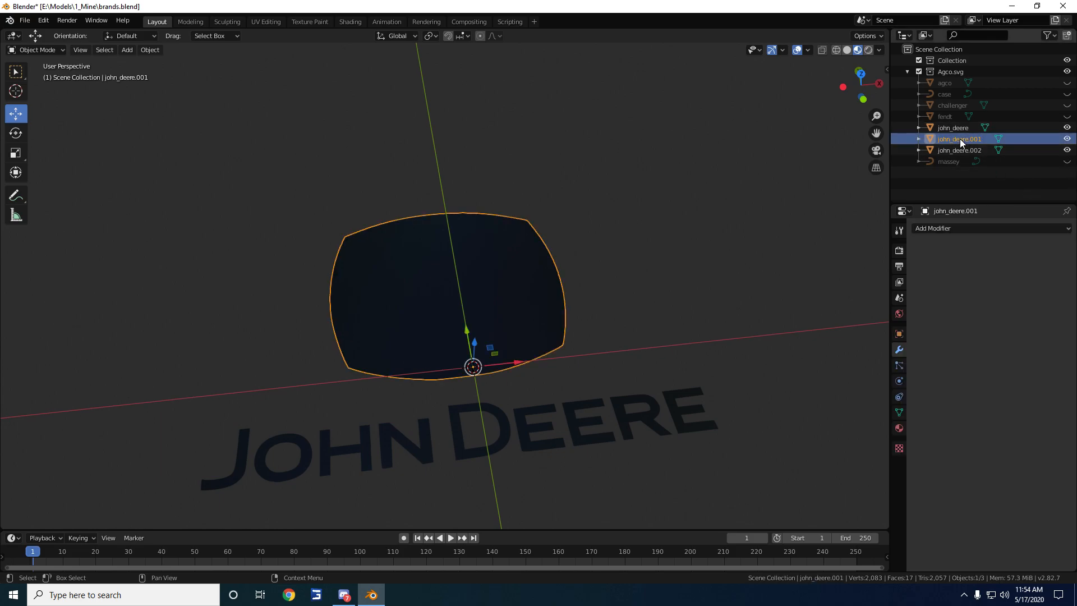
scroll(711, 212, up, 2)
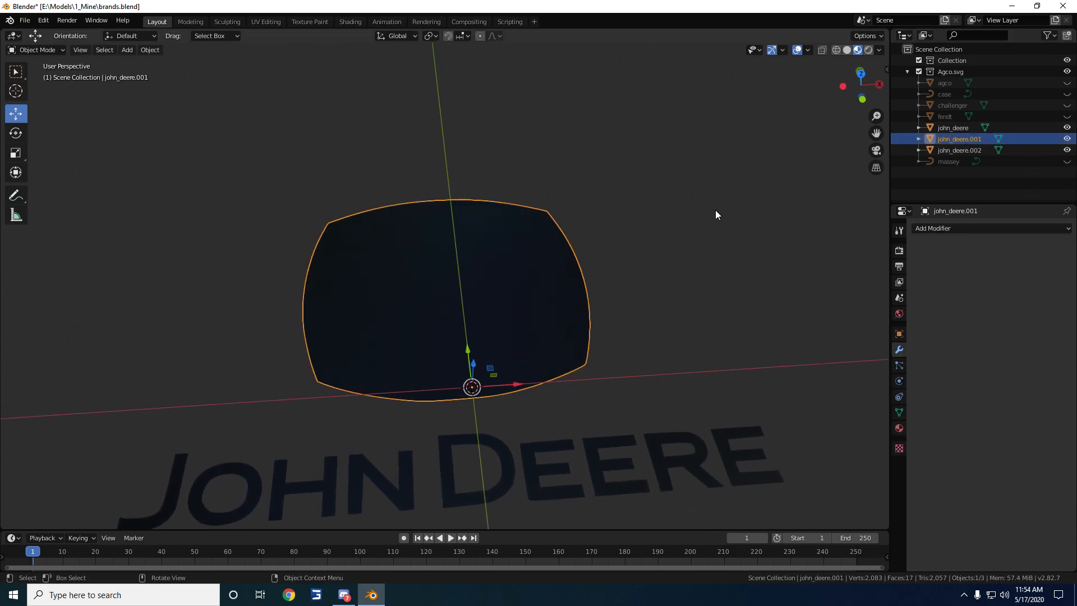
Switch to Chrome, search Google for "Johndeere logo" and open the green and yellow deere.com logo image as a color reference
click(293, 597)
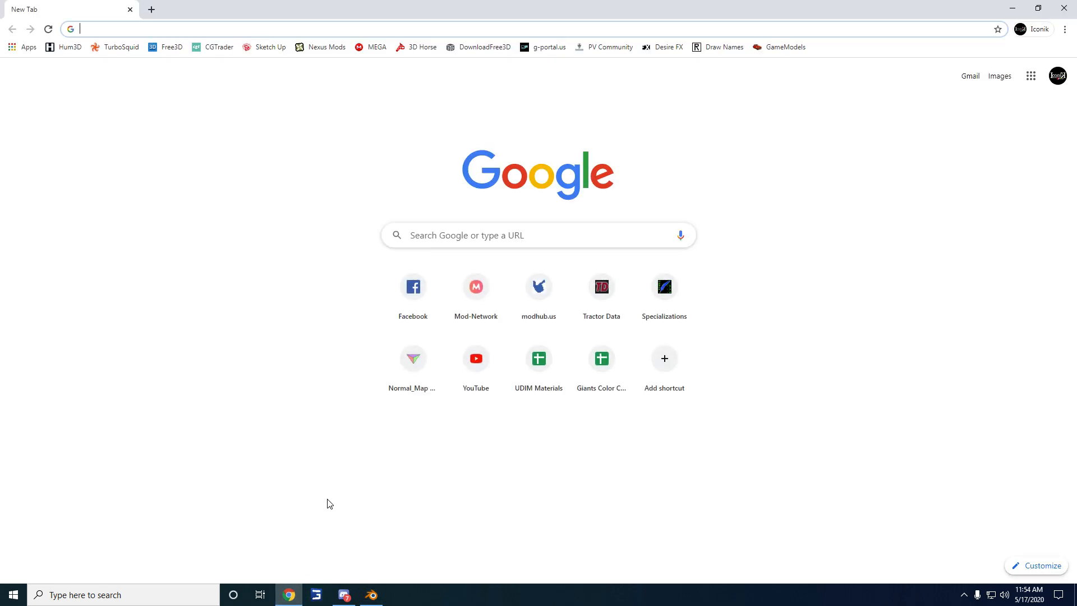
text(jop)
key(BackSpace)
text(hndeere)
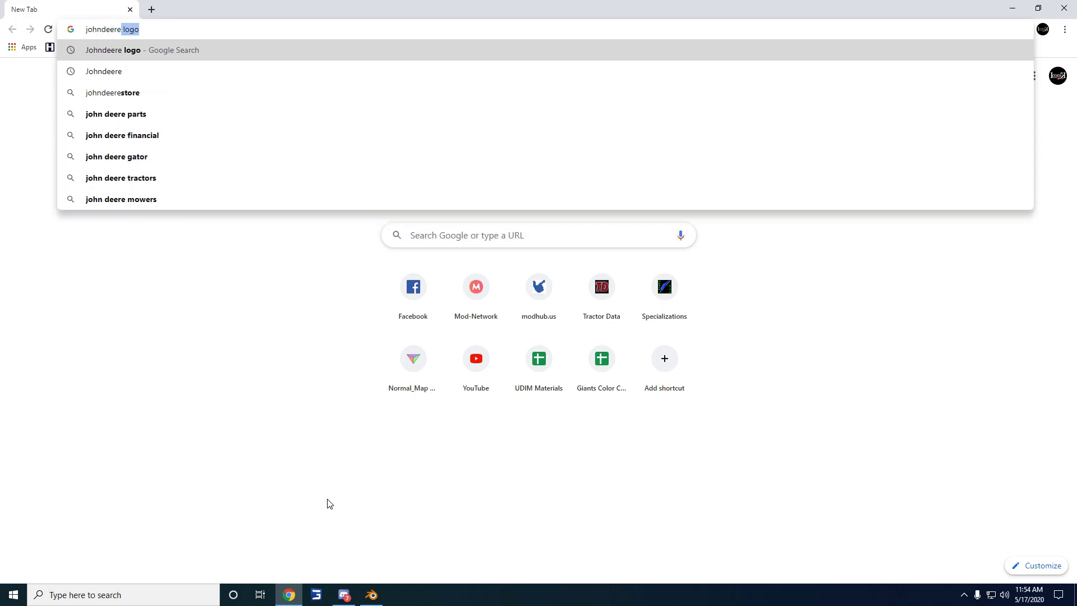
key(Return)
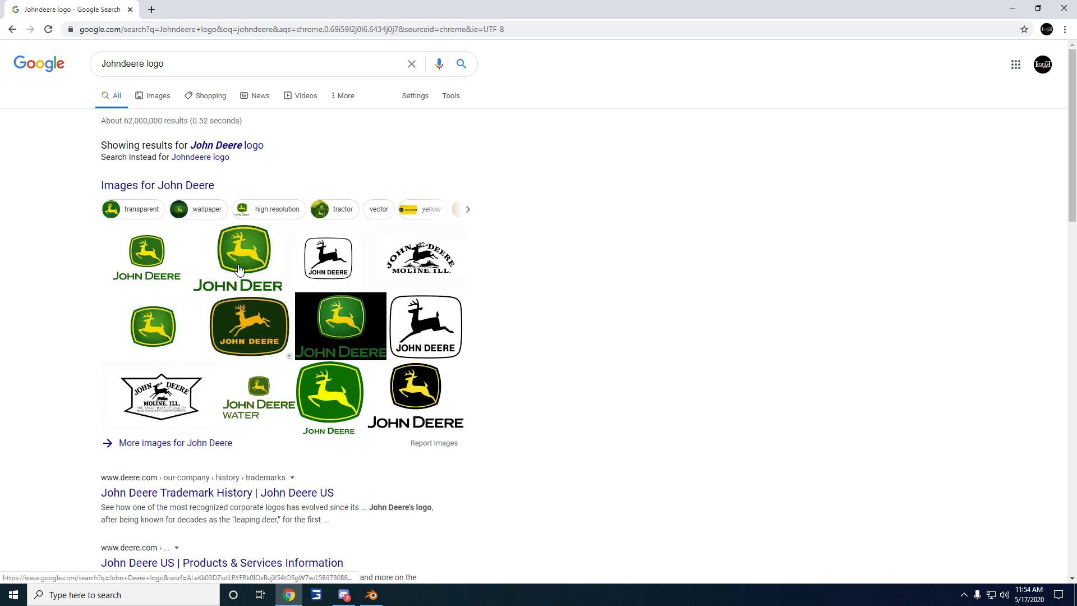
click(149, 264)
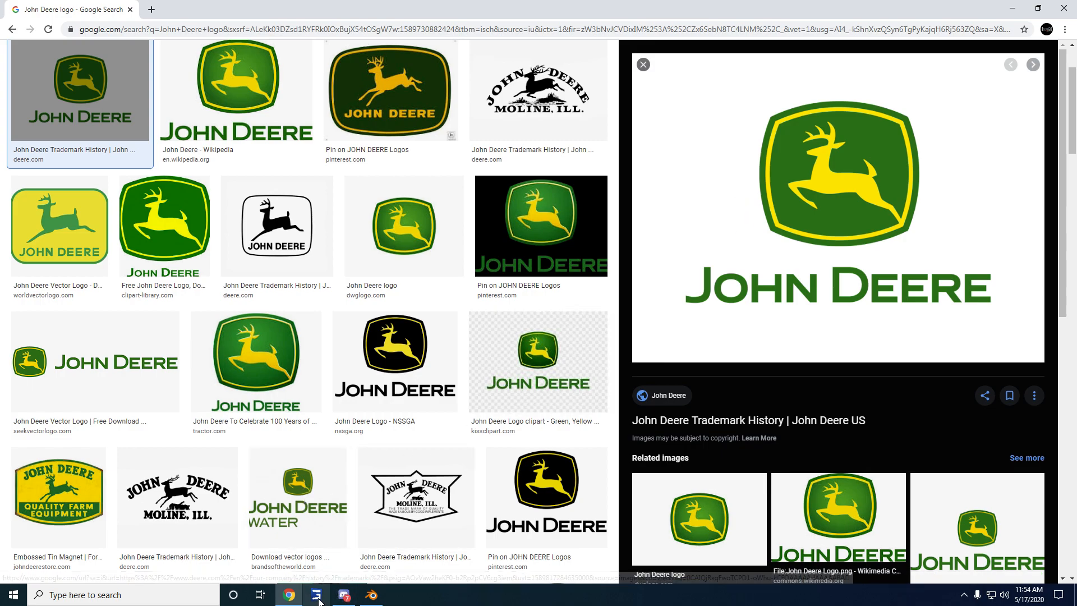
mouse_move(344, 599)
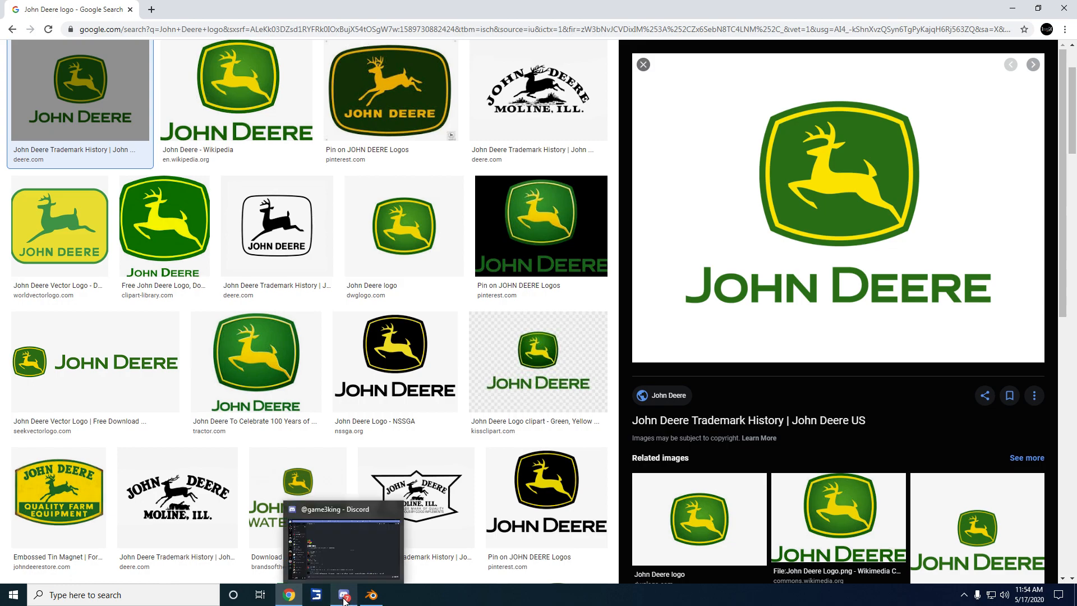
Switch back to Blender and compare john_deere, john_deere.001 and john_deere.002 with the layers of the logo image in Chrome
click(380, 596)
mouse_move(524, 388)
middle_down()
mouse_move(516, 363)
mouse_move(523, 383)
middle_up()
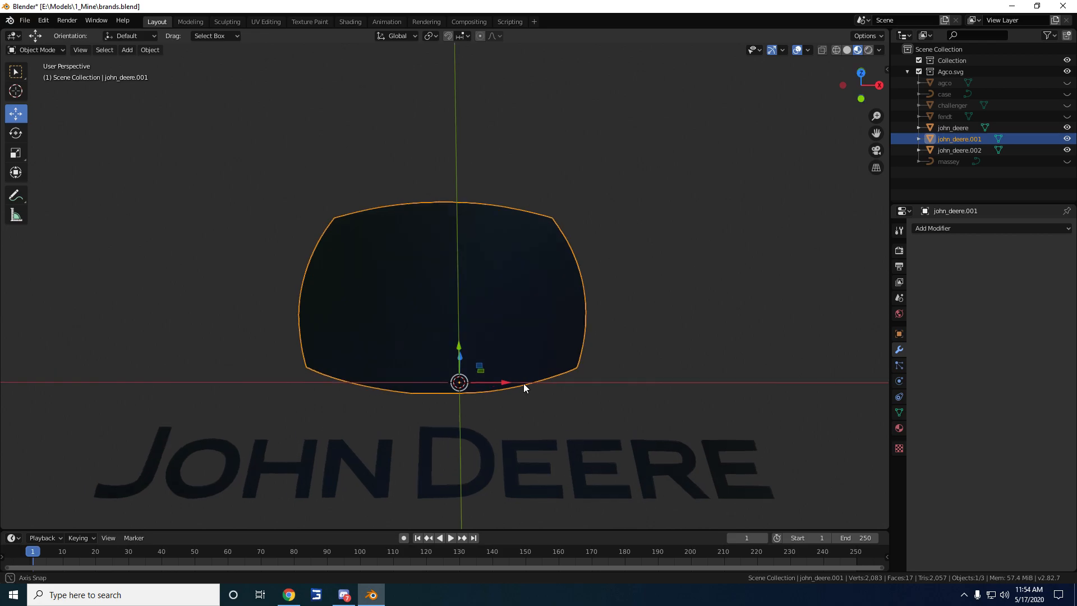
click(956, 127)
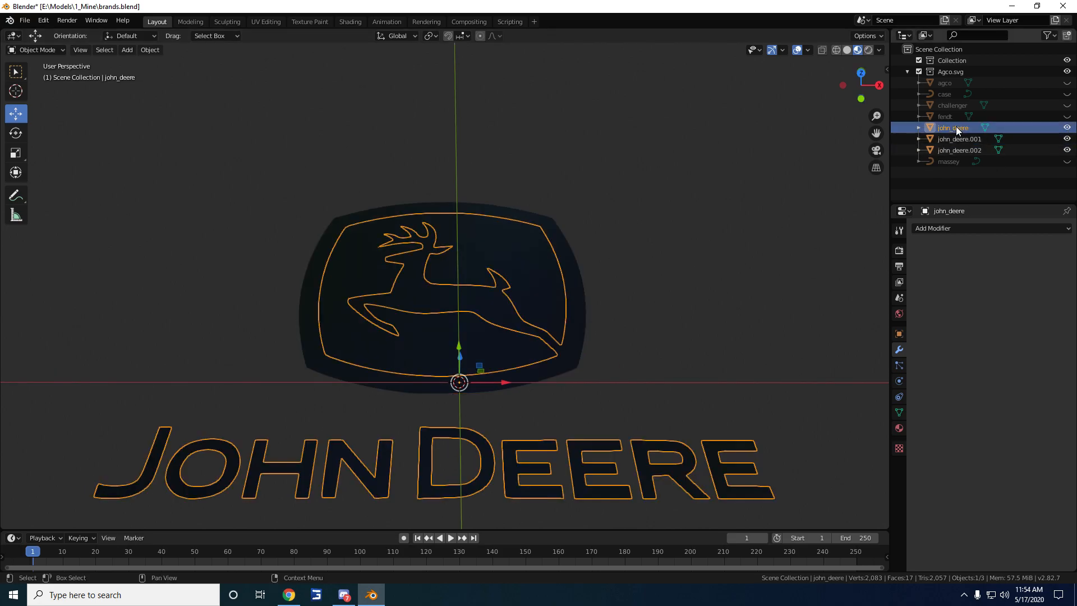
click(955, 139)
click(954, 149)
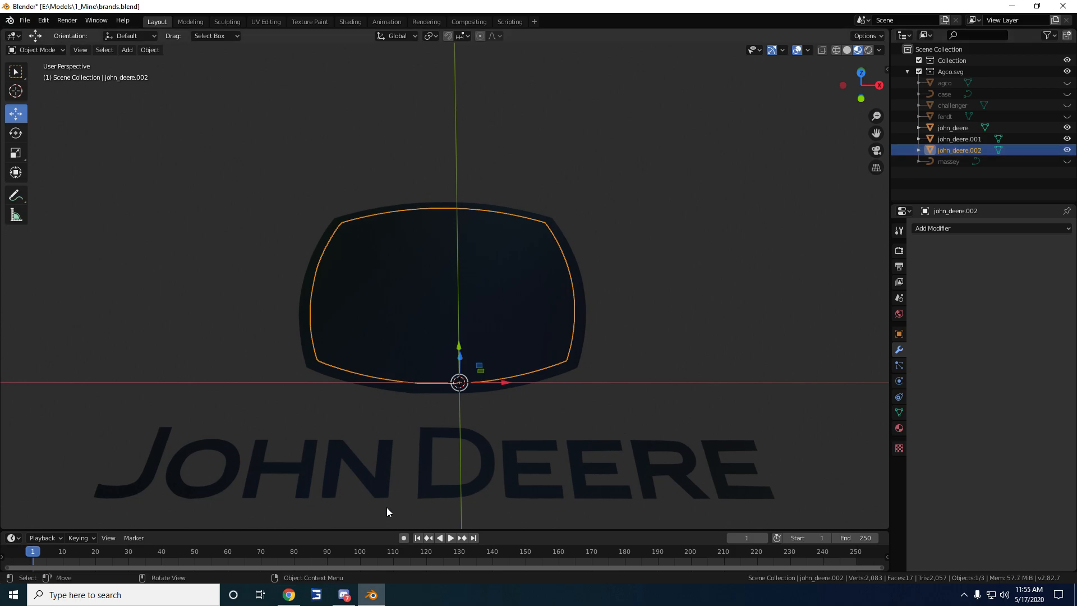
click(291, 599)
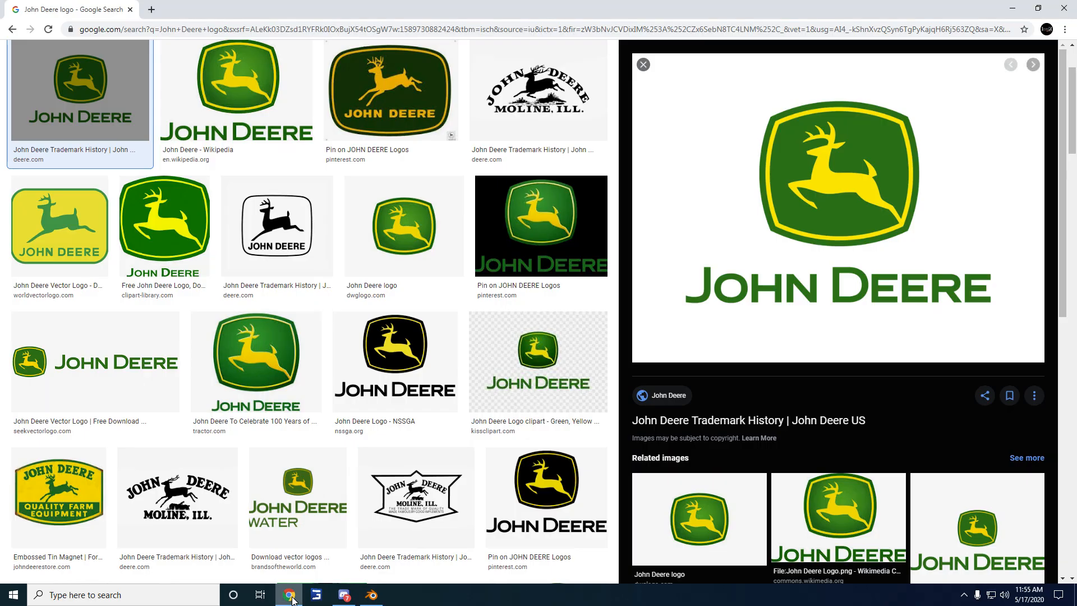
click(291, 597)
click(292, 597)
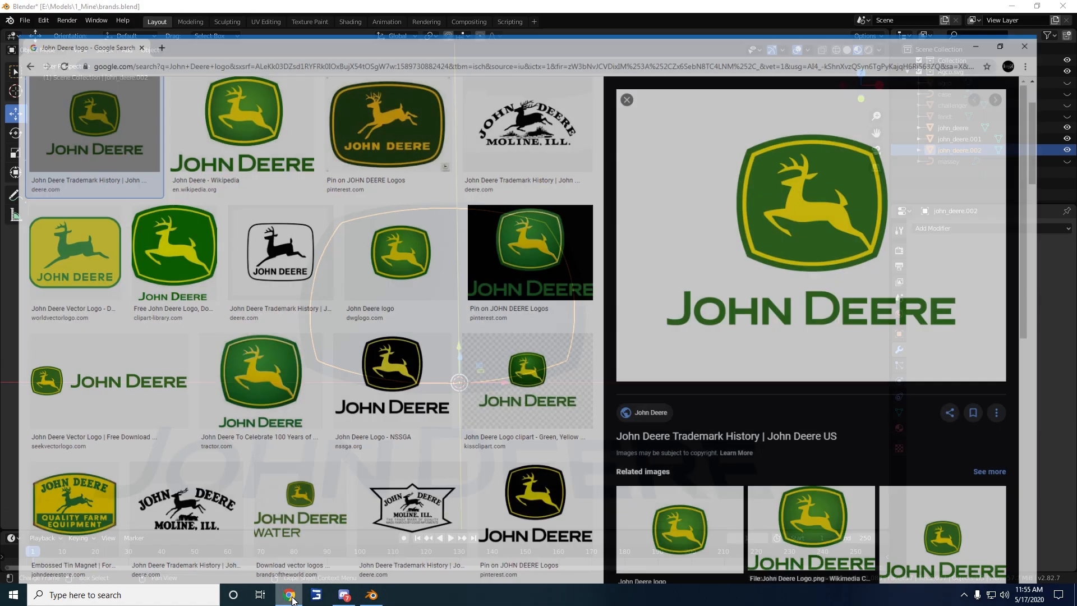
click(291, 597)
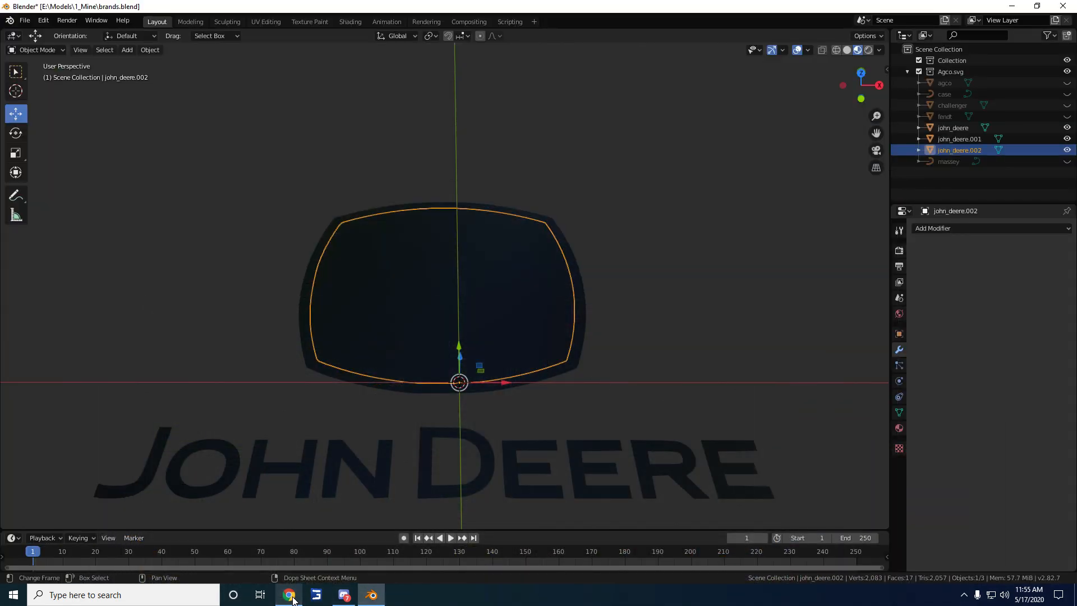
Hide john_deere, fill all vertices of john_deere.002 with a single face in Edit Mode, and return to Object Mode
click(1000, 150)
key(a)
middle_drag(671, 313, 671, 288)
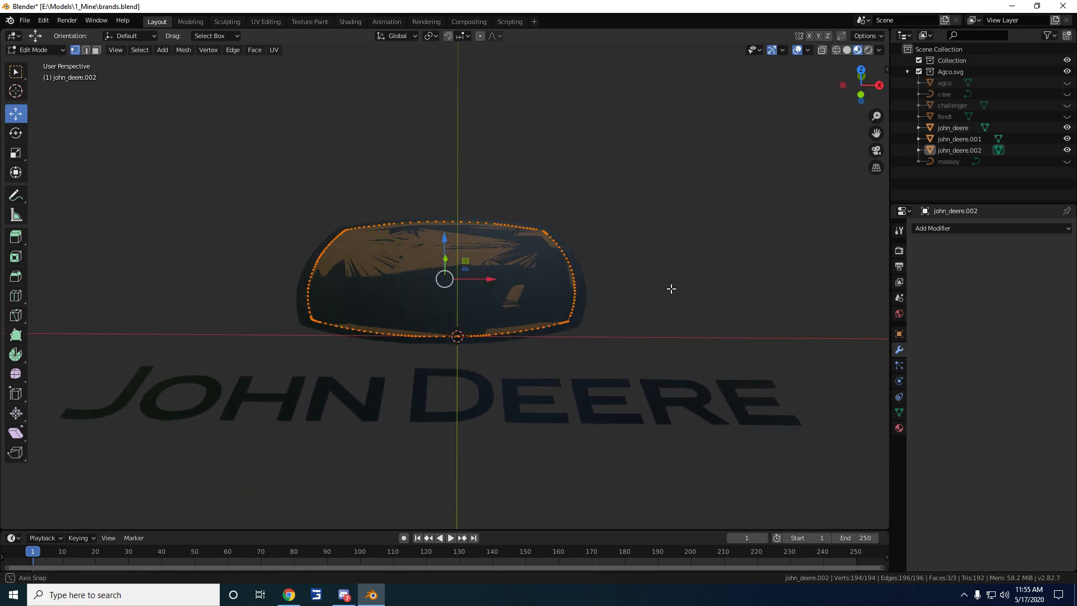
click(1066, 139)
click(1067, 141)
click(1067, 128)
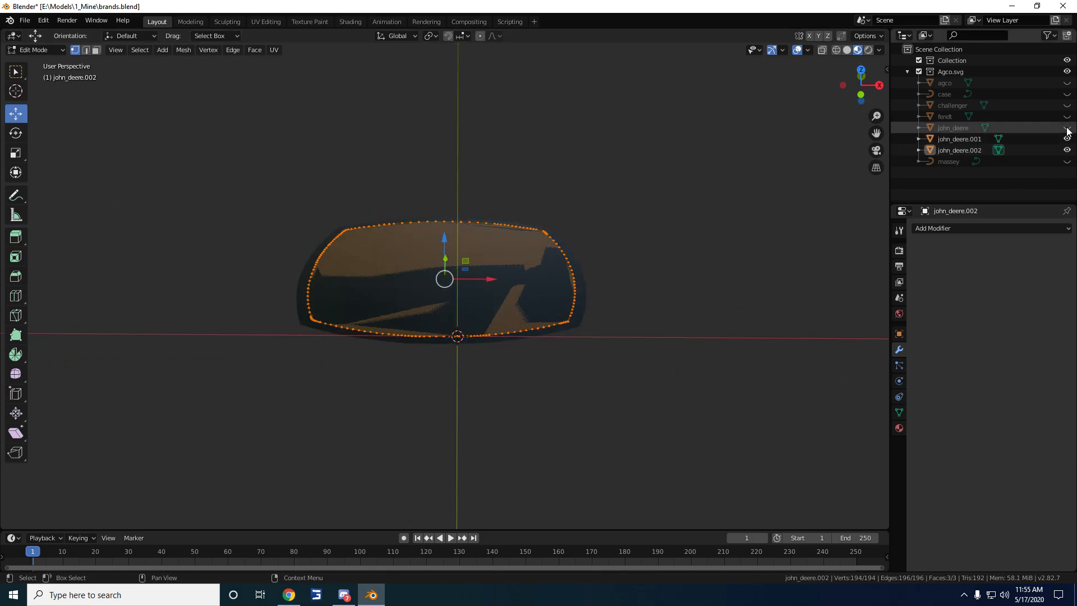
scroll(627, 387, up, 2)
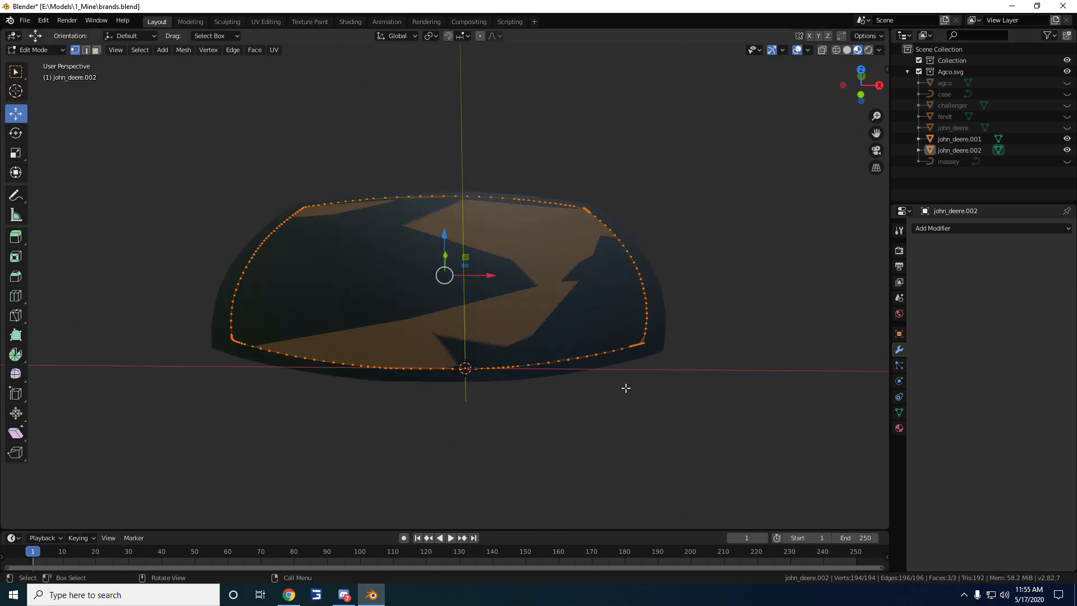
middle_drag(622, 388, 620, 387)
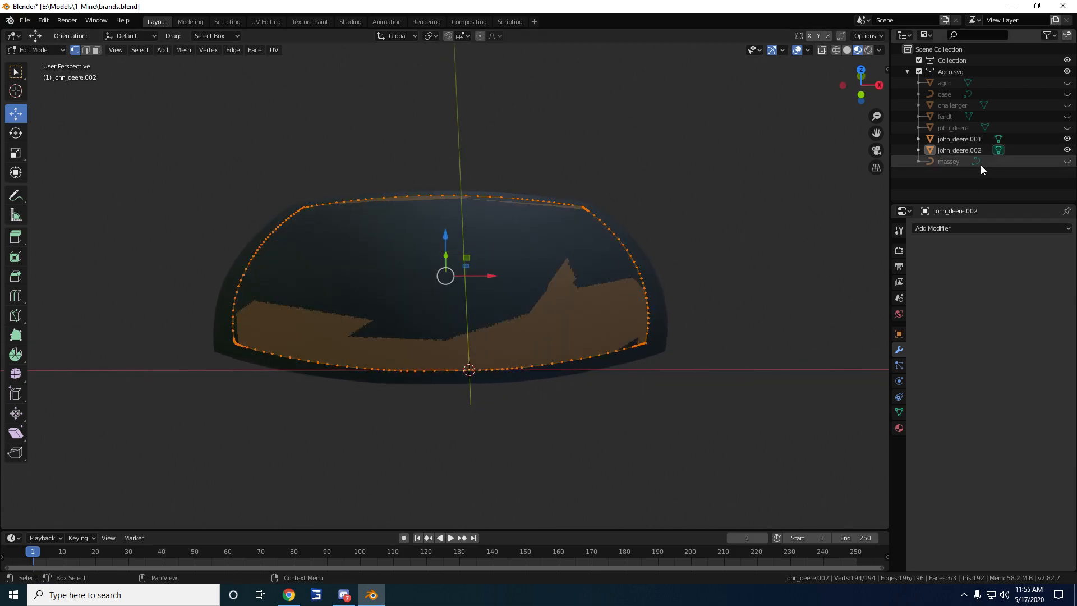
key(f)
middle_drag(740, 255, 736, 284)
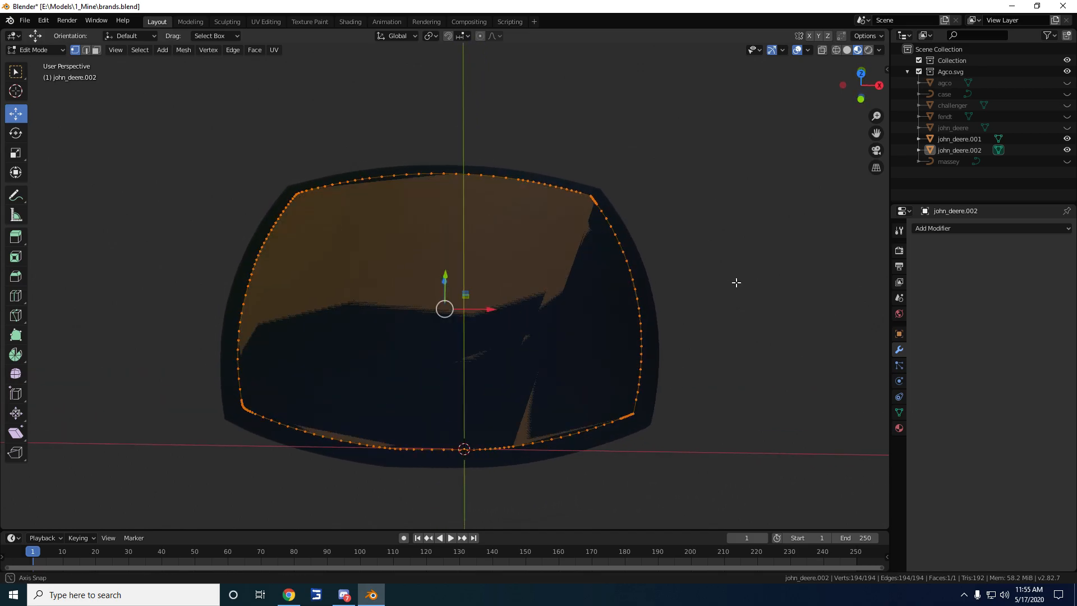
click(999, 151)
Show only john_deere, select its linked deer panel in Edit Mode, and separate that panel into its own object
click(1067, 138)
click(1067, 150)
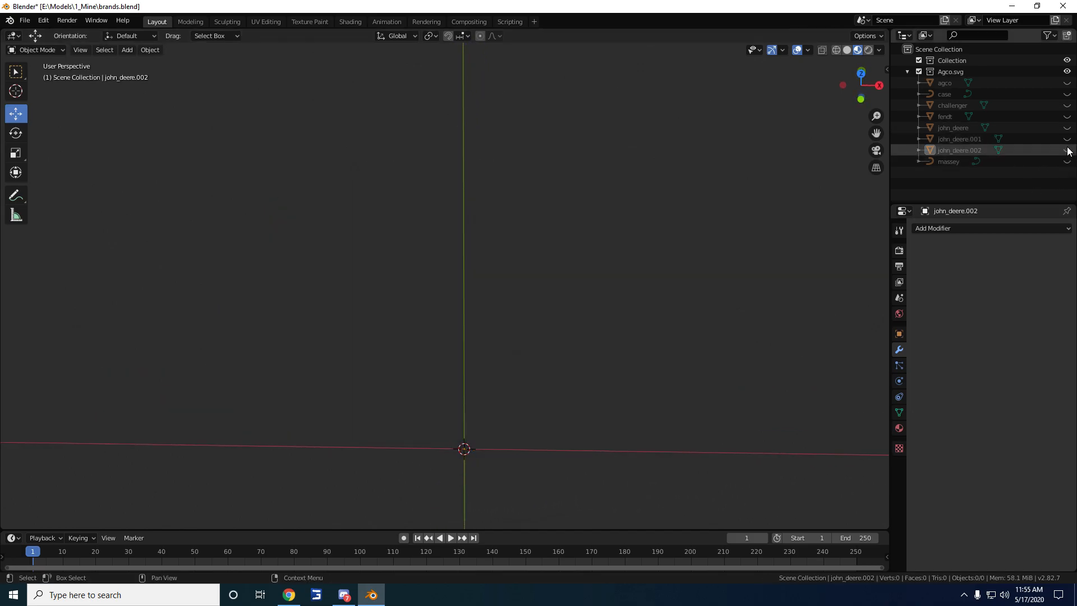
click(1067, 128)
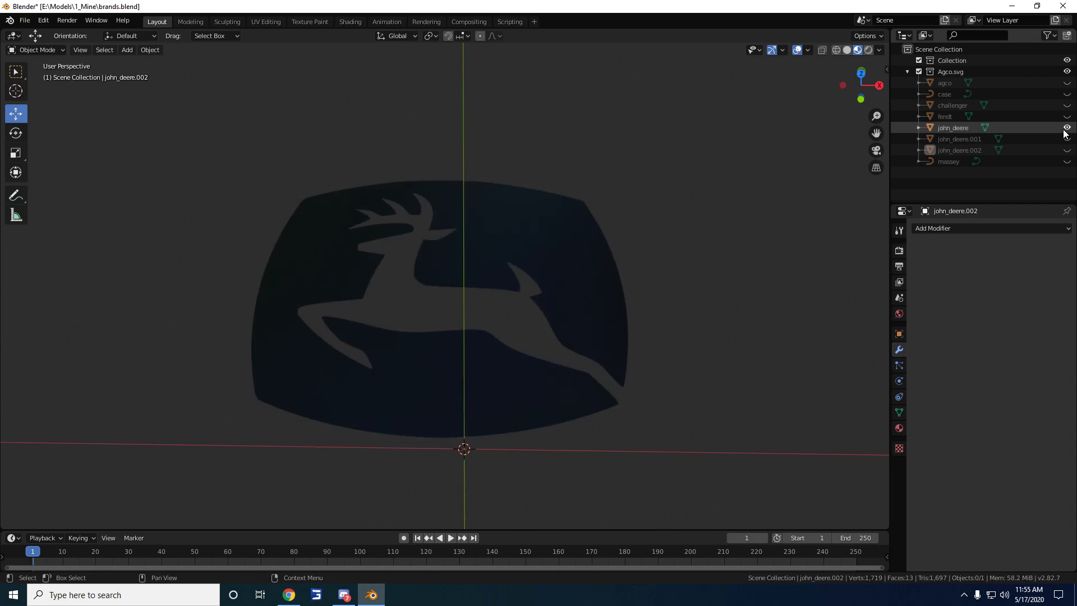
click(985, 128)
scroll(678, 313, down, 2)
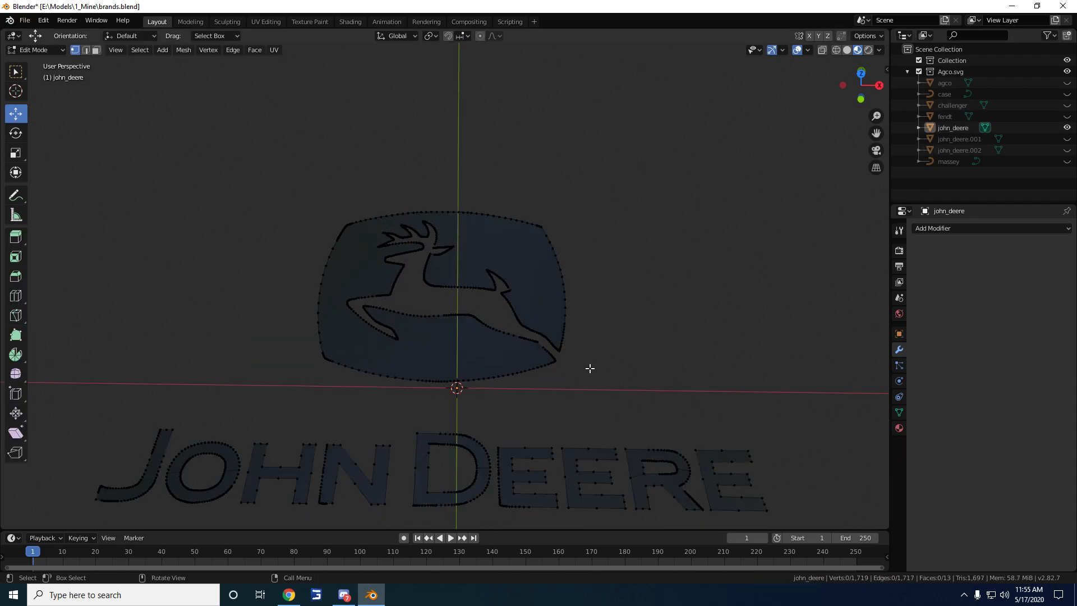
key(l)
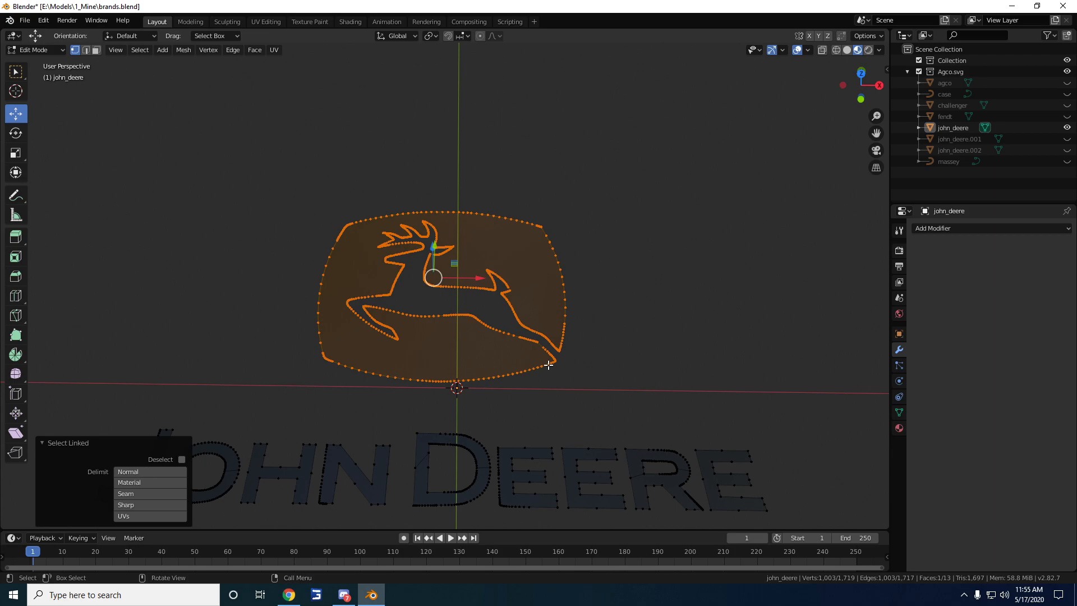
key(p)
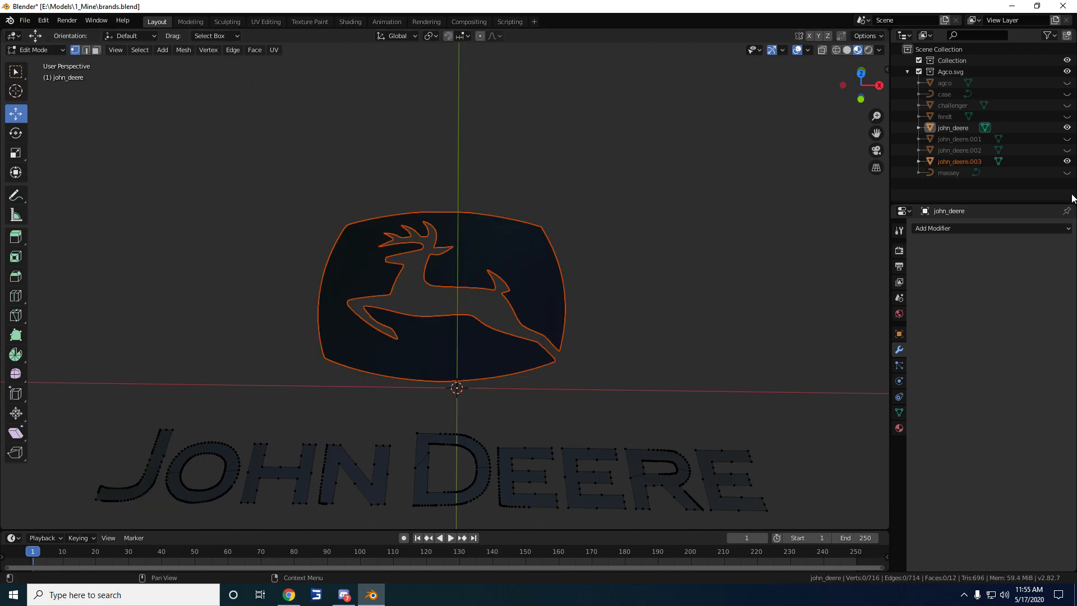
Hide john_deere and toggle the visibility of john_deere.001 and john_deere.002 to compare them with the deer panel john_deere.003
click(1067, 128)
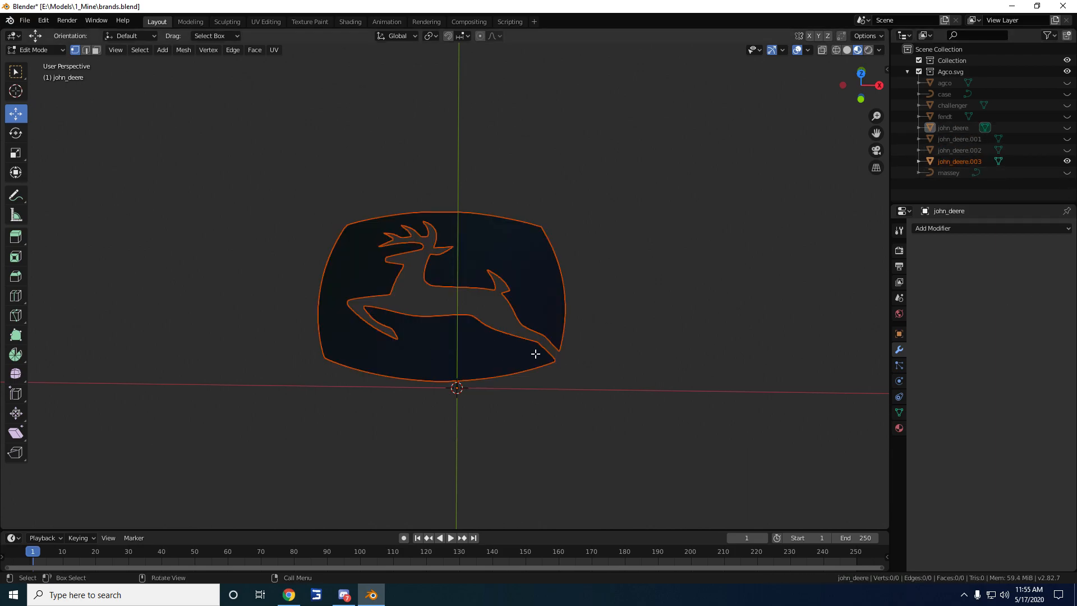
scroll(637, 395, up, 3)
middle_drag(637, 391, 685, 373)
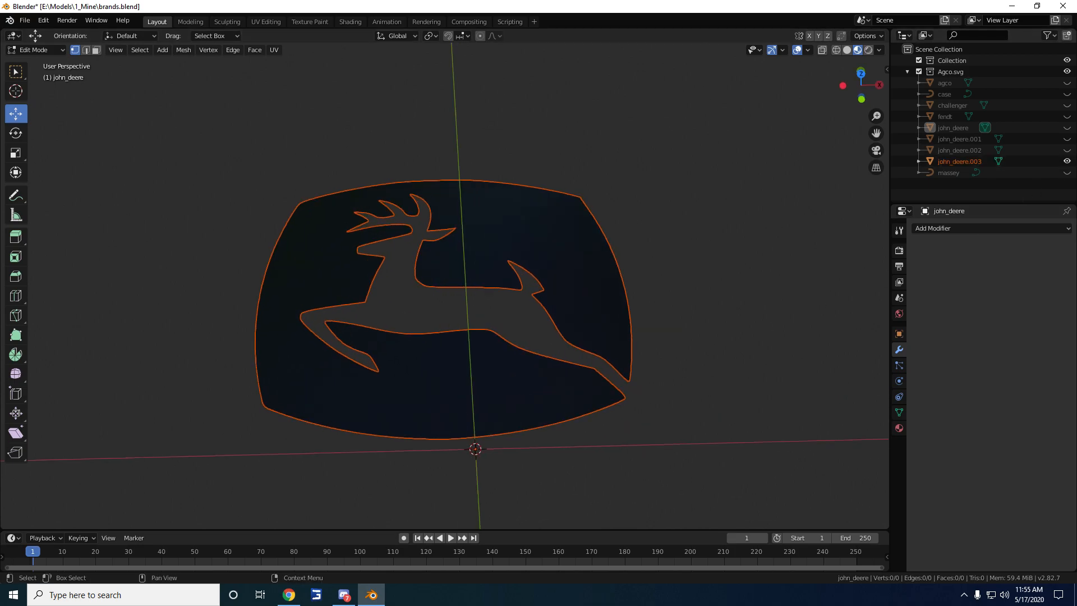
click(1067, 139)
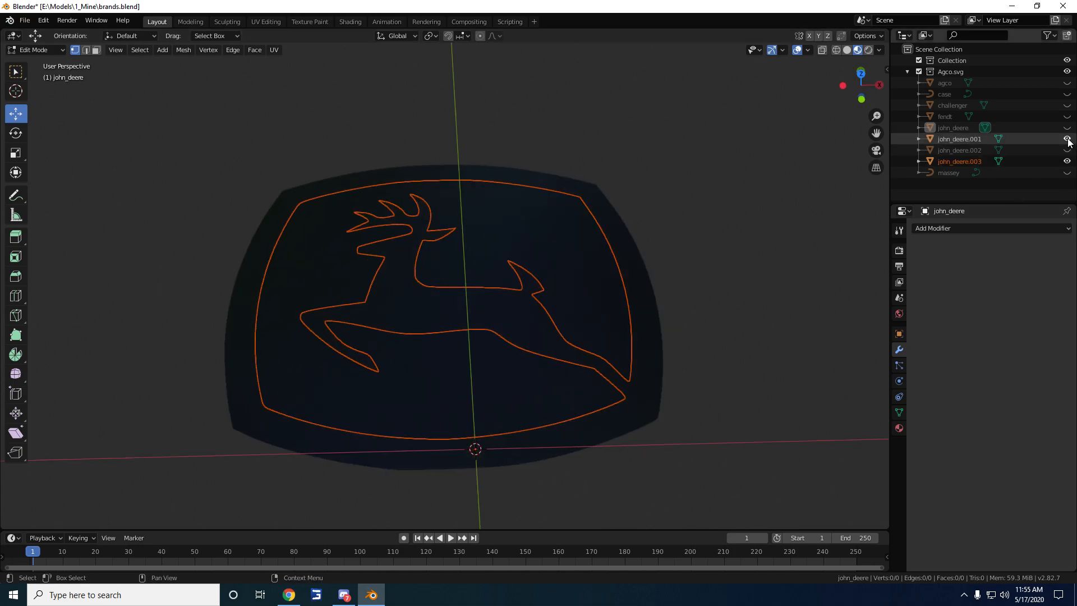
click(1067, 139)
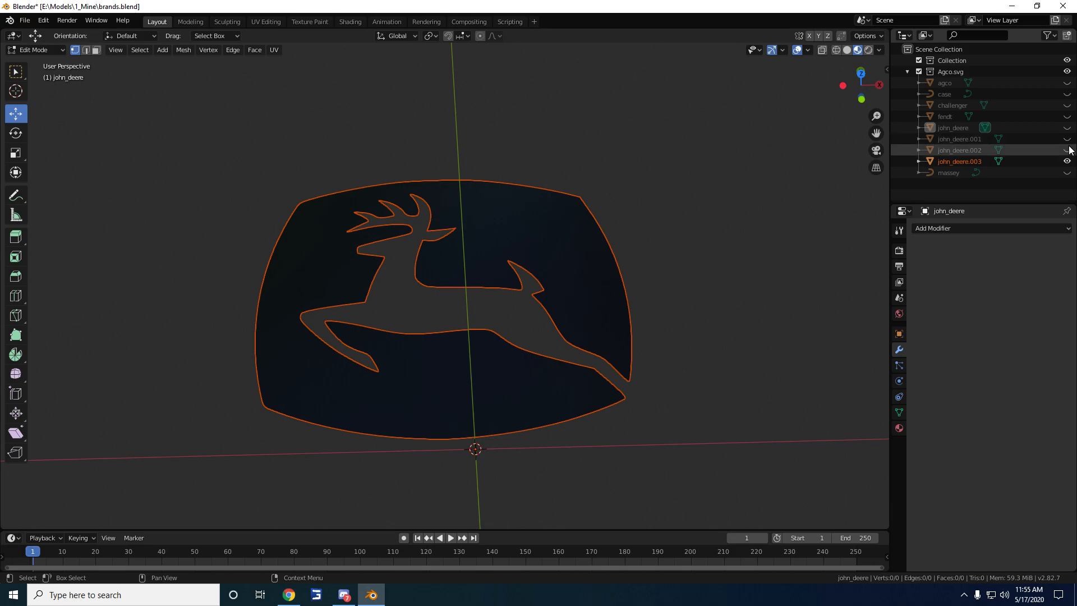
click(1067, 151)
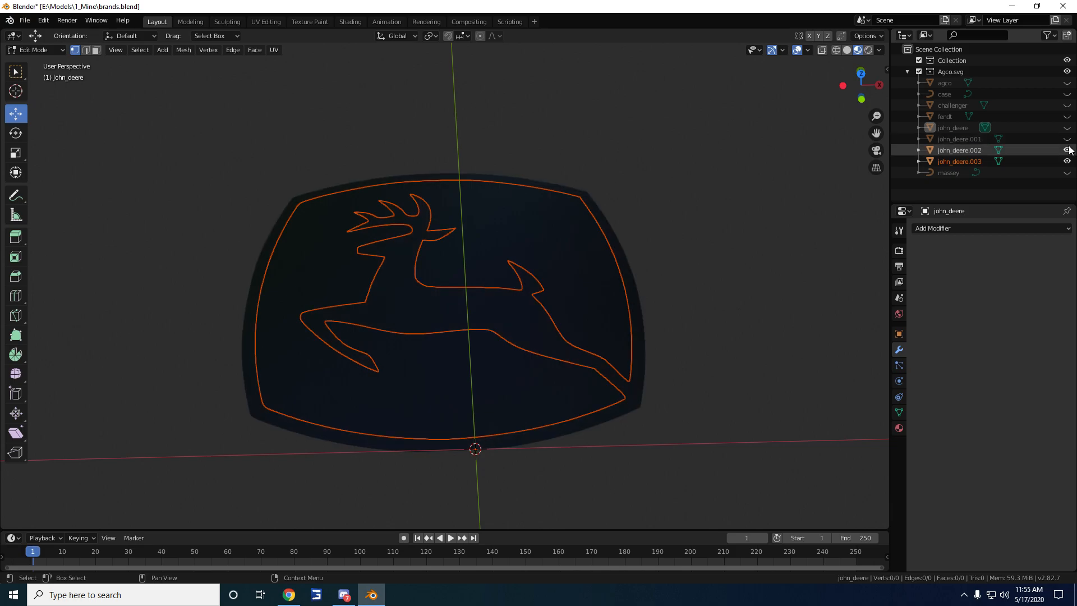
click(1067, 151)
click(1068, 150)
click(1068, 150)
click(1069, 150)
click(1069, 149)
click(1068, 150)
click(956, 150)
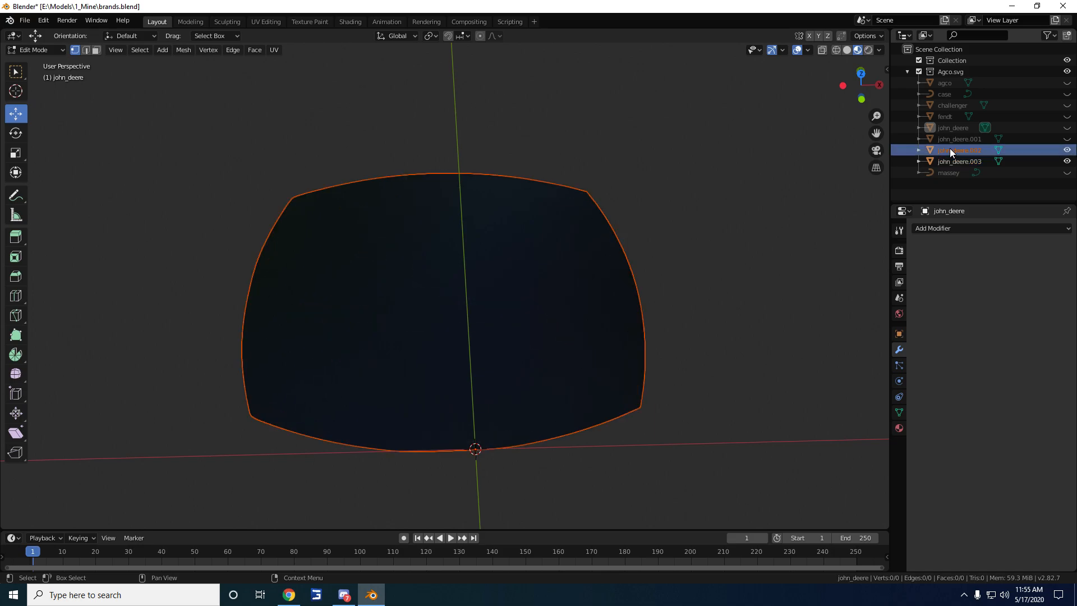
click(1069, 150)
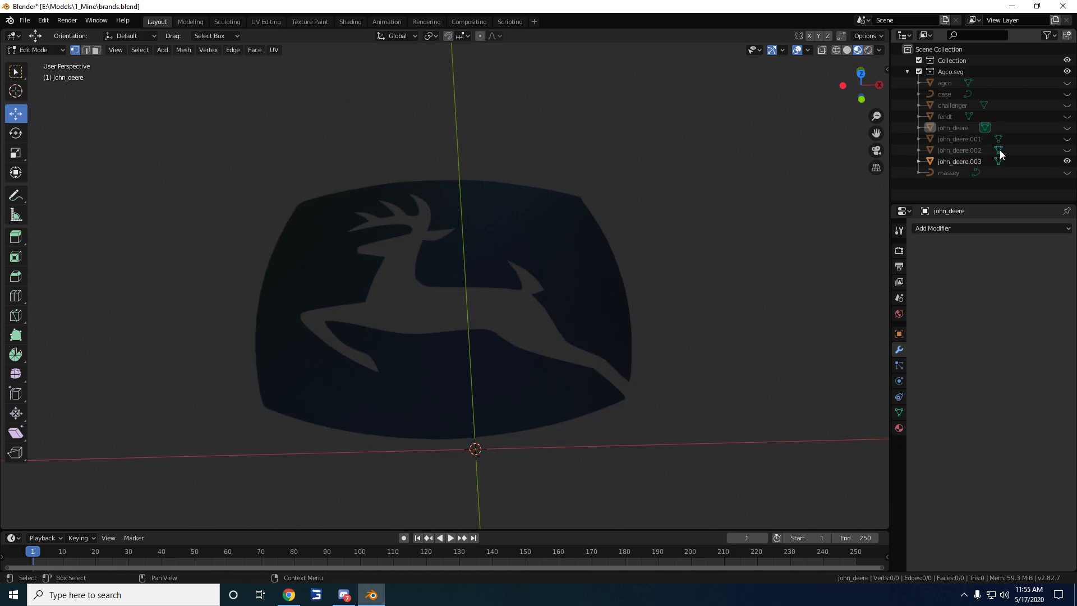
click(1069, 149)
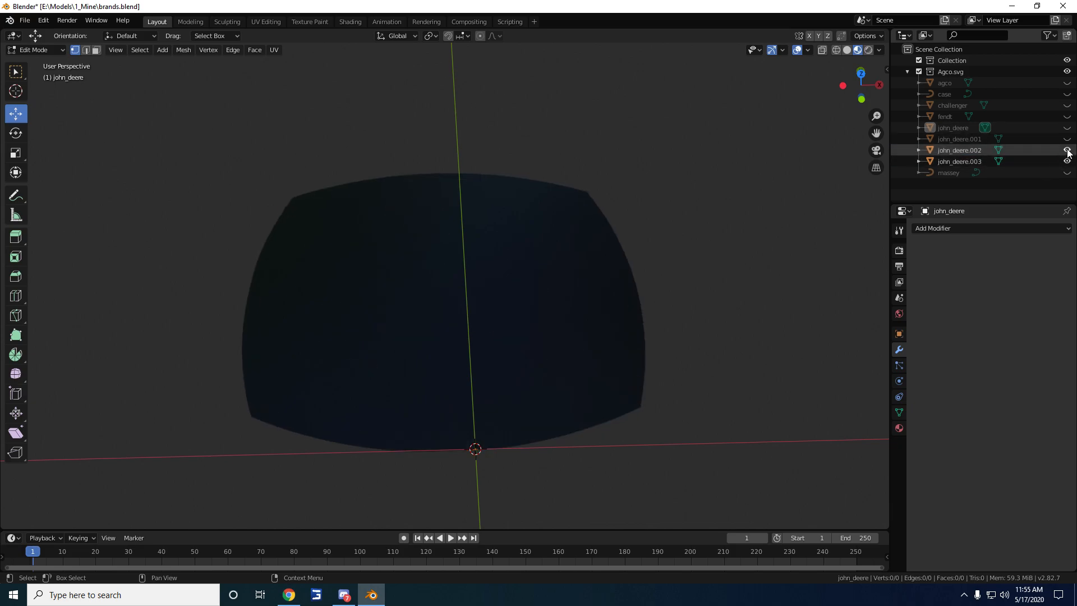
Edit the deer panel john_deere.003 and extrude its whole face about 0.007 m upward along its normal
click(999, 151)
click(998, 151)
click(973, 151)
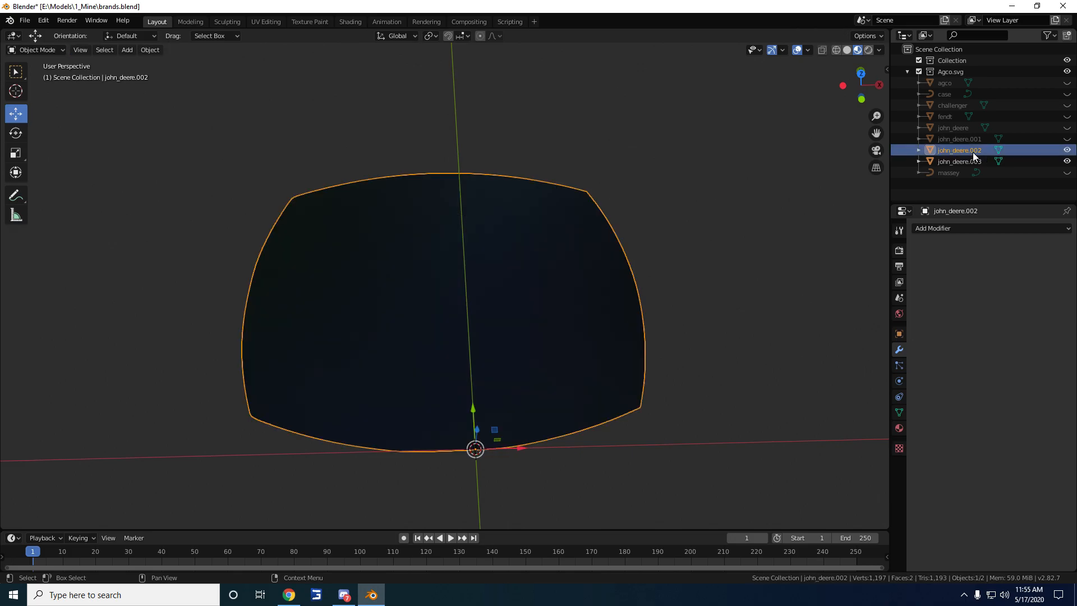
click(982, 162)
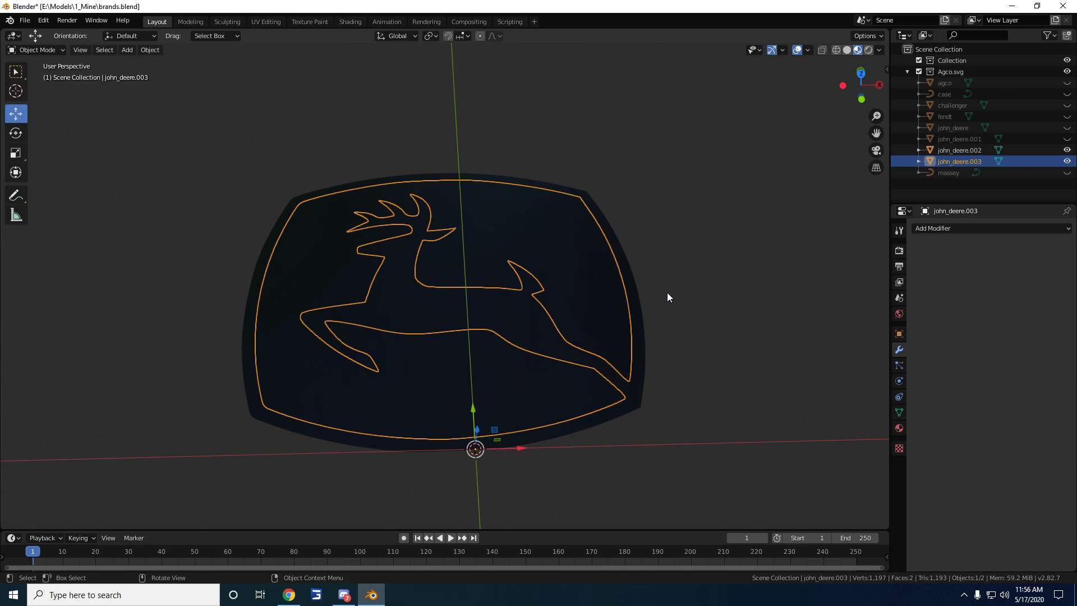
middle_drag(668, 292, 665, 274)
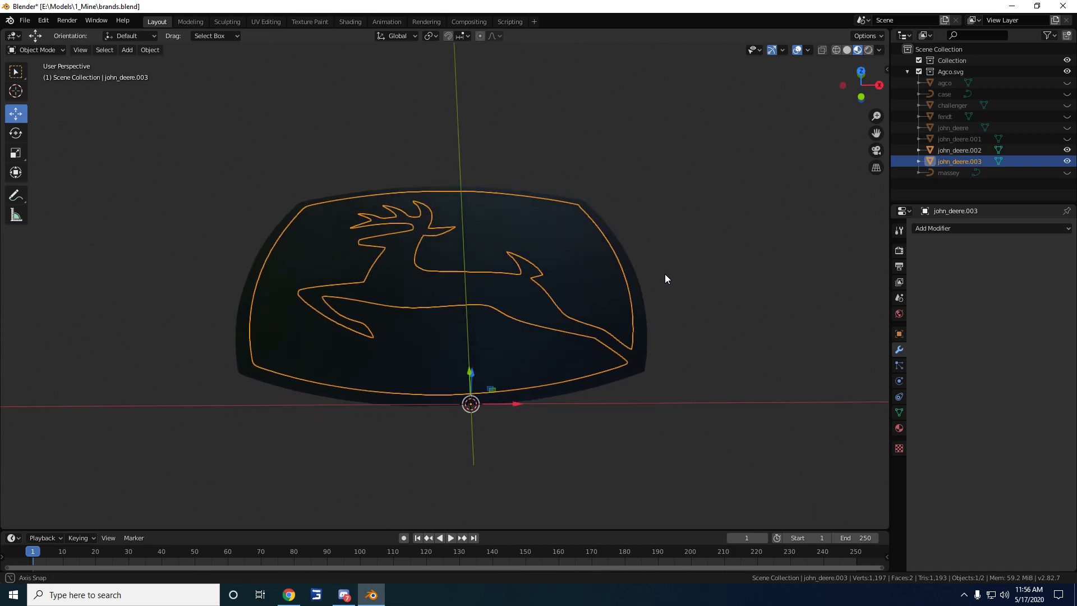
click(998, 163)
key(a)
middle_drag(698, 286, 697, 233)
click(16, 237)
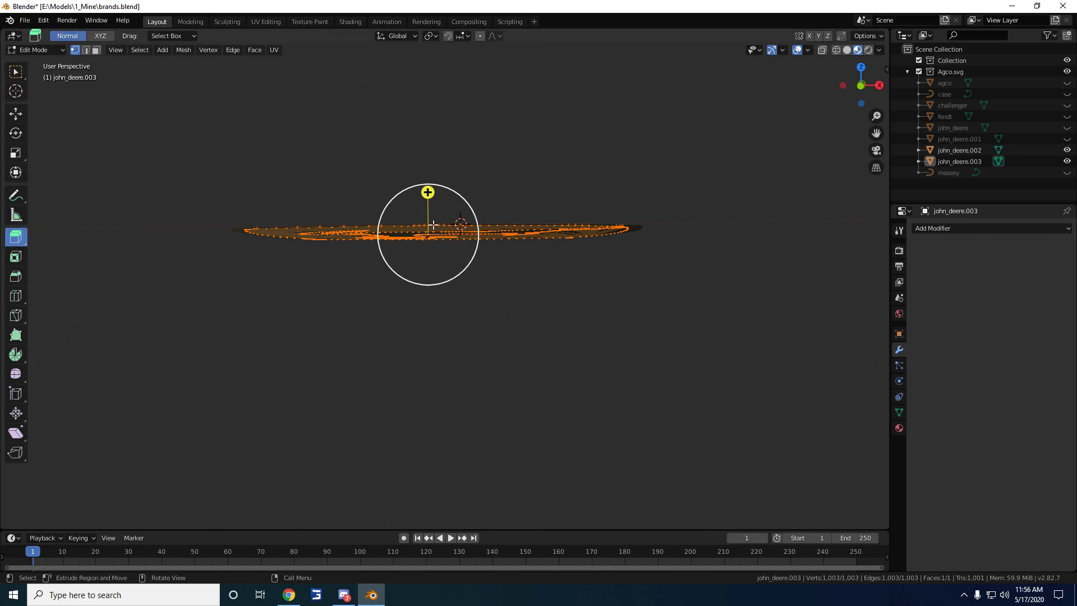
drag(427, 192, 433, 162)
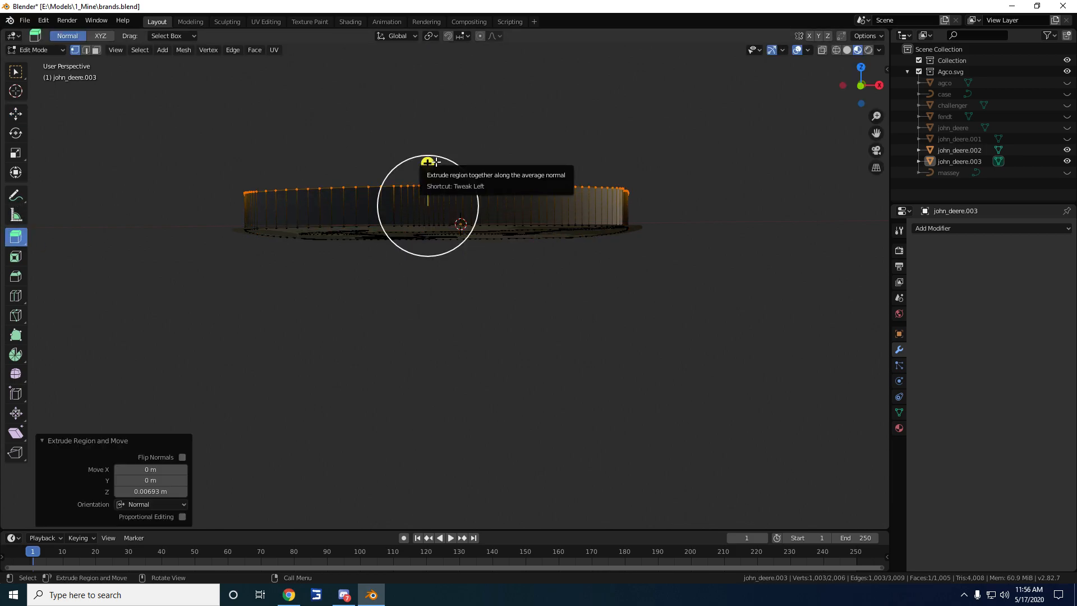
Lower the entire extruded deer panel about 0.0045 m along Z through the badge plate and return to Object Mode
key(a)
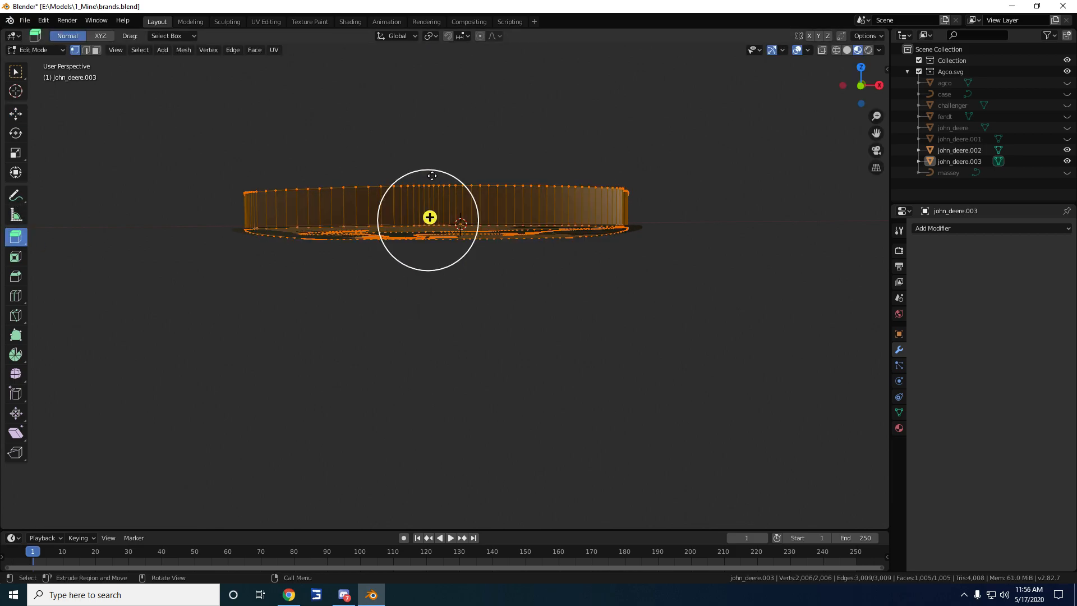
click(16, 113)
drag(427, 188, 437, 289)
middle_drag(438, 289, 235, 339)
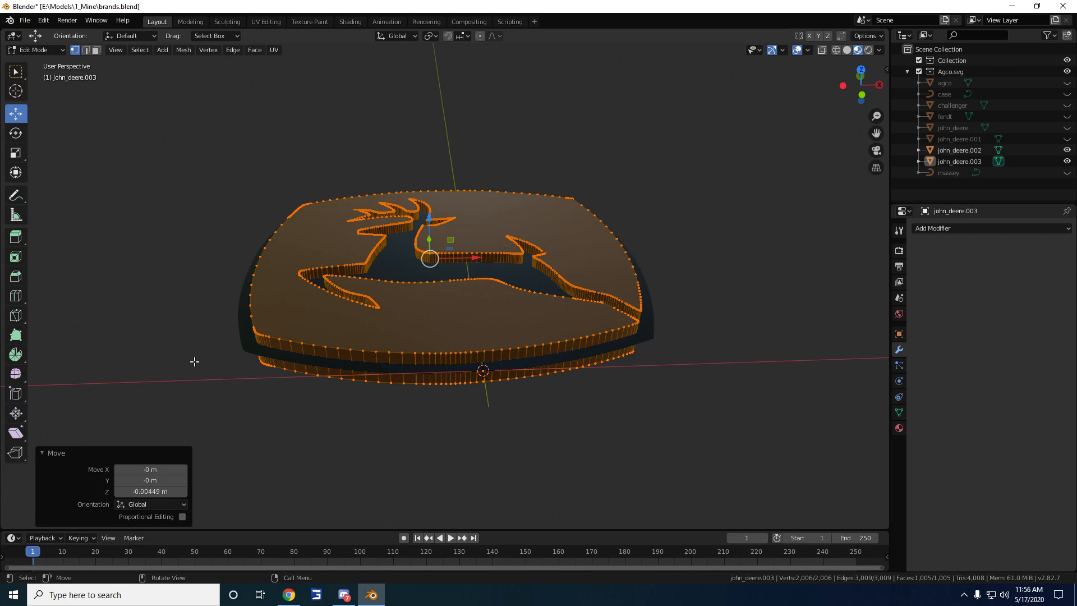
click(999, 162)
Give john_deere.002 a Boolean modifier set to Difference with john_deere.003 as its object, and hide john_deere.003
click(964, 150)
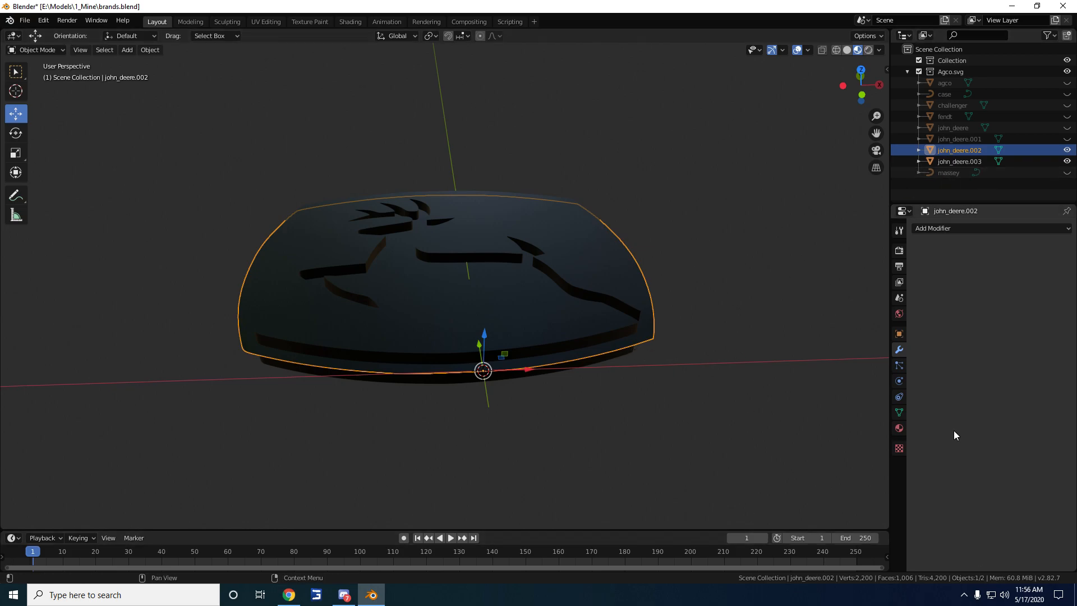
click(937, 232)
click(851, 282)
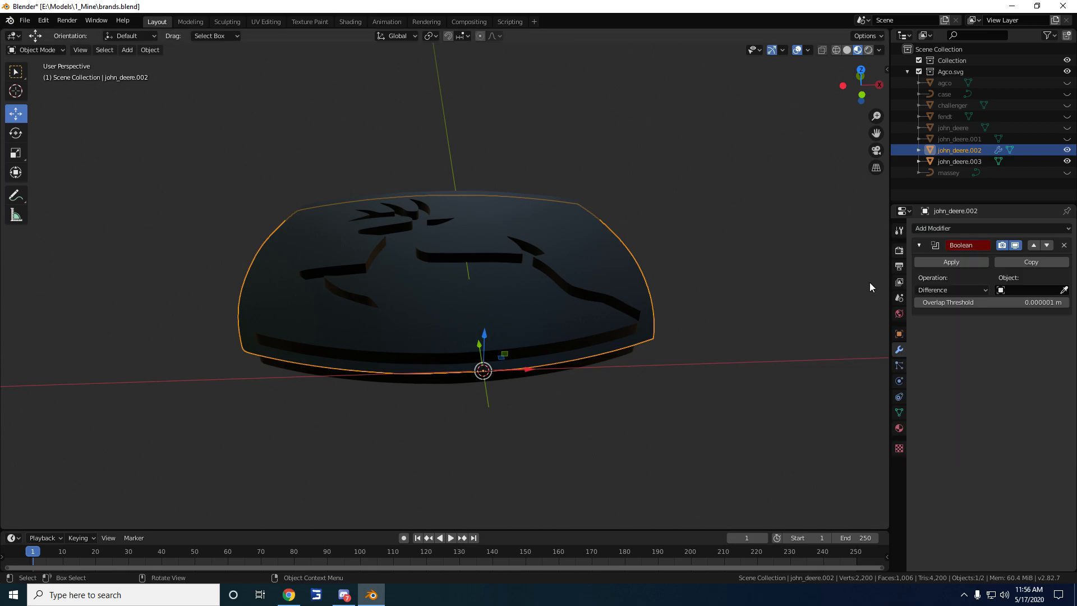
click(1066, 290)
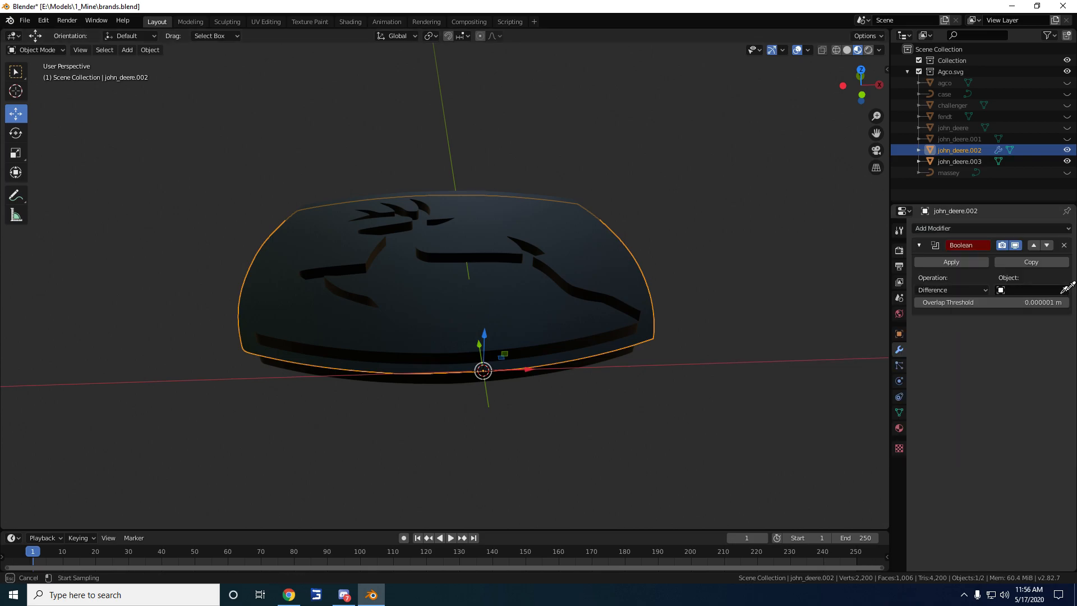
click(608, 269)
middle_drag(607, 270, 610, 332)
click(1067, 161)
middle_drag(703, 323, 730, 313)
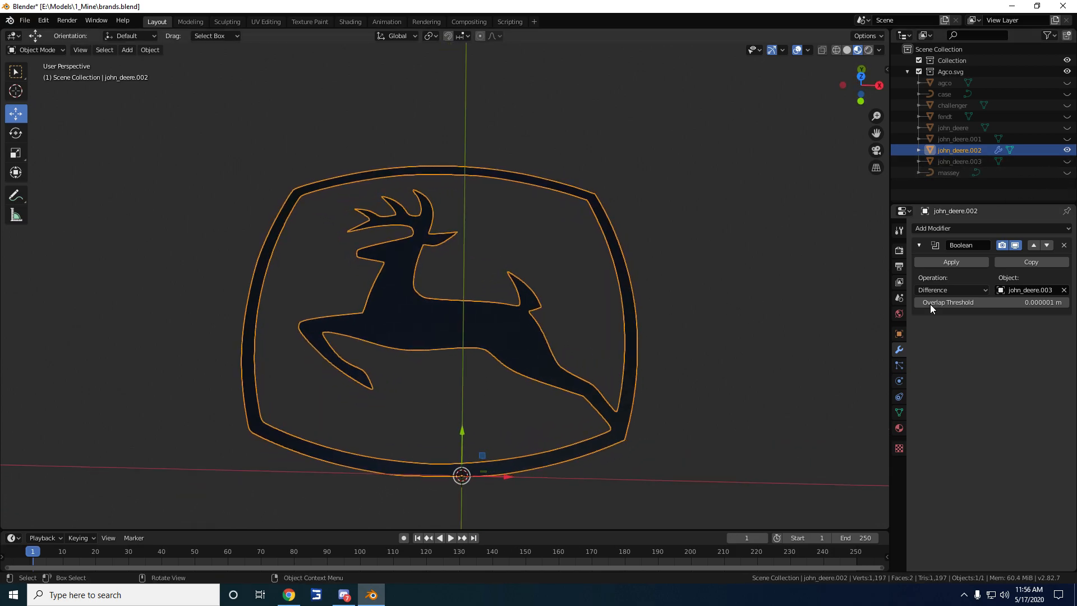
Apply the Boolean modifier on john_deere.002, then unhide the cutter john_deere.003 and delete it
click(976, 262)
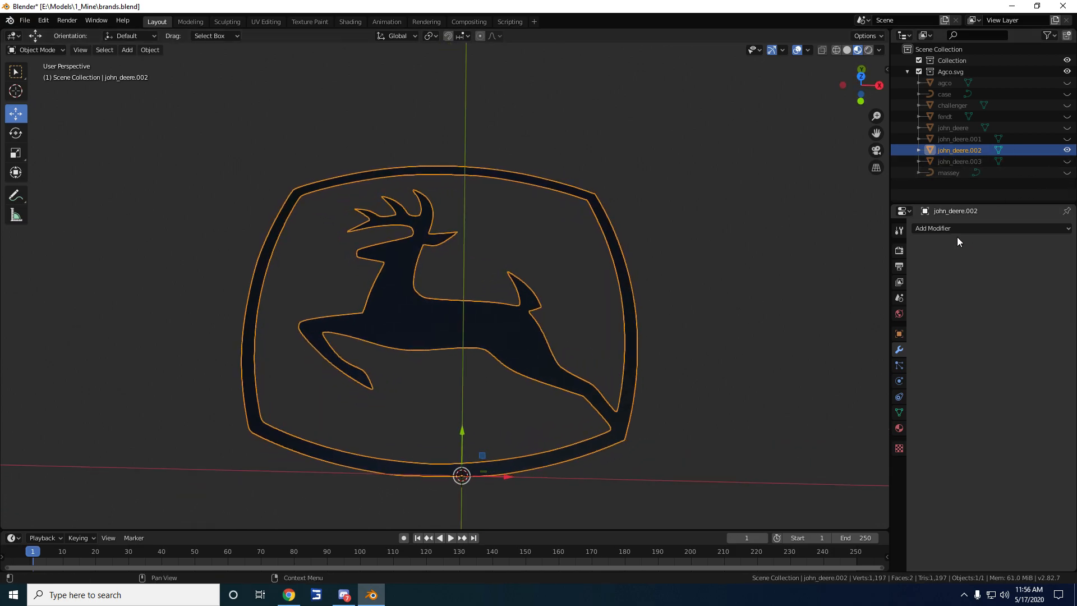
click(1067, 162)
click(952, 162)
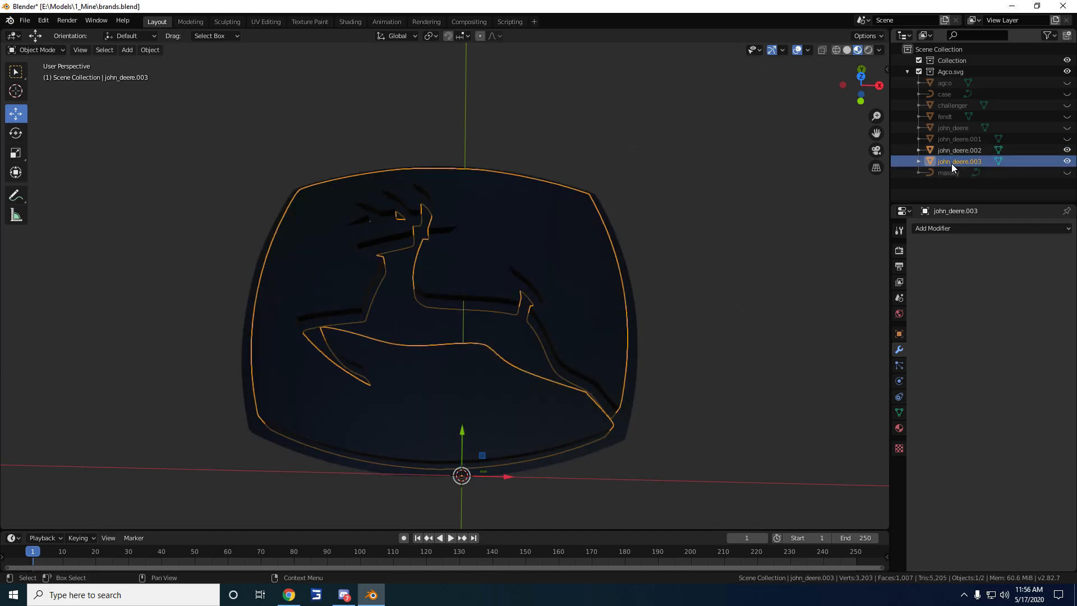
right_click(951, 163)
click(948, 163)
mouse_move(731, 250)
middle_down()
mouse_move(740, 216)
mouse_move(732, 235)
middle_up()
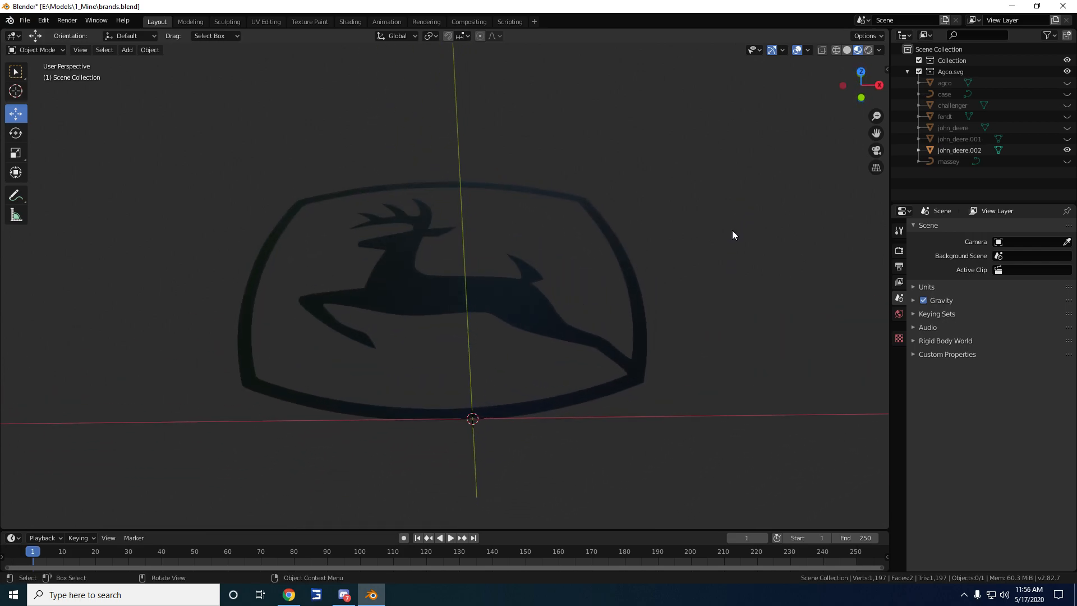
Unhide the badge plate john_deere.001 and check the John Deere reference image in Chrome before returning to Blender
click(1066, 140)
click(1067, 140)
click(1067, 139)
click(287, 597)
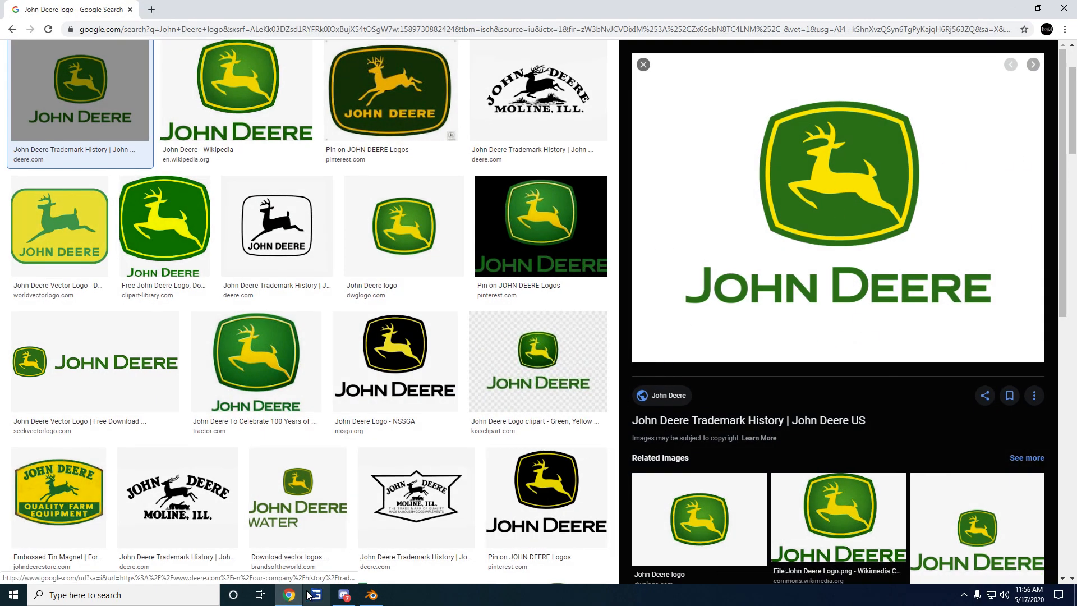
click(289, 595)
Replace the SVGMat.007 material on the badge plate john_deere.001 with a new material named green
click(959, 150)
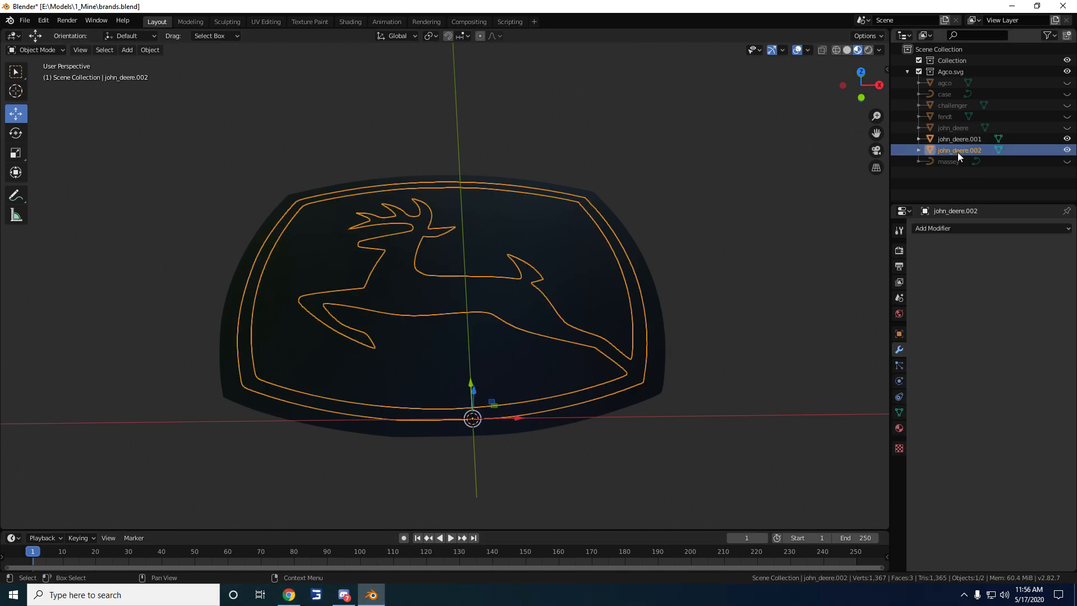
click(959, 140)
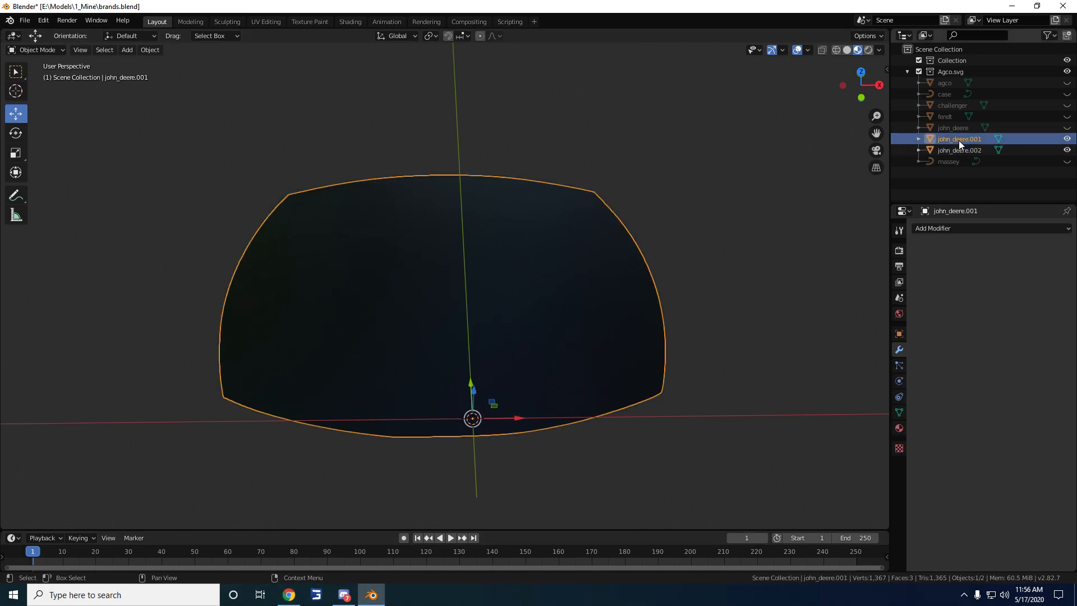
click(900, 429)
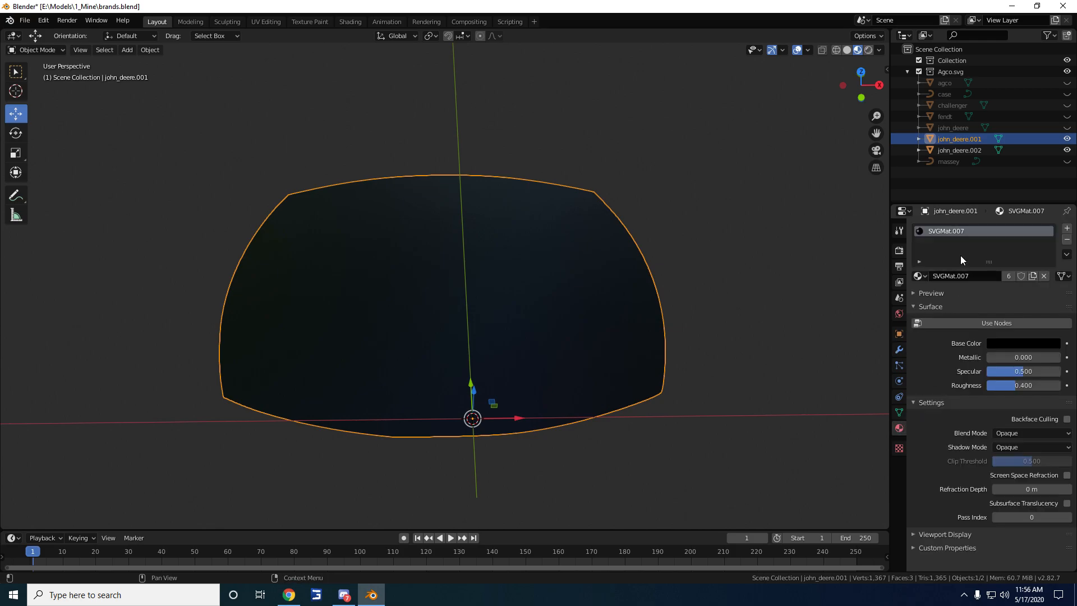
click(1067, 239)
click(918, 276)
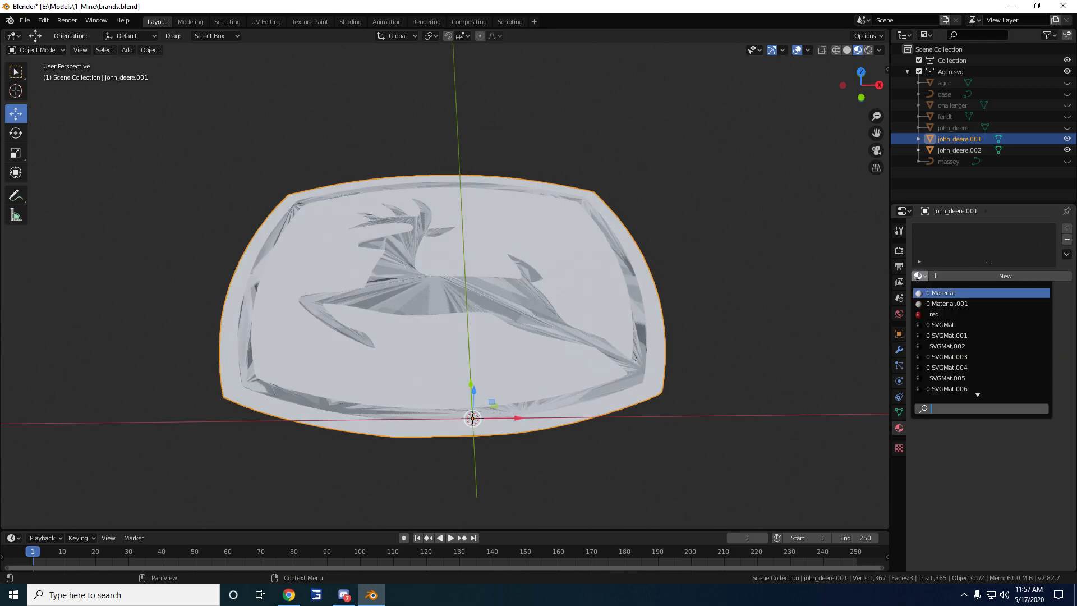
click(957, 275)
double_click(945, 230)
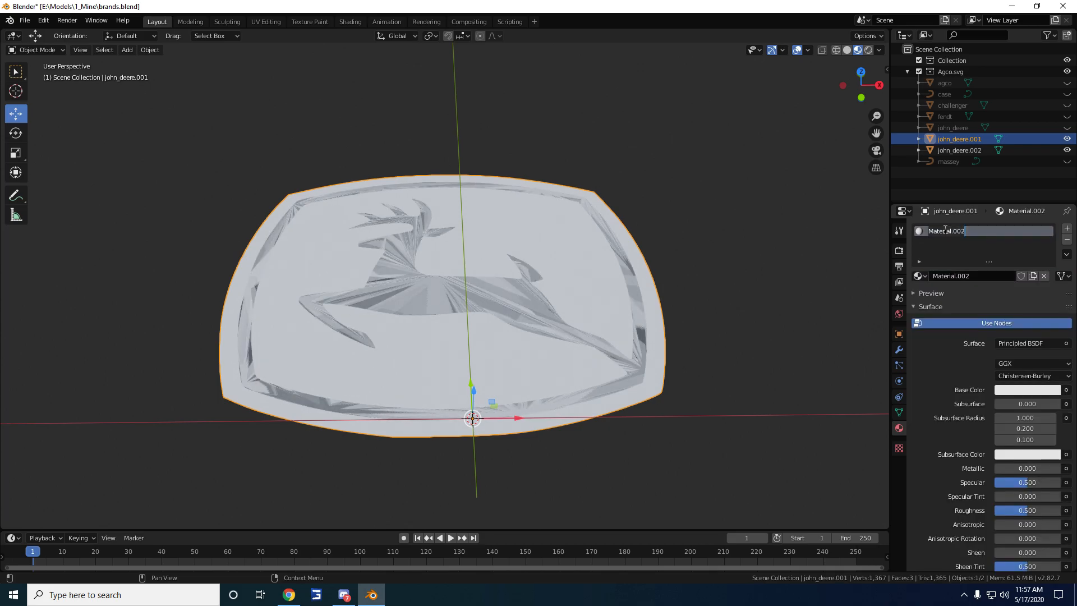
text(green)
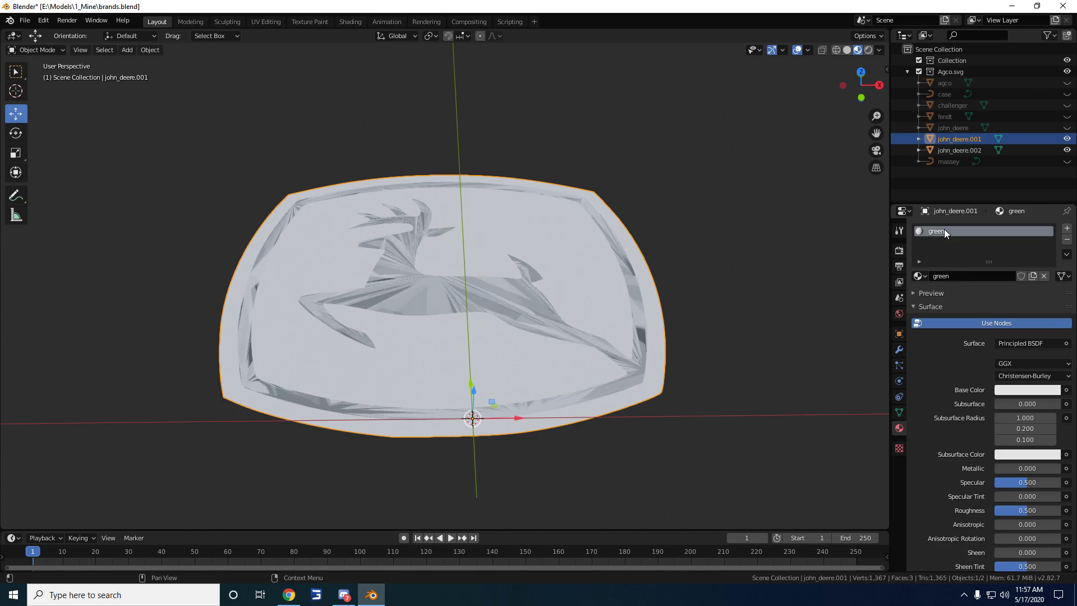
key(Return)
Turn off nodes for the green material and set its base color to a dark green with a hue of about 0.25
click(981, 323)
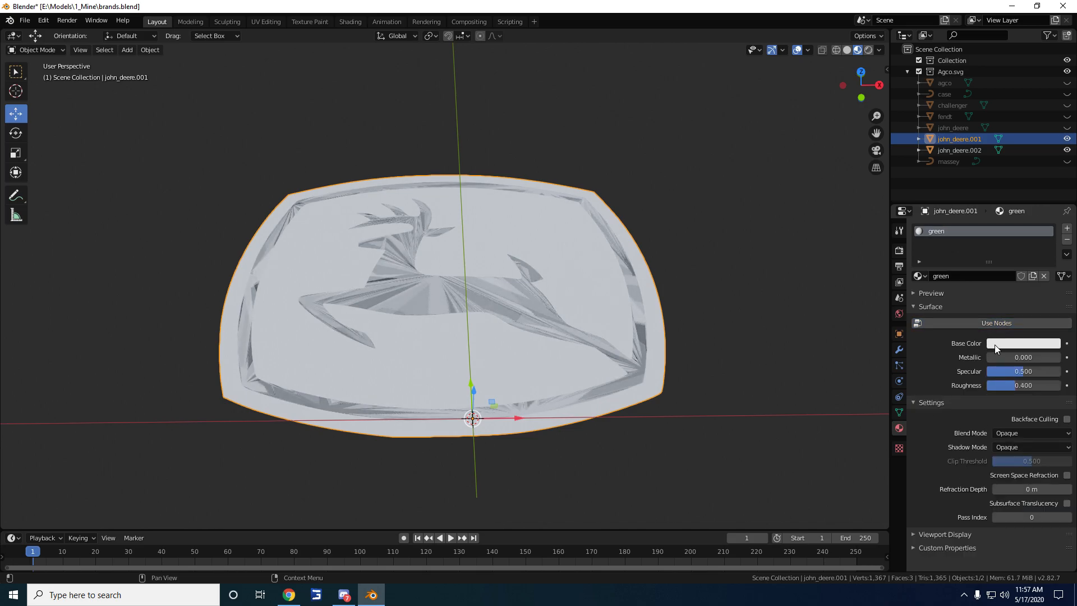
click(994, 343)
drag(999, 224, 965, 223)
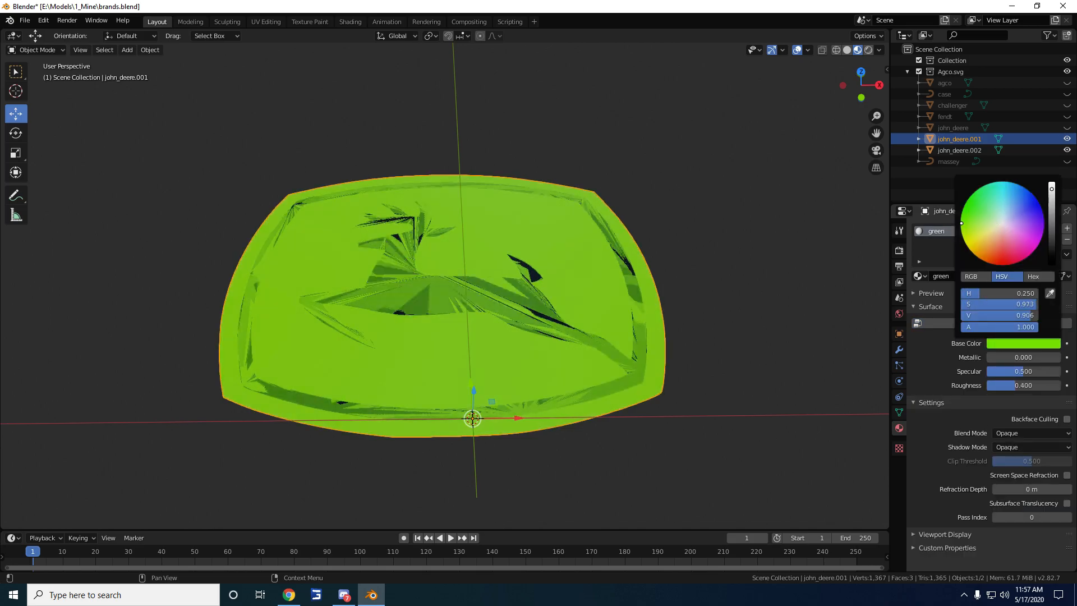
drag(1053, 206, 1053, 234)
click(738, 298)
middle_drag(738, 303, 729, 324)
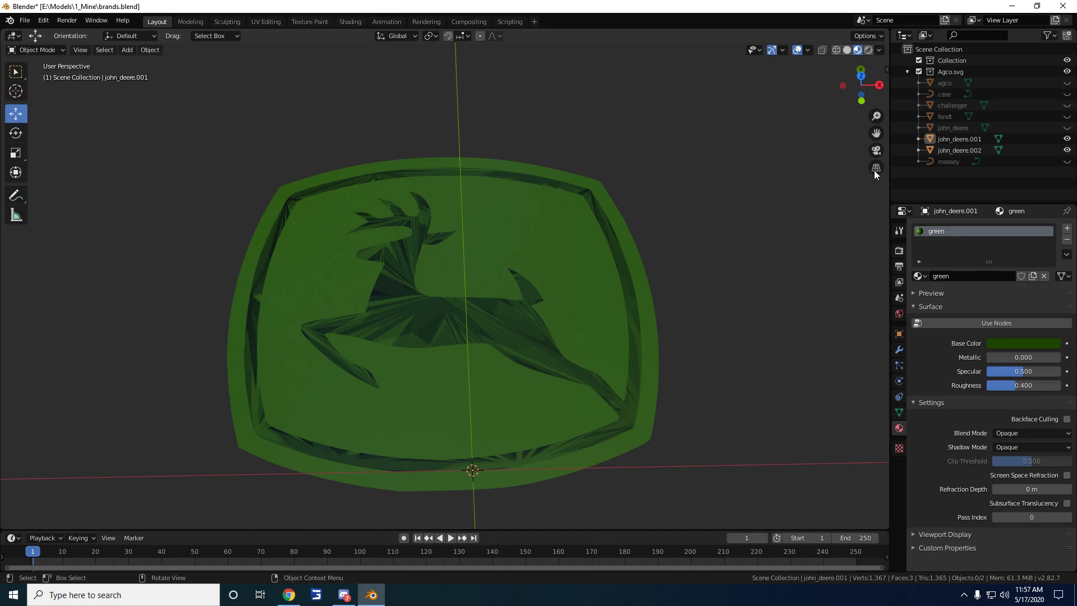
Replace the SVGMat.007 material on the deer and border mesh john_deere.002 with a new material named yellow
click(959, 149)
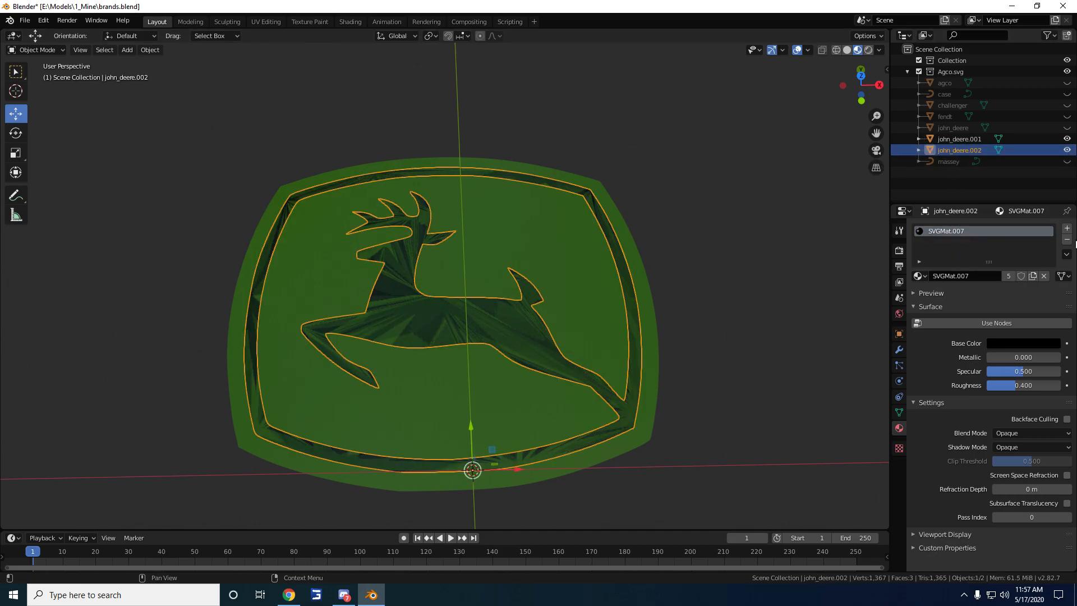
click(1068, 239)
click(919, 276)
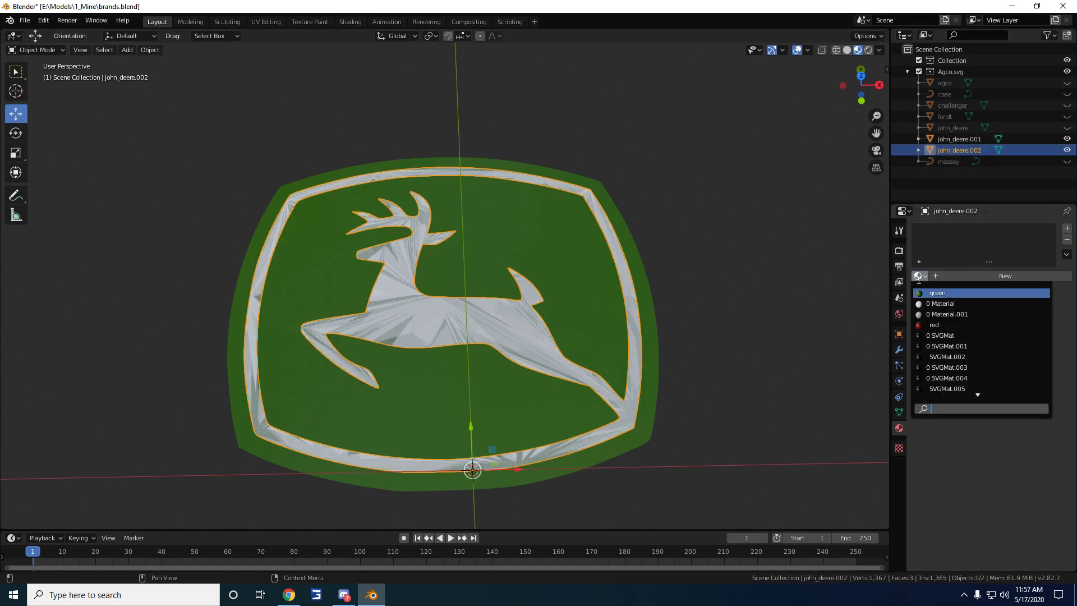
click(947, 275)
double_click(948, 231)
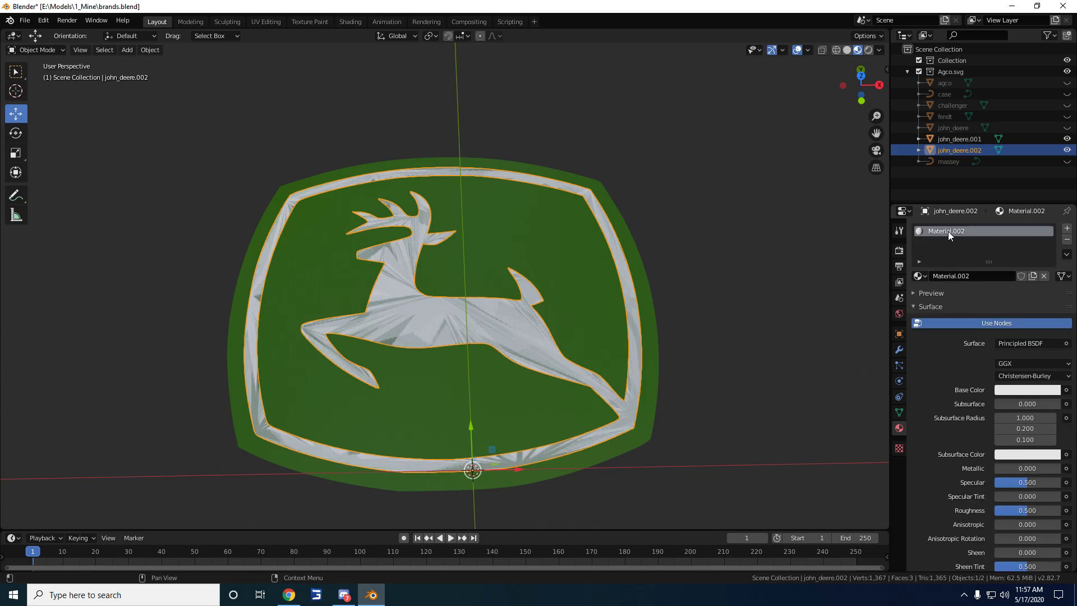
text(yellow)
key(Return)
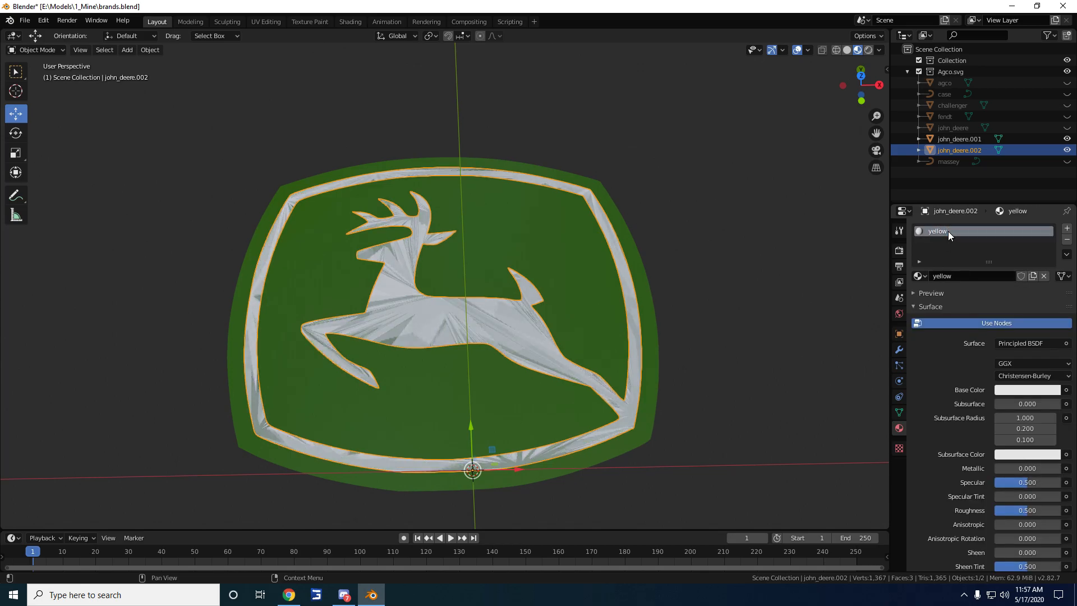
Turn off nodes for the yellow material and set its base color to golden yellow, about hue 0.12 and saturation 0.83
click(989, 322)
click(1004, 344)
mouse_move(988, 224)
mouse_down()
mouse_move(1006, 228)
mouse_move(979, 248)
mouse_up()
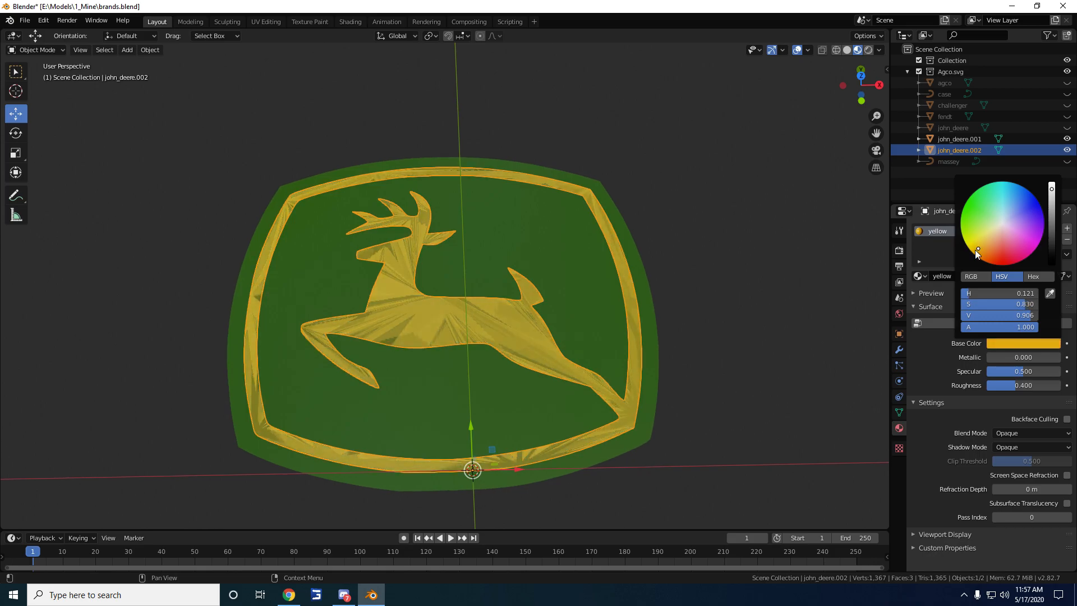
click(740, 319)
mouse_move(740, 324)
middle_down()
mouse_move(741, 296)
mouse_move(741, 325)
mouse_move(743, 314)
middle_up()
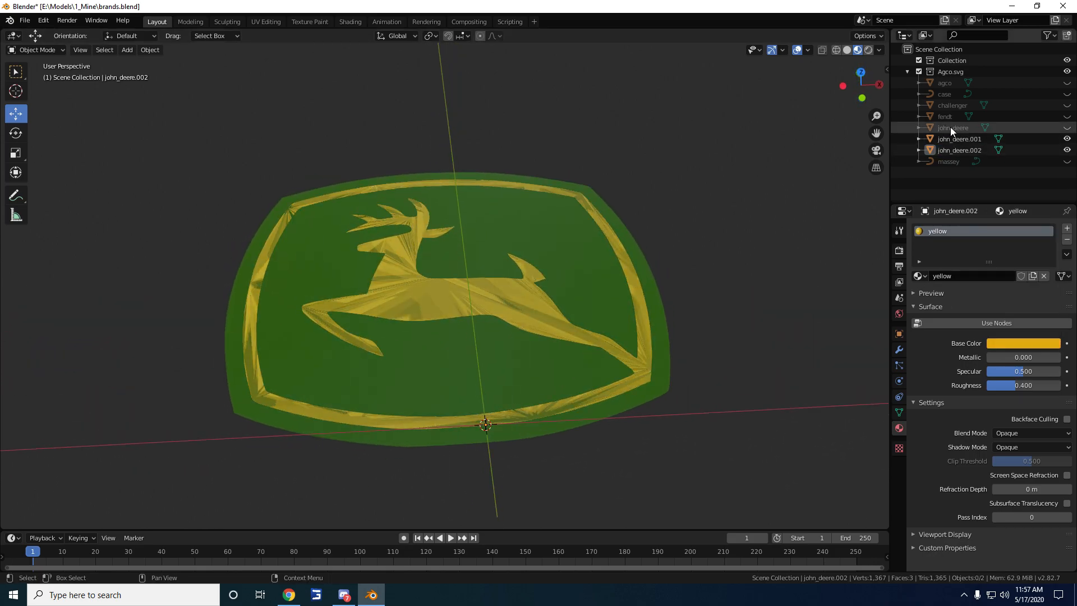
Unhide the john_deere lettering below the badge and select it
click(988, 128)
click(1068, 127)
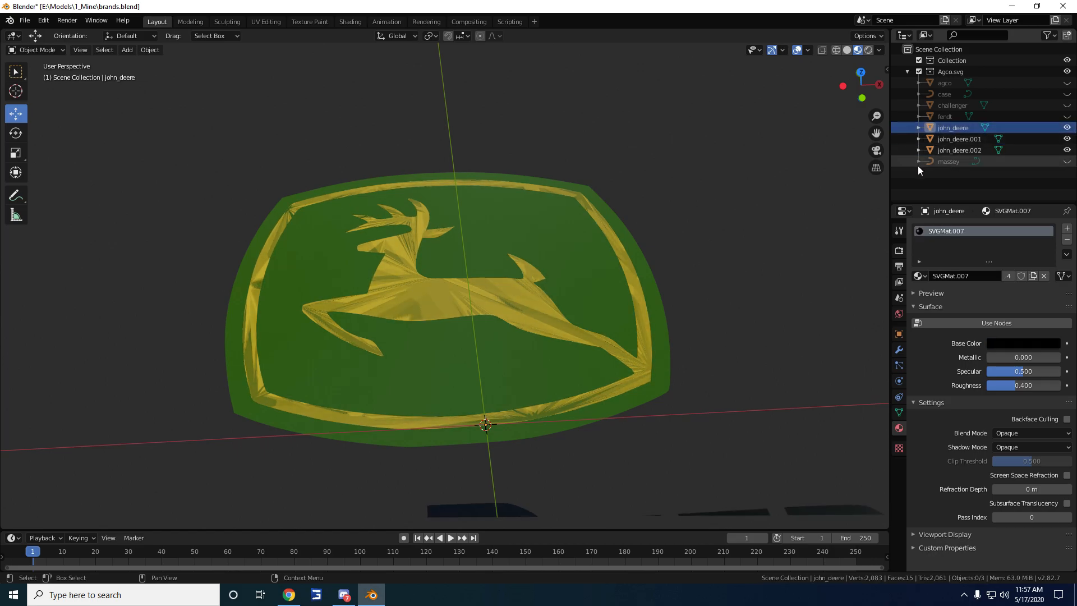
scroll(651, 370, down, 4)
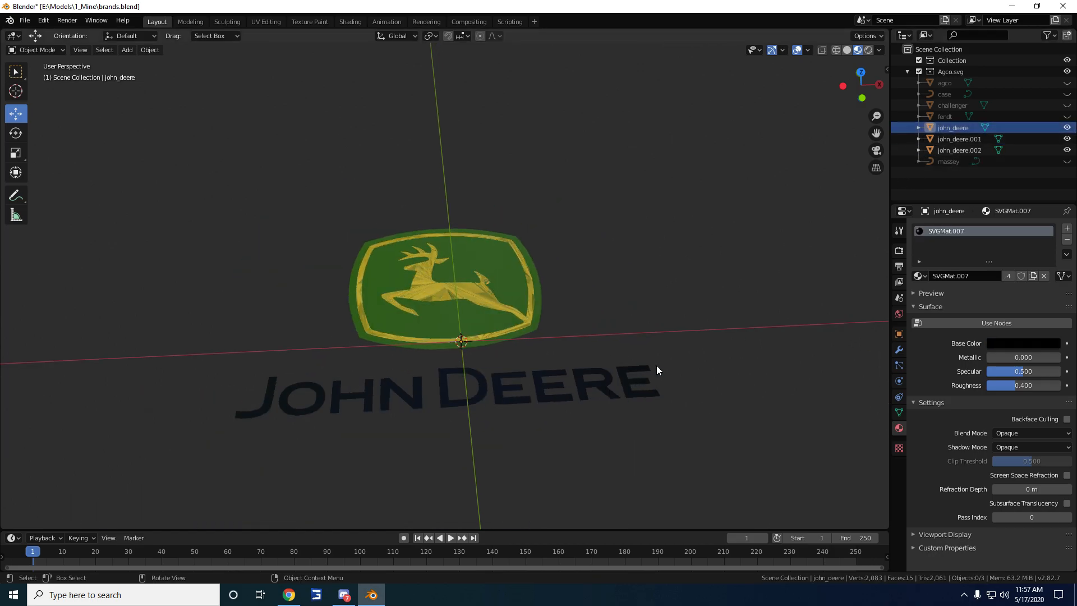
click(948, 129)
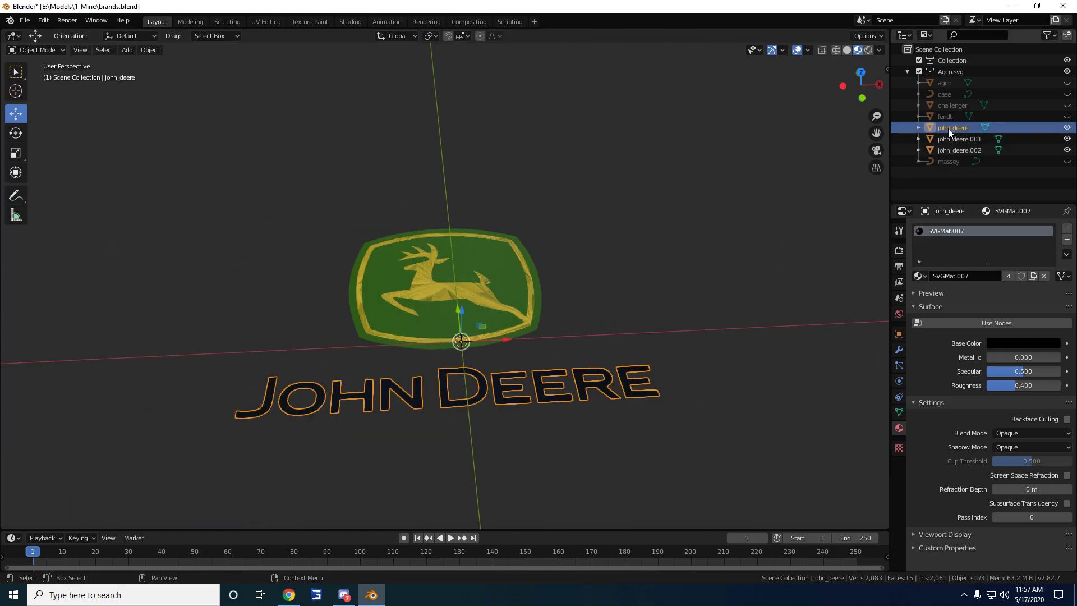
Assign the yellow material to the john_deere lettering and compare it with the reference image in Chrome
click(918, 276)
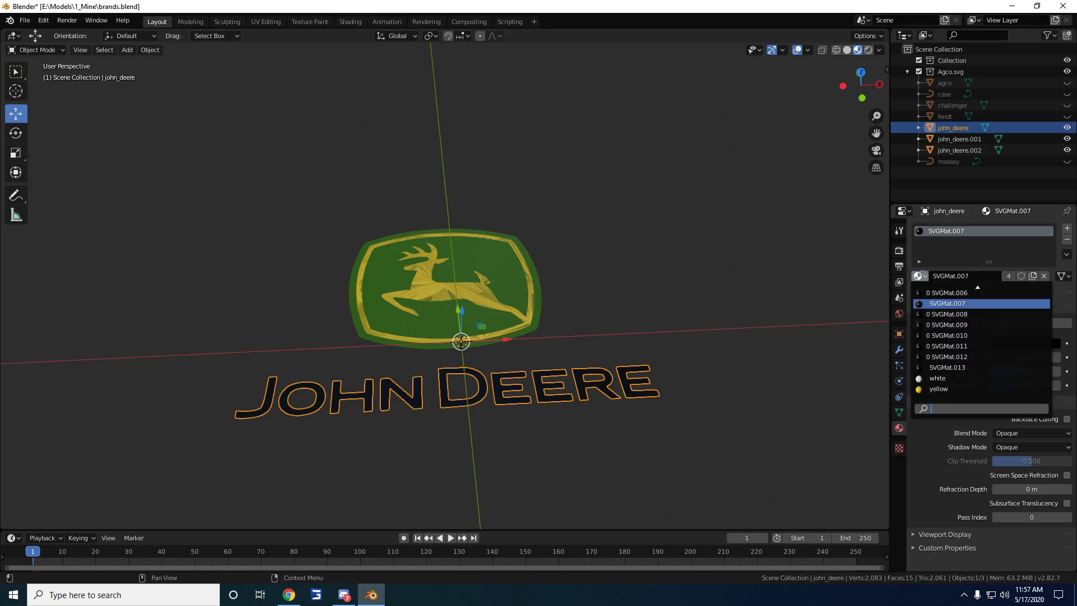
click(937, 389)
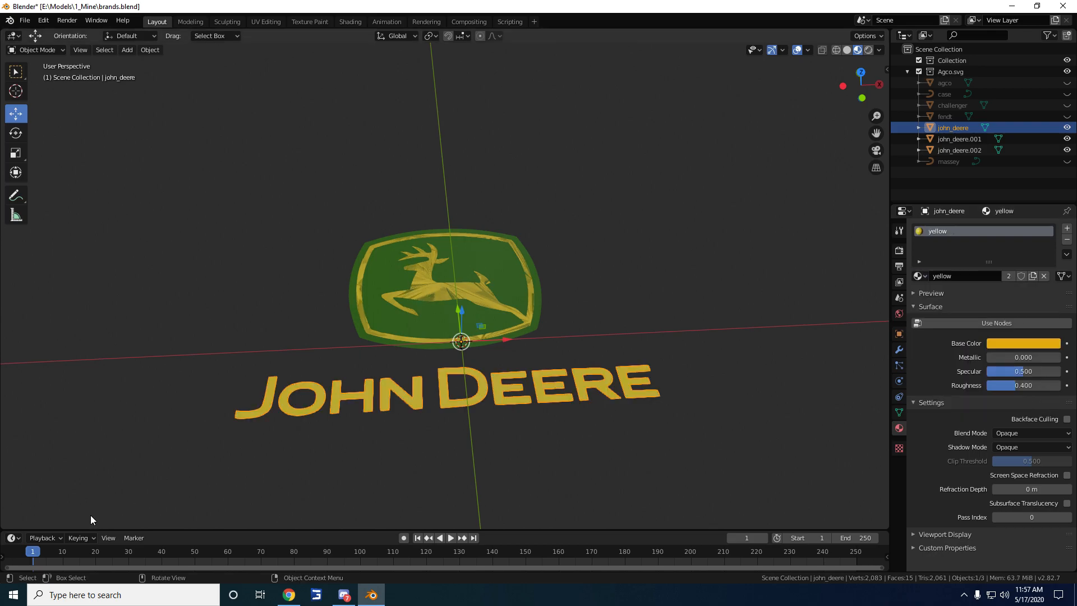
click(285, 599)
click(285, 599)
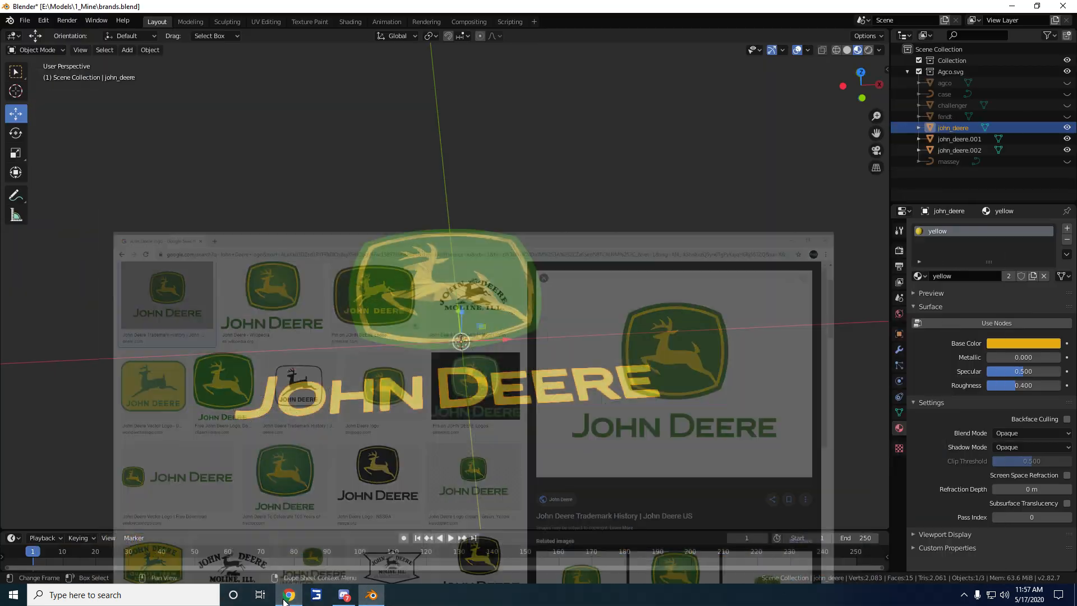
Assign the existing green material to the john_deere lettering and deselect it
click(918, 276)
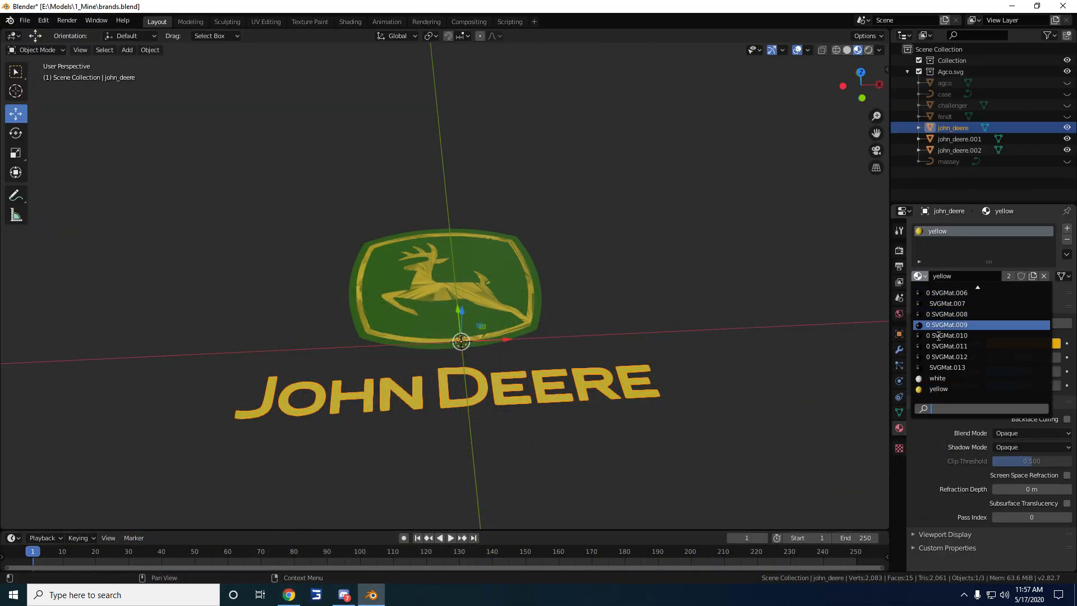
scroll(953, 344, up, 10)
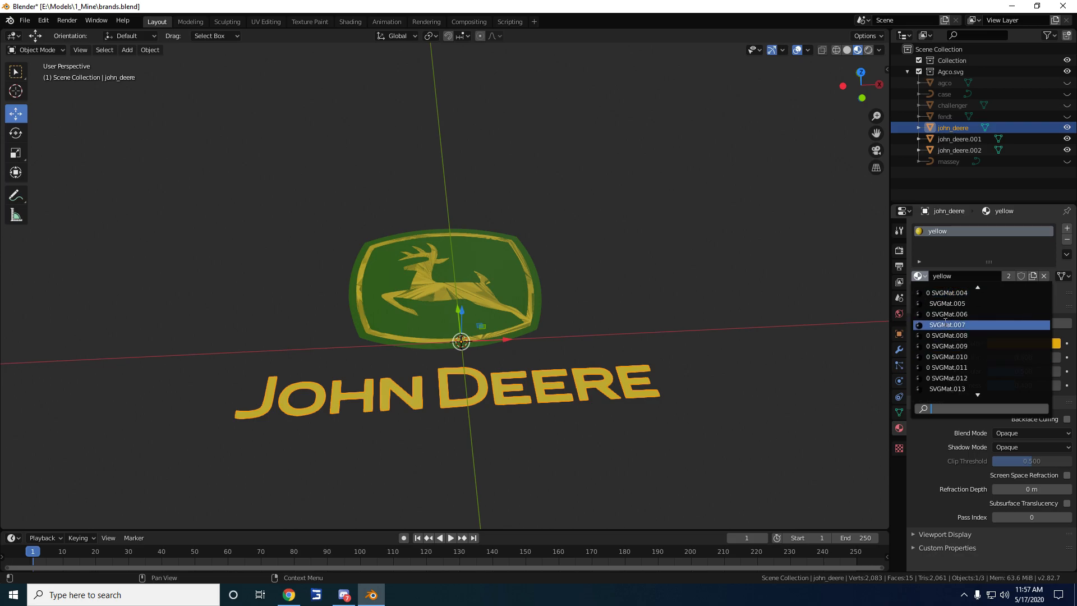
click(949, 292)
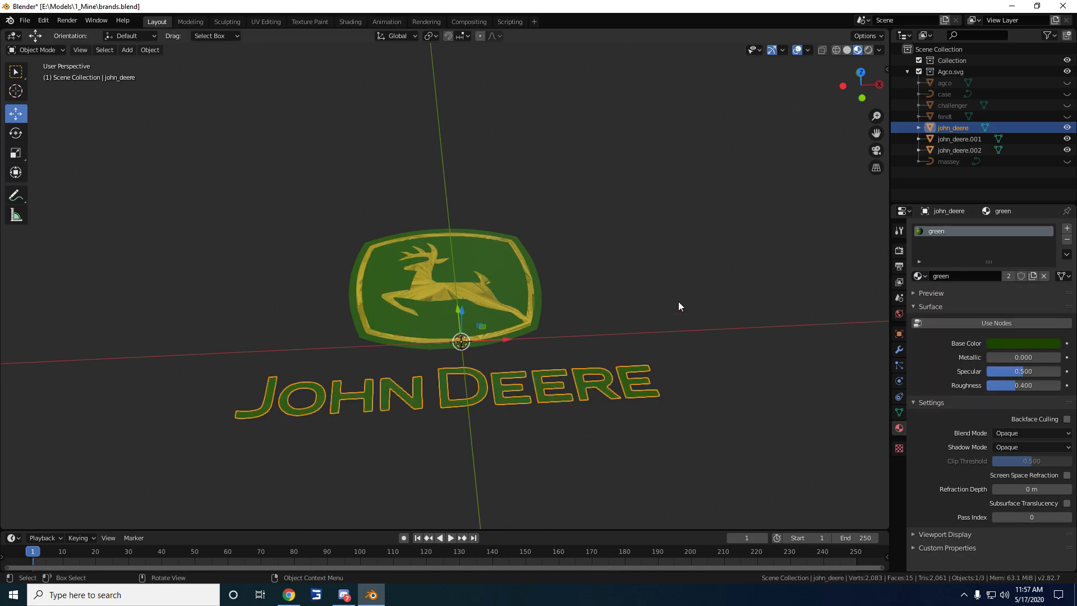
click(603, 267)
middle_drag(602, 268, 598, 300)
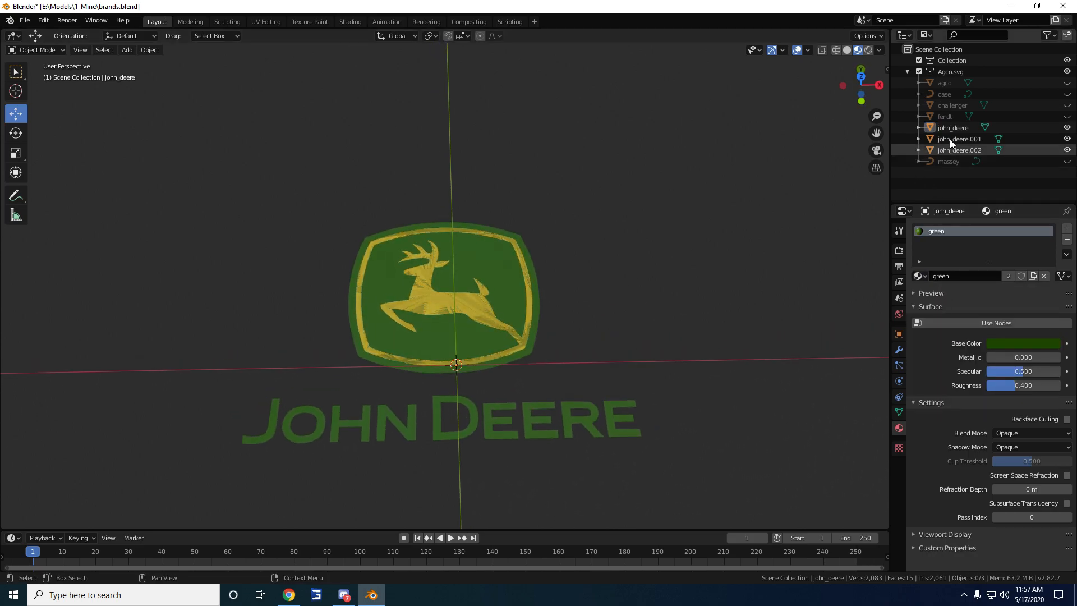
scroll(611, 343, up, 1)
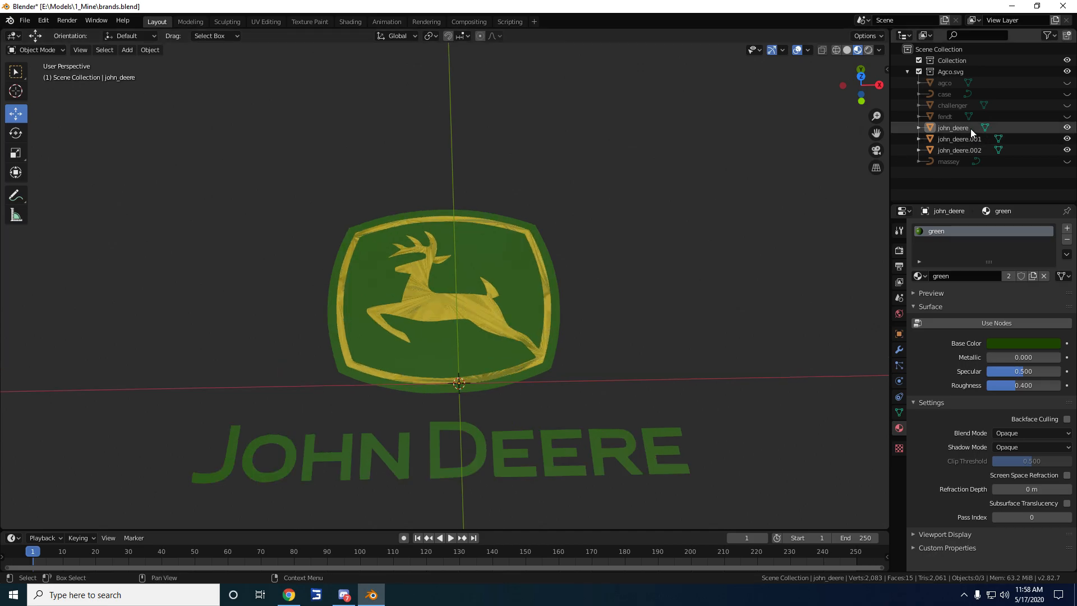
Check each John Deere part, then select john_deere, john_deere.001 and john_deere.002 together with john_deere active
click(952, 127)
click(949, 140)
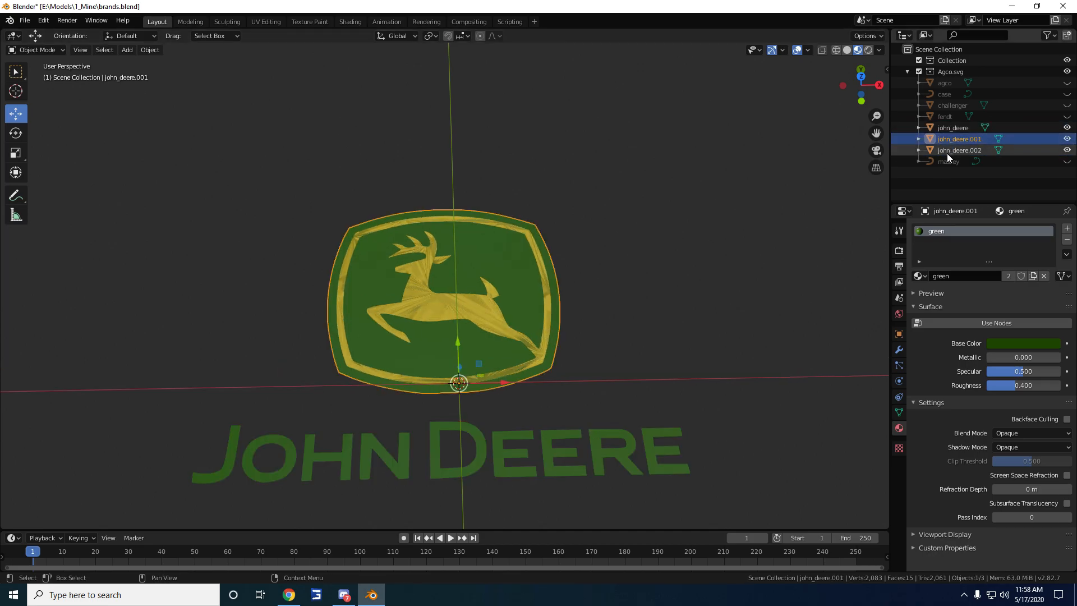
click(948, 152)
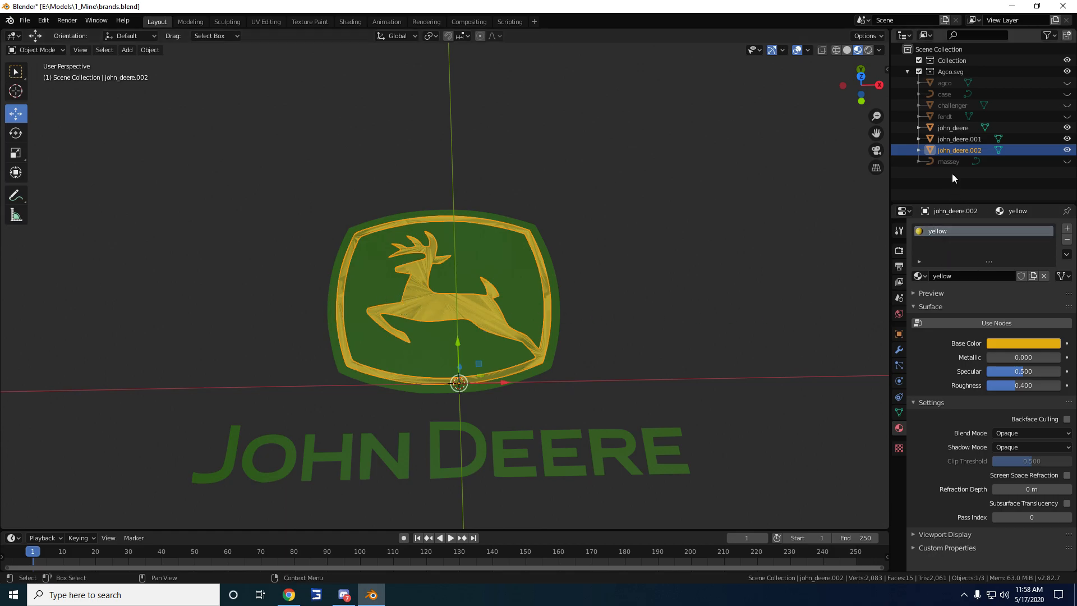
click(948, 128)
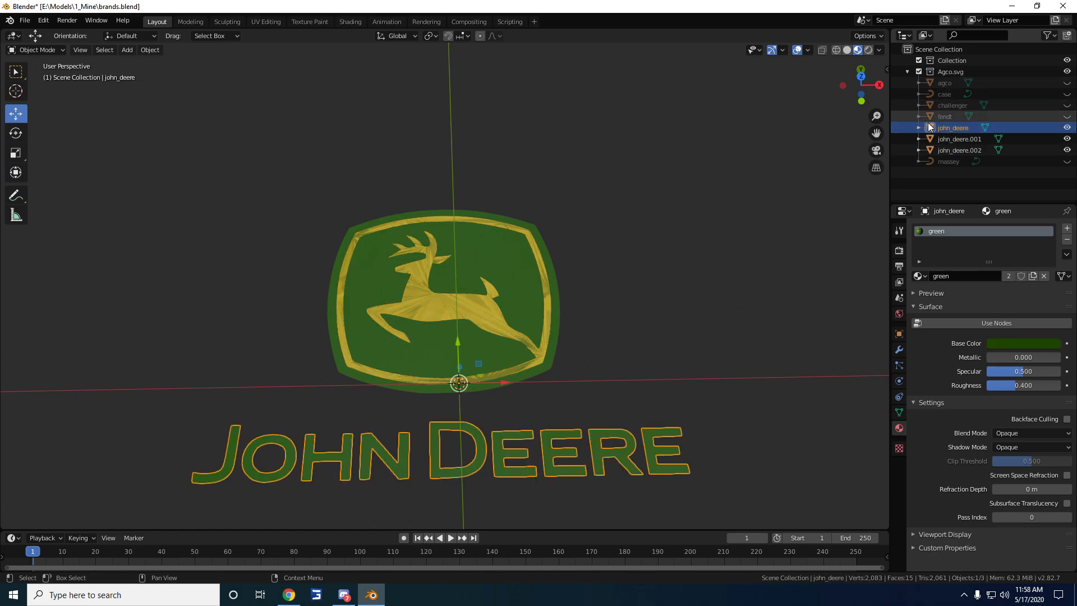
shift+click(952, 149)
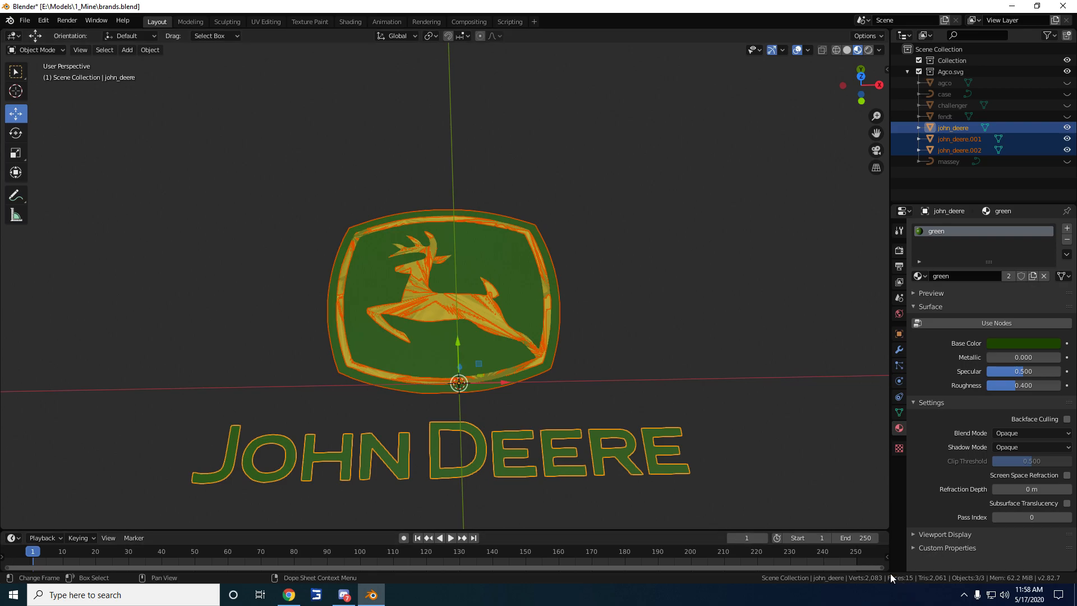
middle_drag(516, 373, 490, 300)
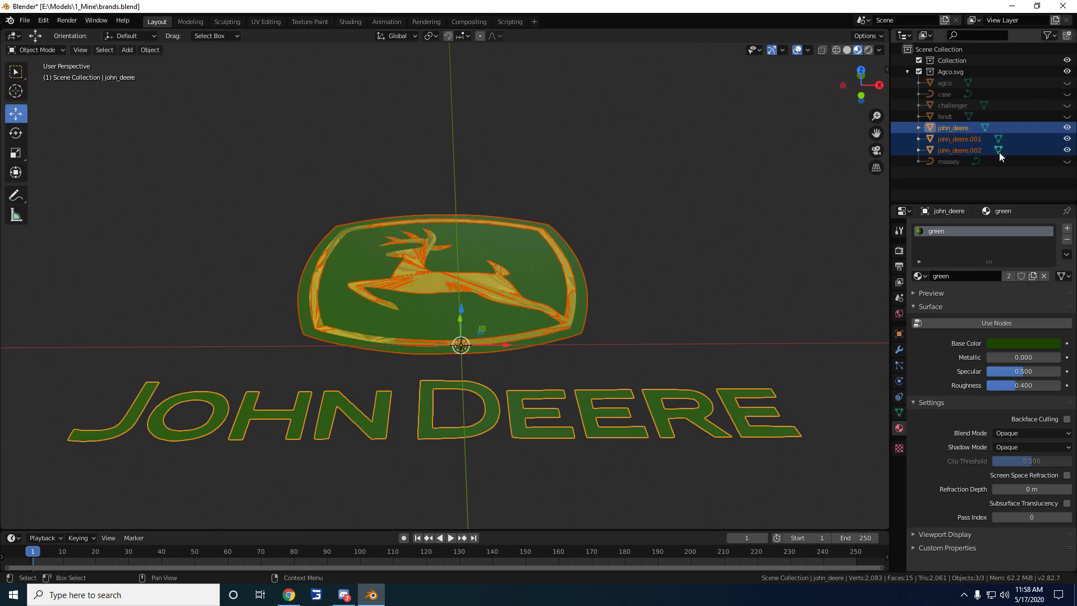
click(999, 151)
scroll(616, 300, up, 2)
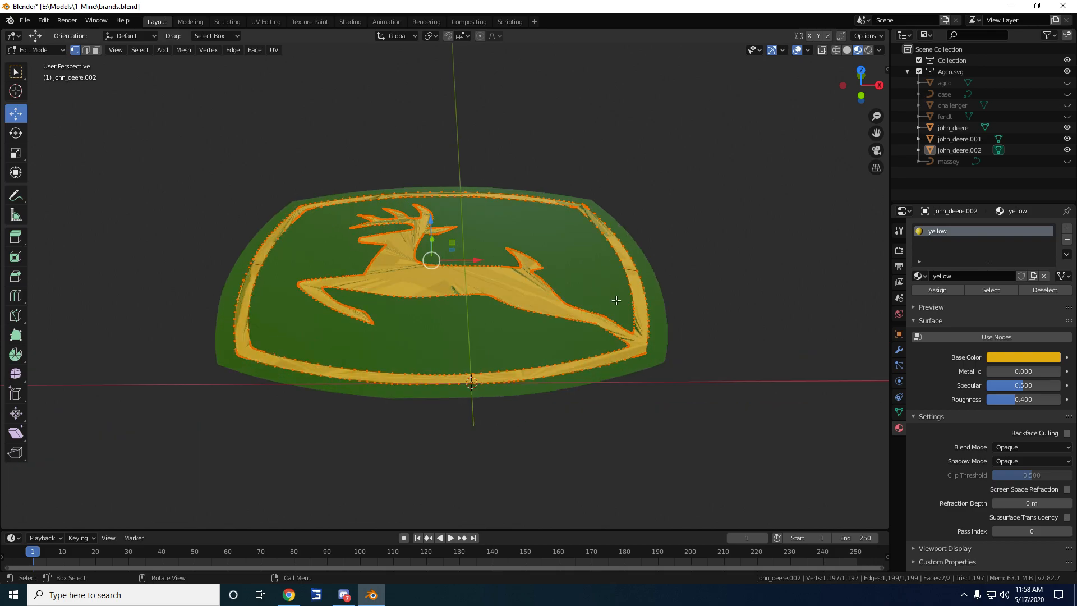
scroll(615, 301, up, 1)
middle_drag(616, 300, 609, 325)
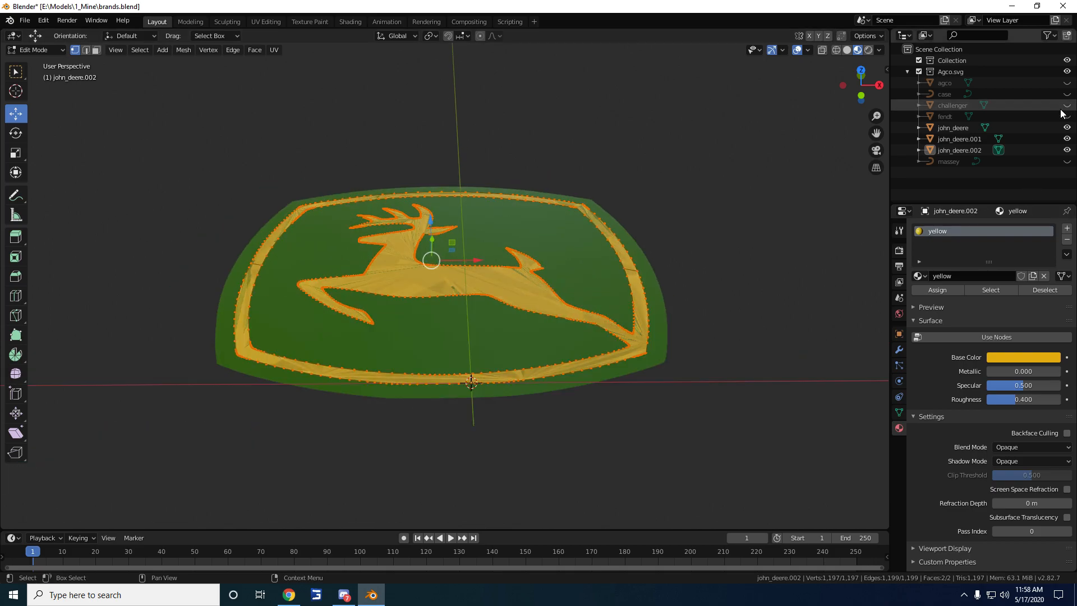
click(998, 152)
click(999, 152)
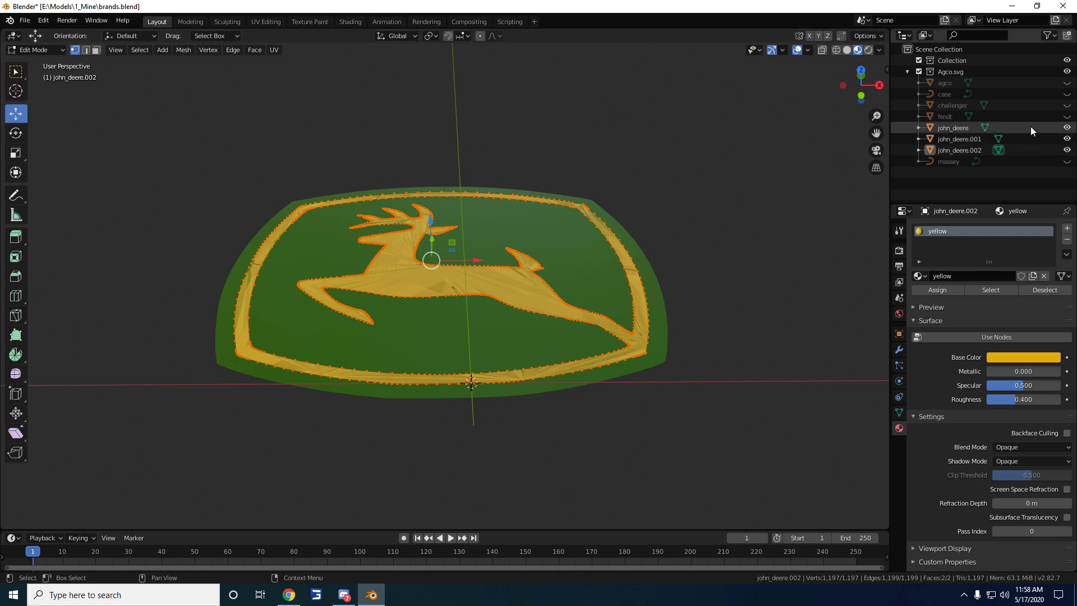
Extrude the entire green badge backing, john_deere.001, by 0.002 m along its normal
click(999, 139)
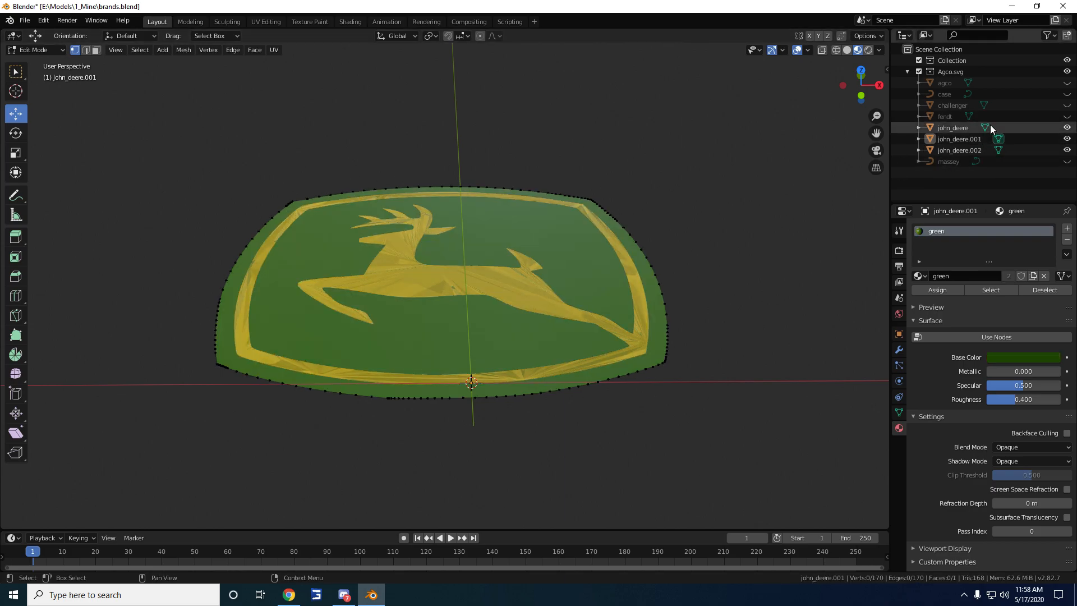
key(a)
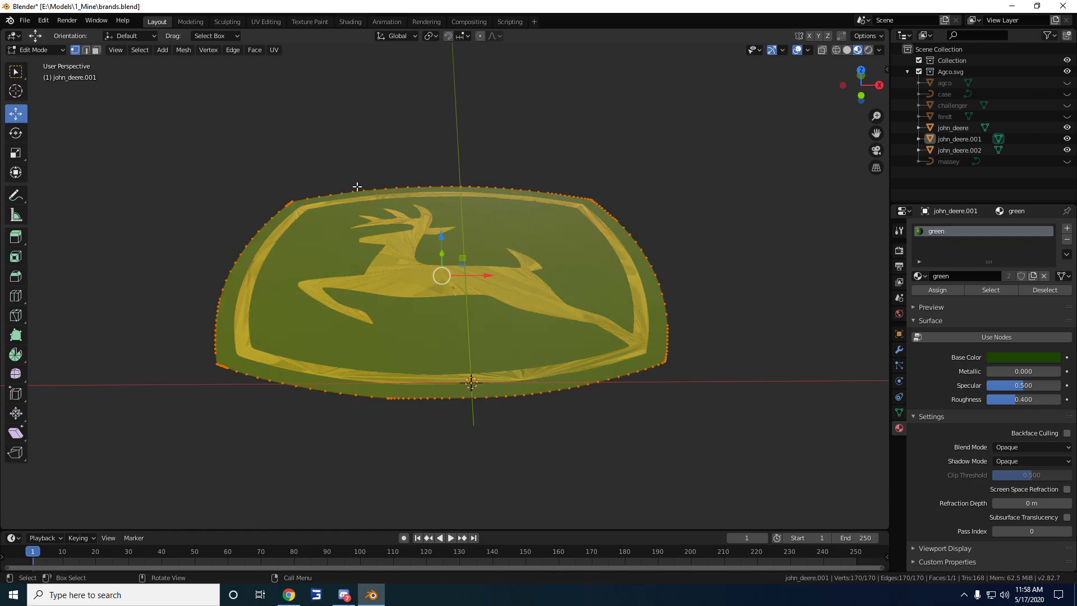
click(16, 237)
middle_drag(414, 232, 423, 199)
drag(446, 203, 446, 190)
click(151, 491)
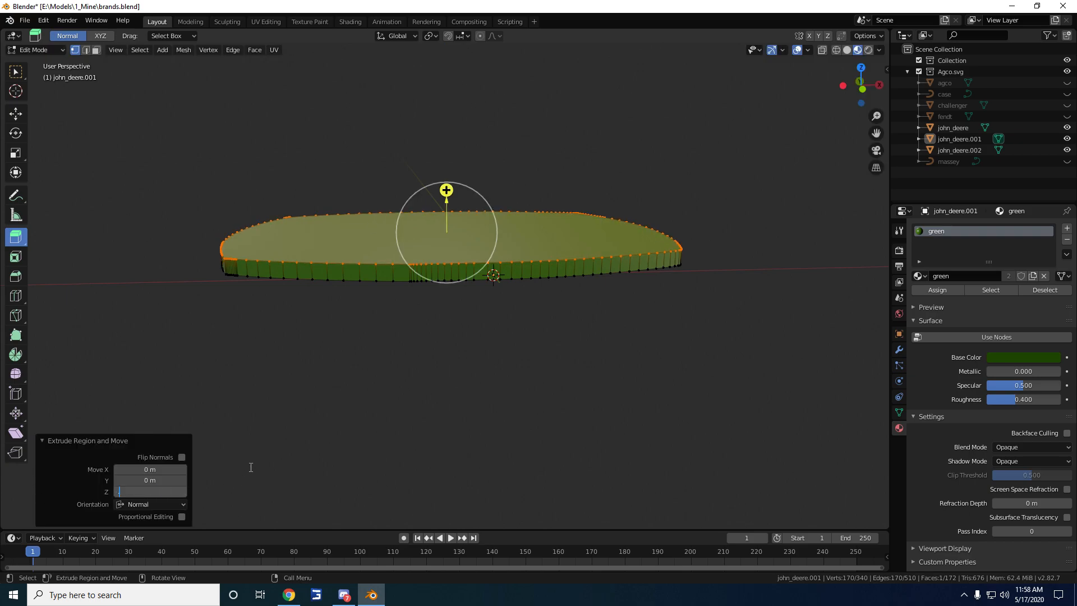
text(.002)
key(Return)
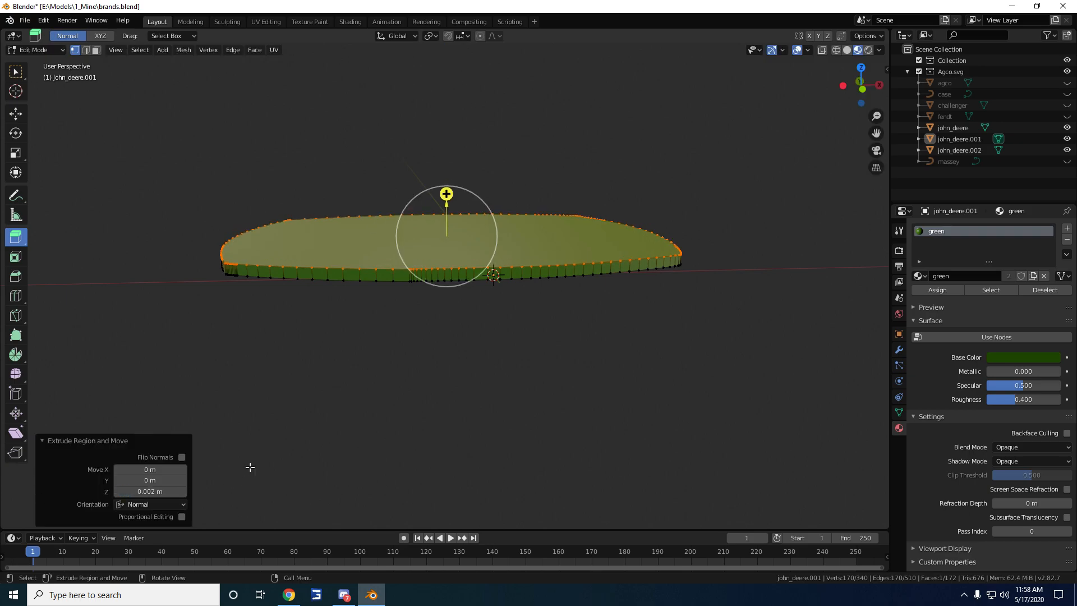
Extrude the yellow deer and border, john_deere.002, by -0.0025 m along the normal and return to Object Mode
click(998, 144)
click(1000, 149)
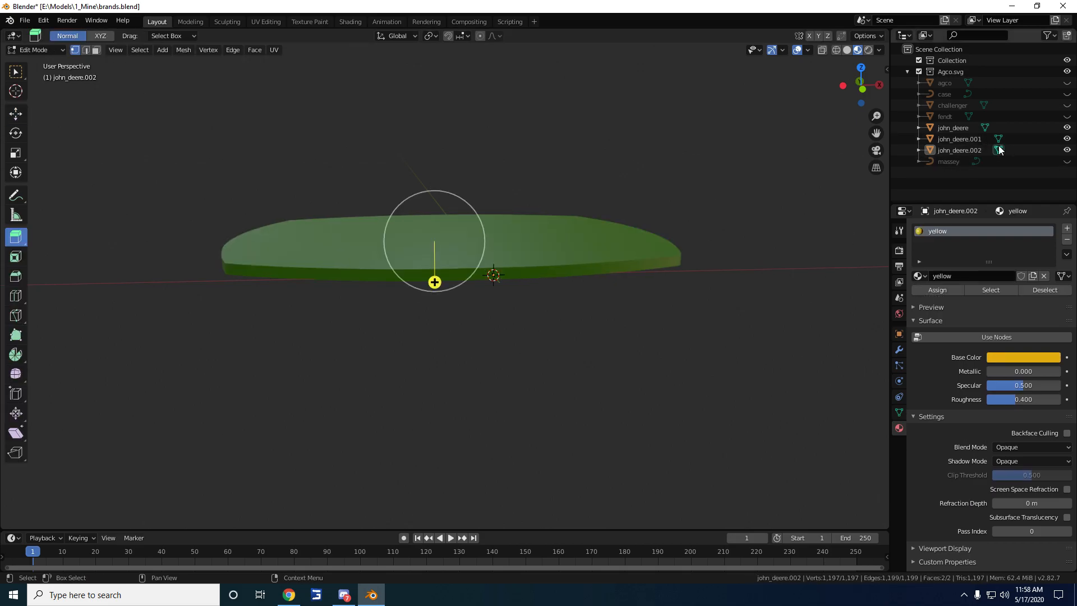
scroll(536, 272, down, 5)
scroll(537, 272, up, 8)
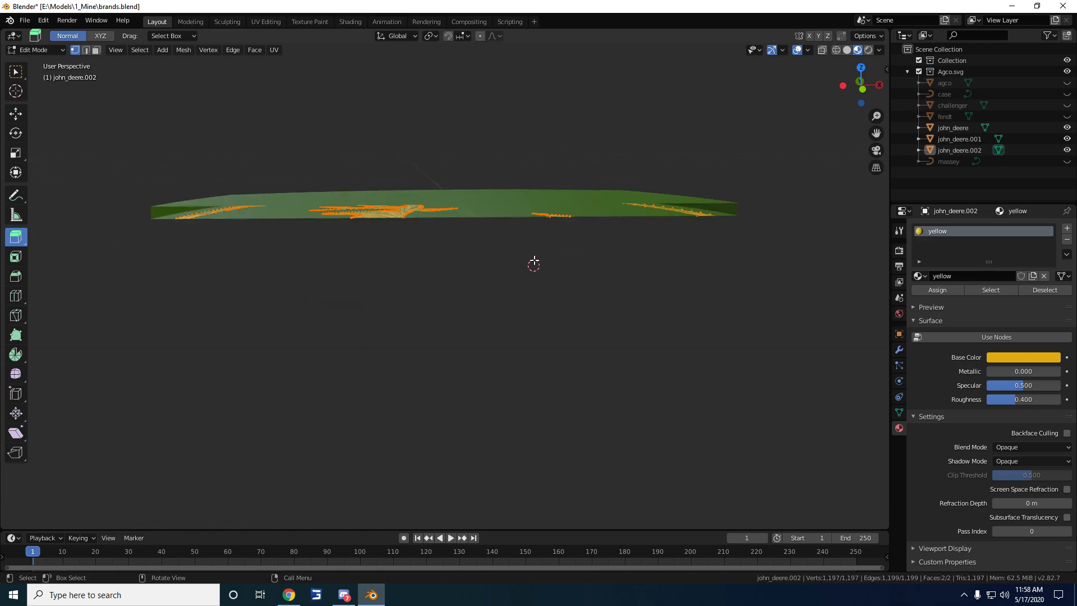
mouse_move(530, 272)
middle_down()
mouse_move(530, 288)
mouse_move(531, 269)
middle_up()
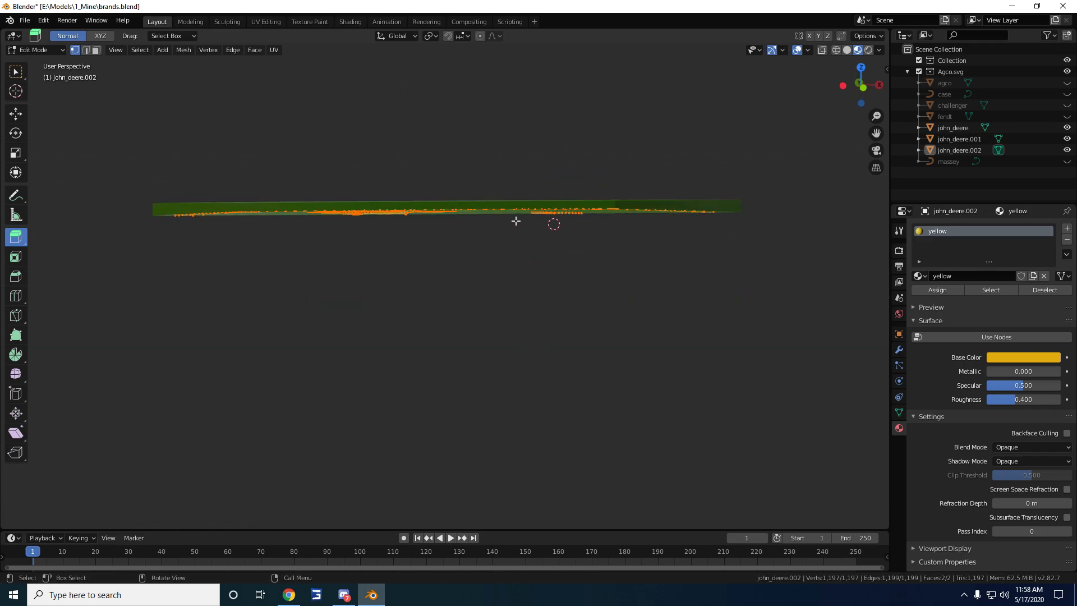
scroll(522, 256, down, 2)
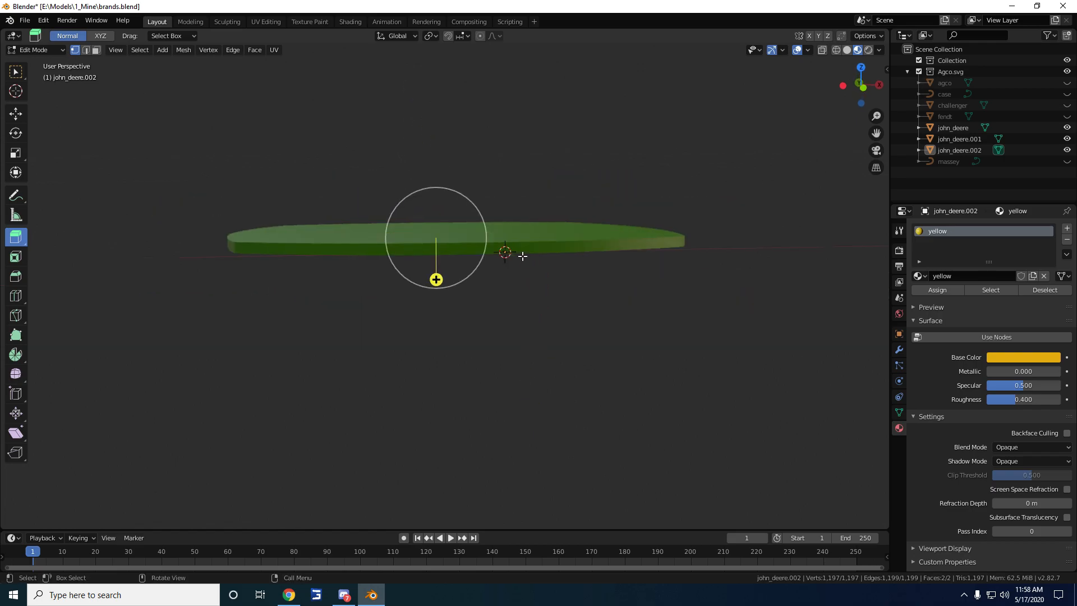
drag(436, 278, 436, 267)
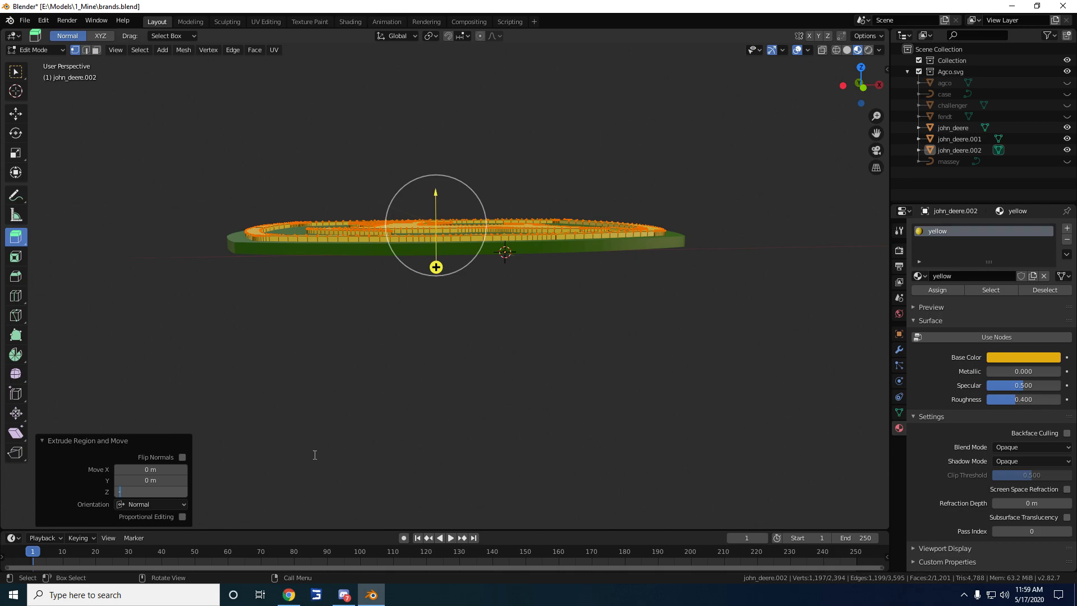
key(Return)
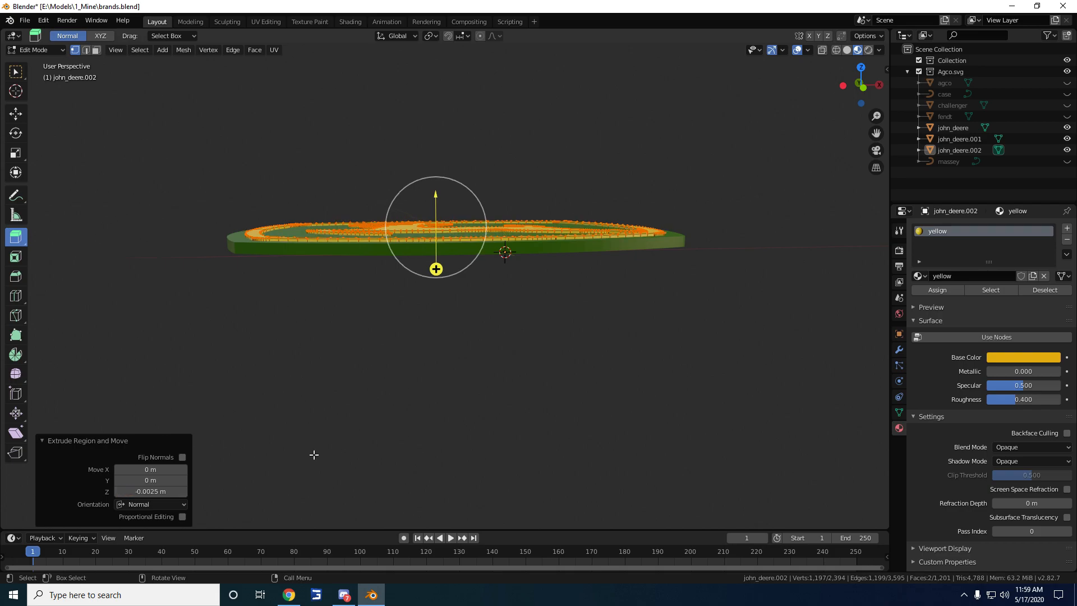
middle_drag(441, 365, 432, 417)
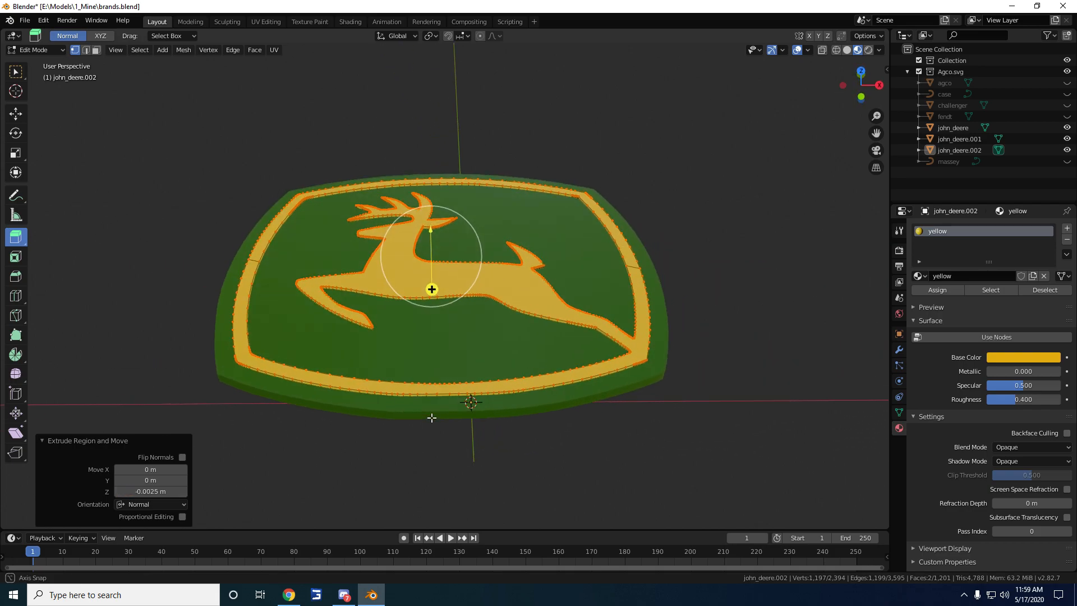
click(999, 150)
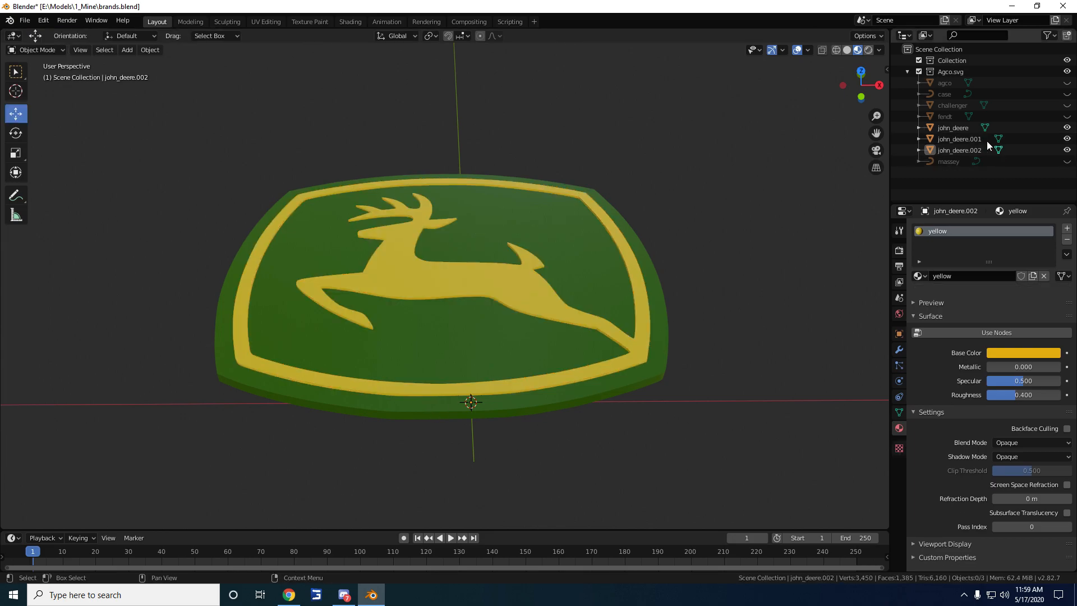
Extrude all faces of the john_deere lettering slightly upward along the normal and return to Object Mode
click(958, 128)
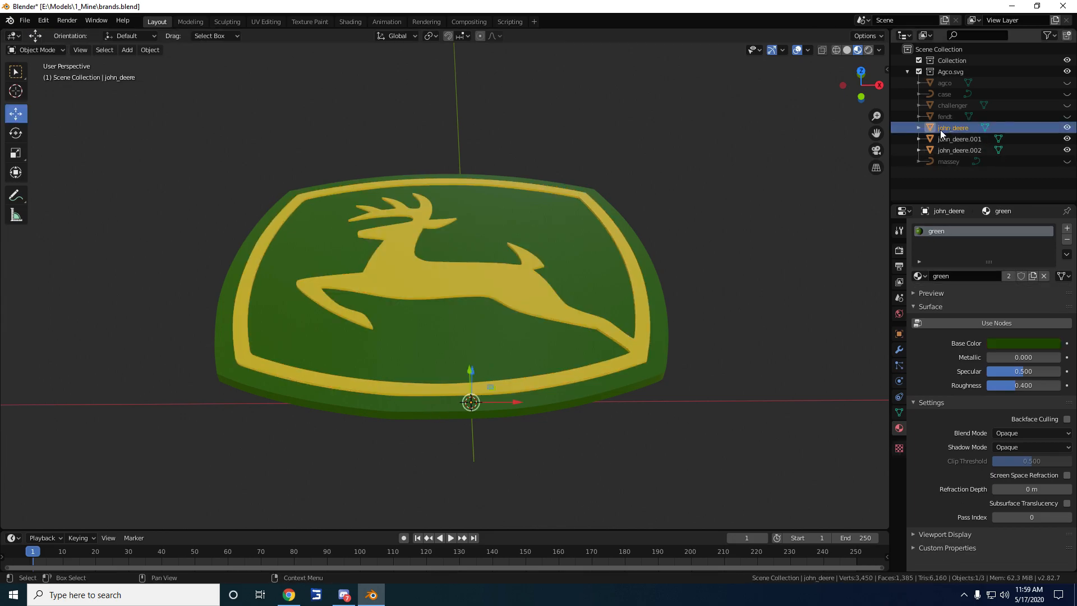
click(986, 128)
scroll(651, 211, down, 5)
key(a)
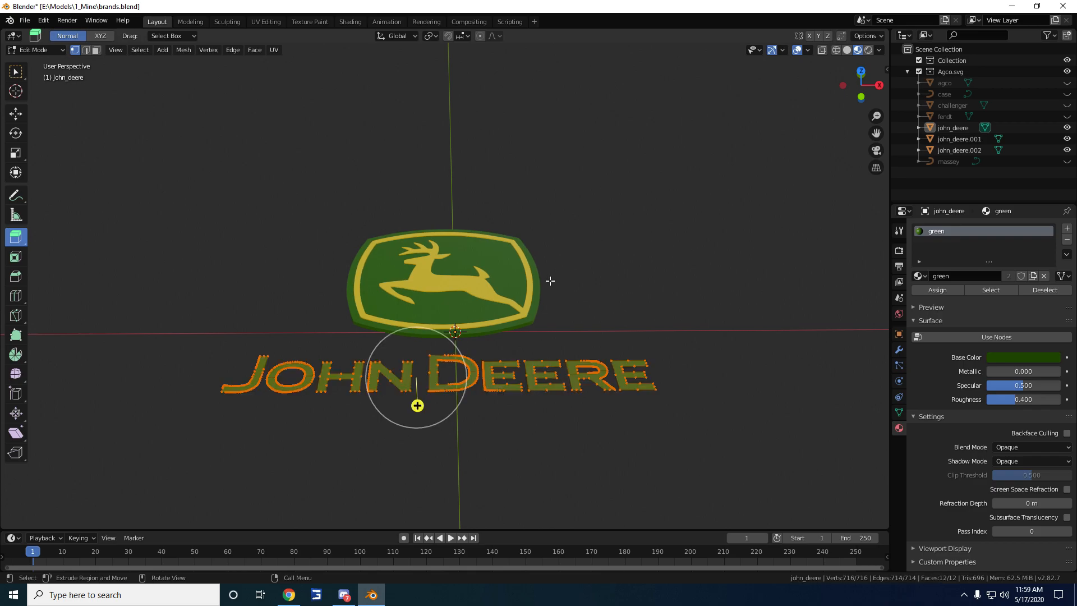
middle_drag(538, 288, 422, 349)
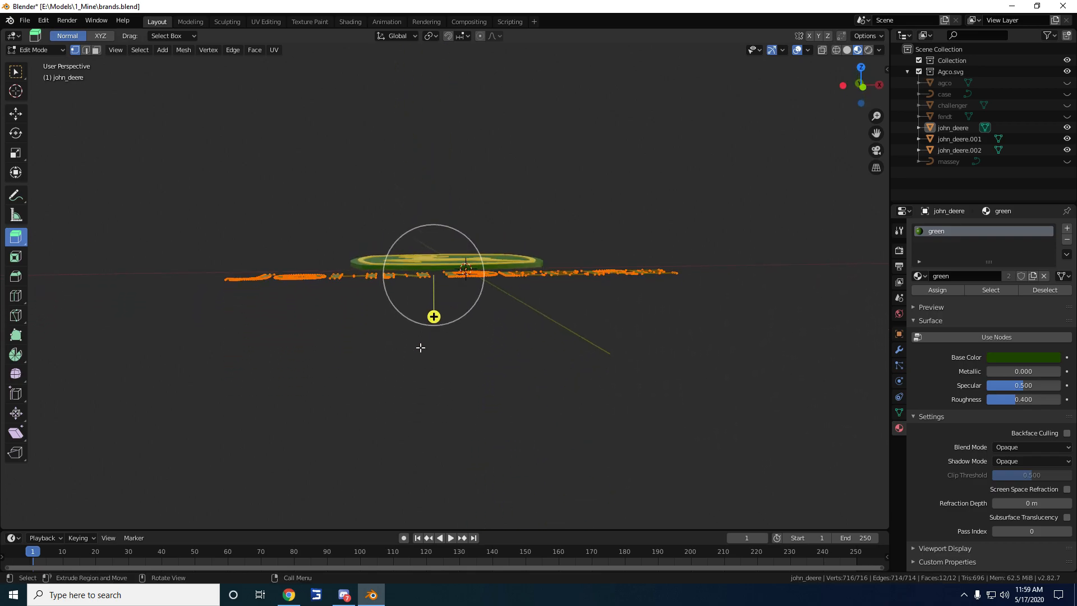
drag(433, 316, 435, 314)
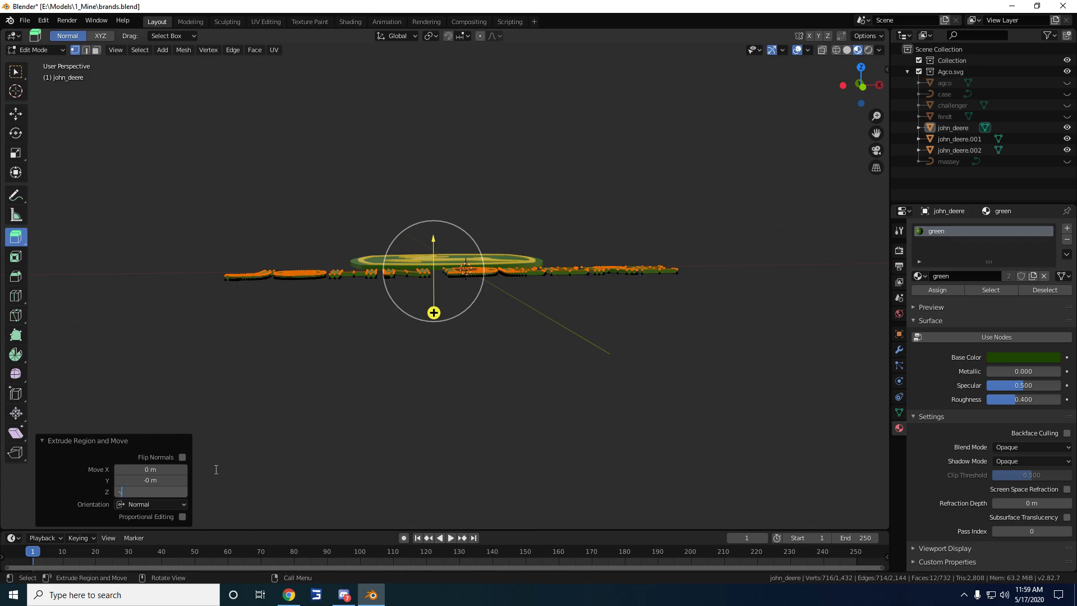
key(Return)
middle_drag(455, 394, 455, 405)
click(985, 129)
Join john_deere, john_deere.001 and john_deere.002 into a single john_deere object
click(961, 129)
shift+click(961, 150)
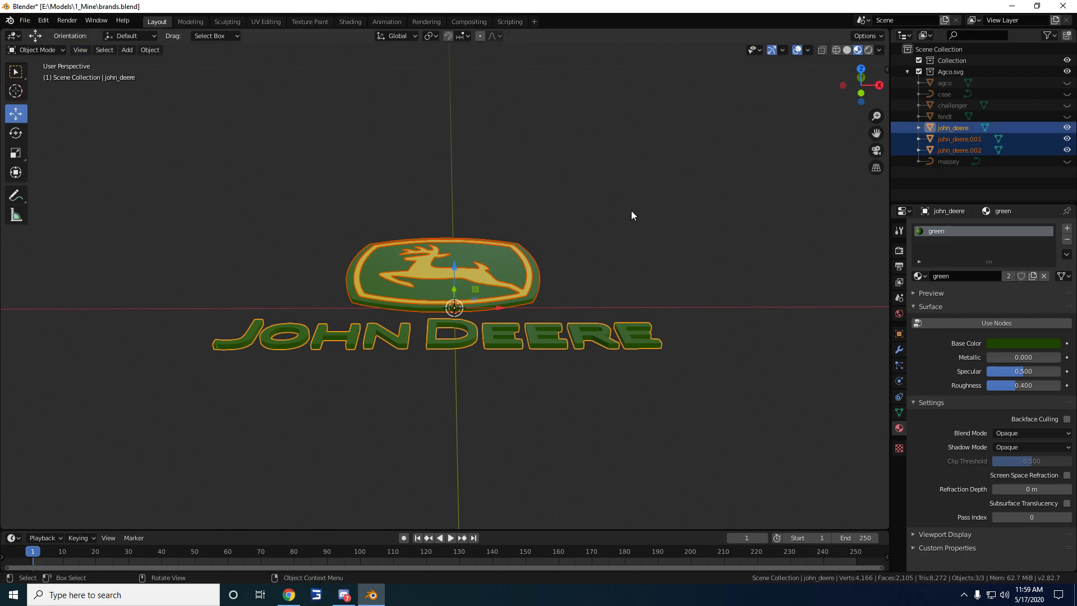
key(ctrl+j)
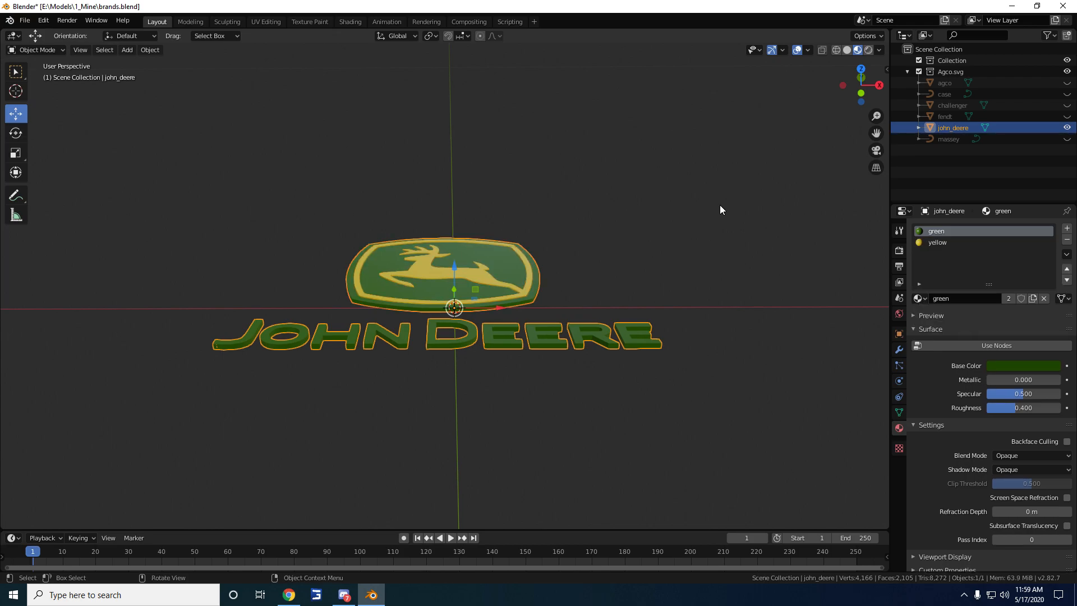
Rotate the whole john_deere mesh 90° about the global X axis in Edit Mode, then return to Object Mode
key(Tab)
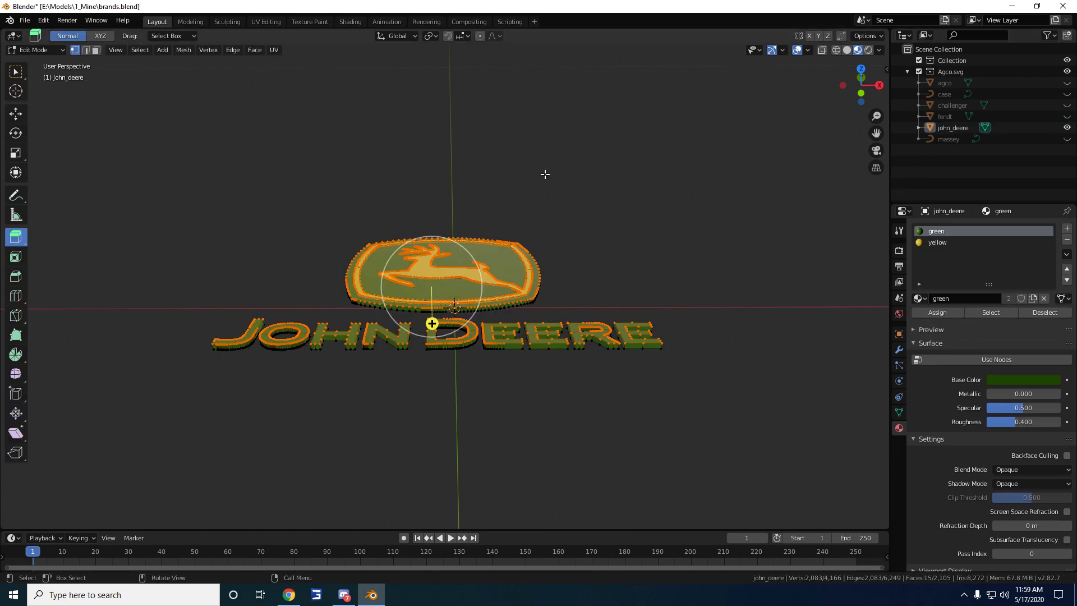
middle_drag(492, 203, 594, 200)
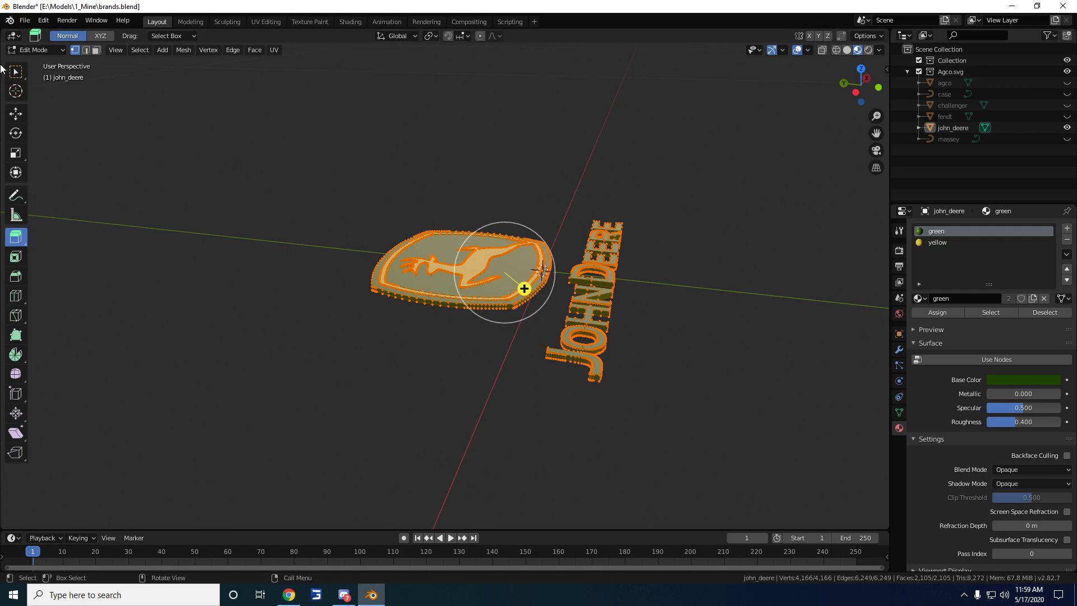
click(16, 133)
drag(532, 245, 83, 306)
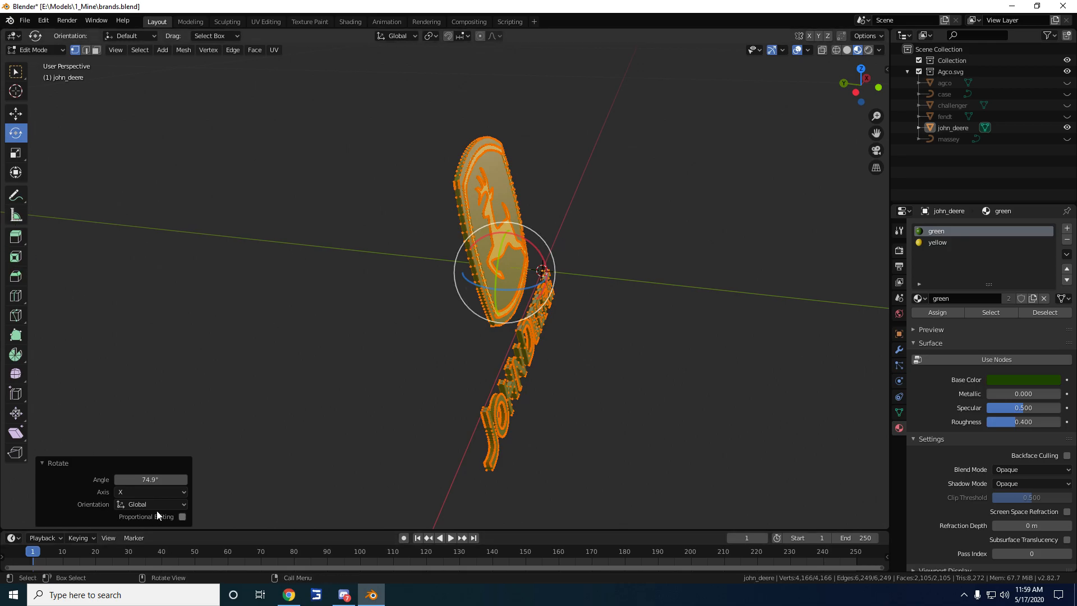
text(90)
key(Return)
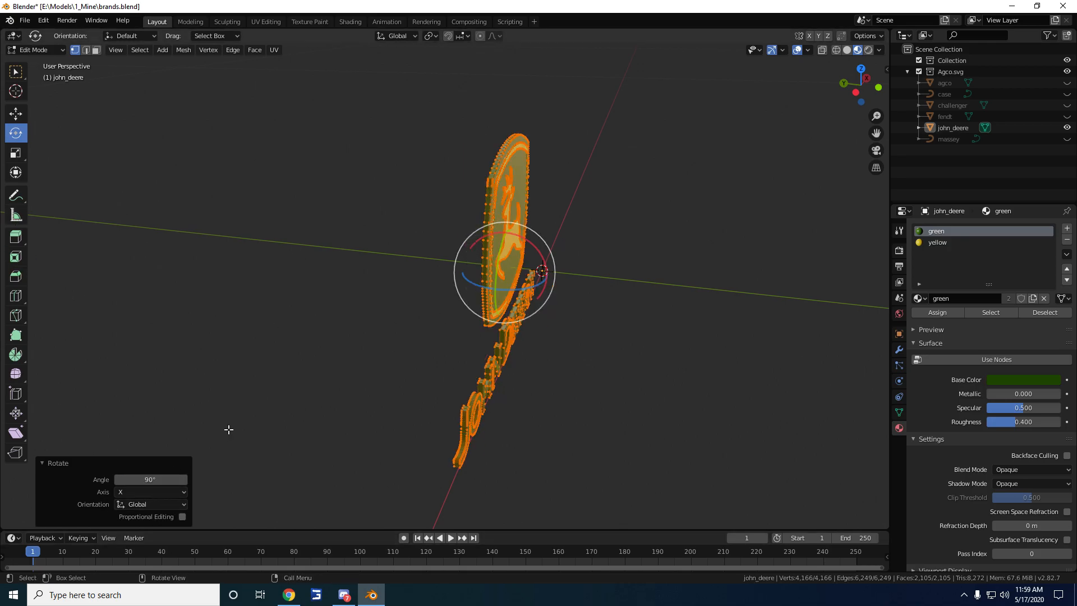
click(986, 129)
Move the john_deere object 1 m up along the global Z axis
middle_drag(786, 183, 670, 186)
click(954, 128)
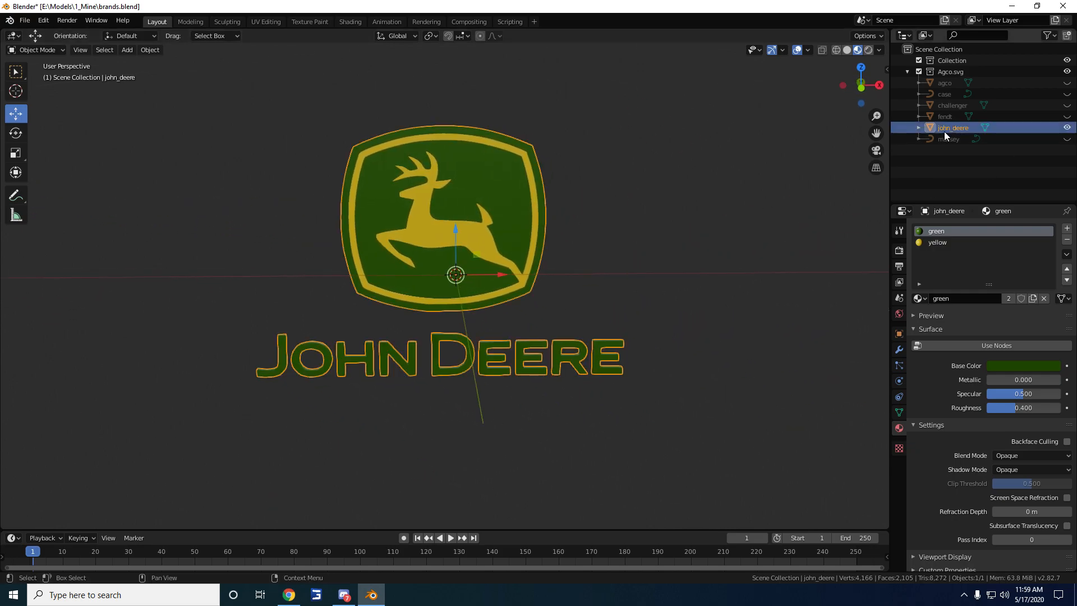
scroll(667, 198, down, 3)
drag(449, 263, 450, 121)
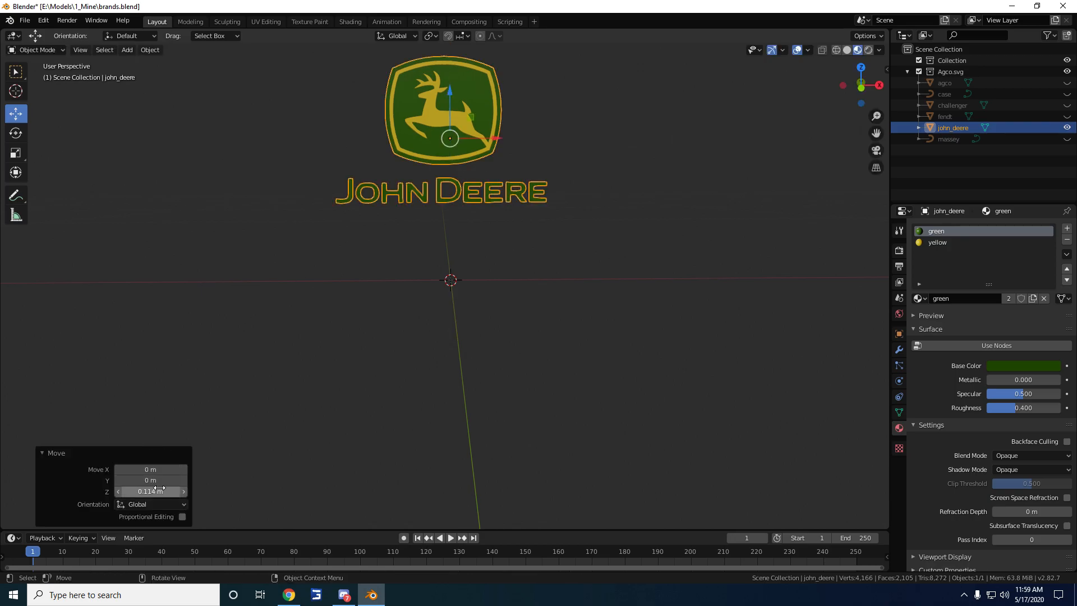
key(Return)
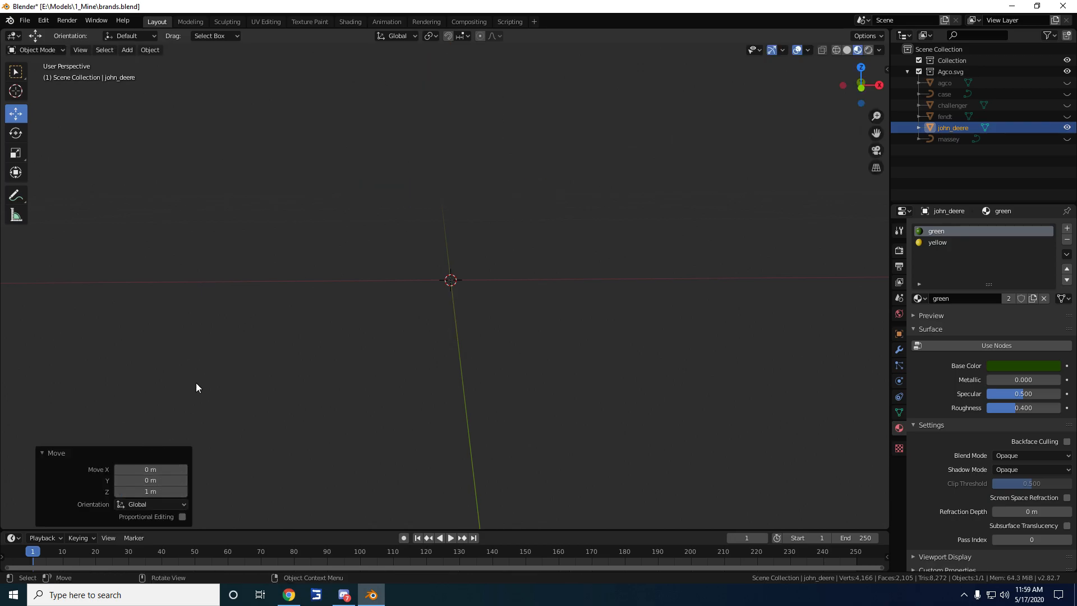
scroll(491, 205, down, 10)
shift+middle_drag(465, 176, 436, 277)
scroll(455, 307, up, 1)
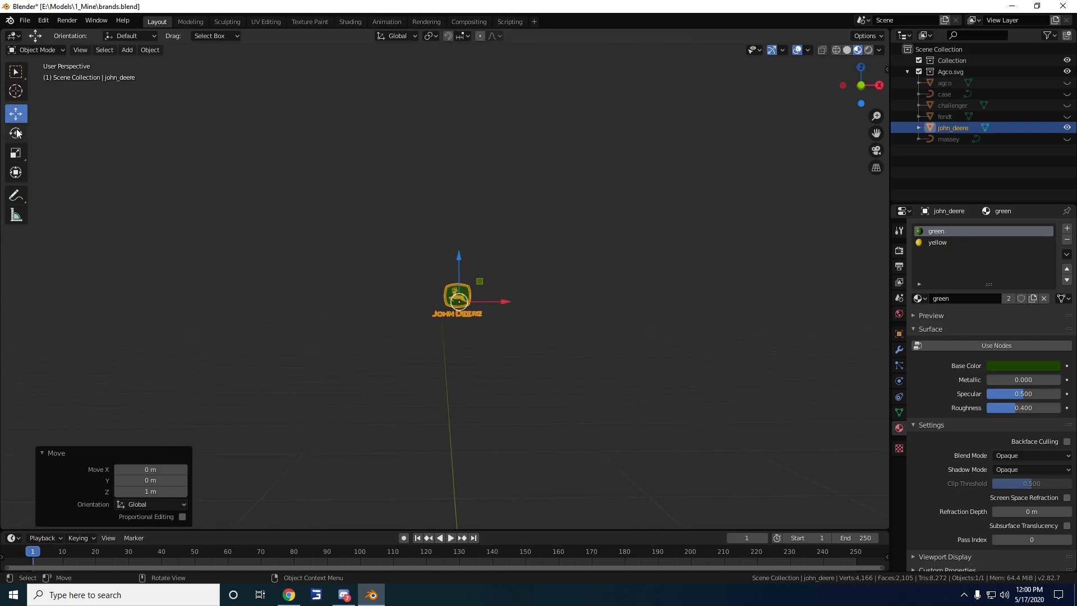
Scale the john_deere object by a factor of 5 on the X, Y and Z axes
click(16, 154)
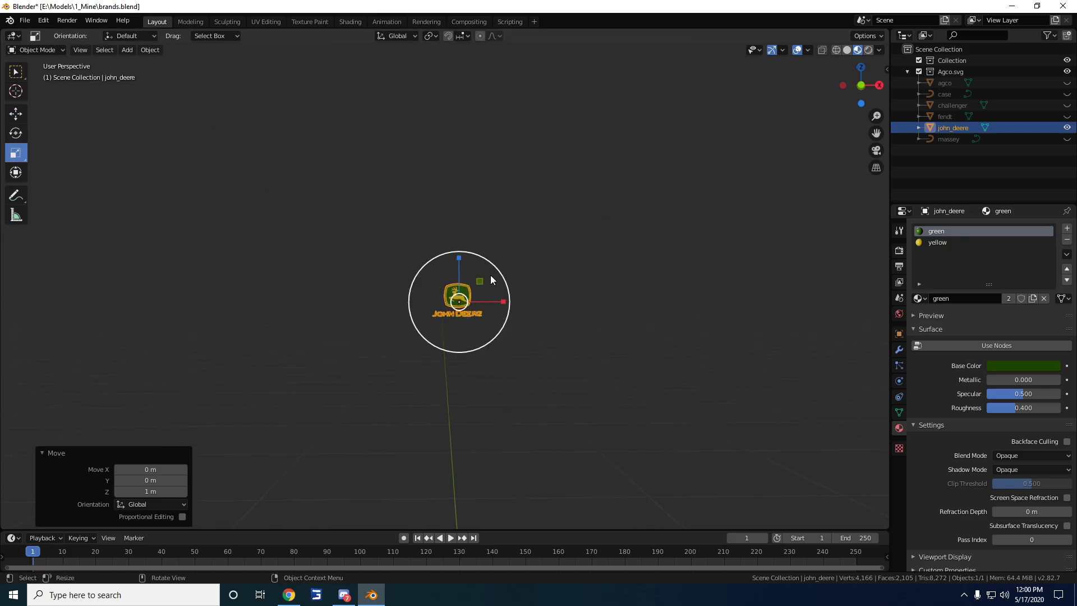
drag(481, 285, 622, 185)
click(148, 469)
key(Tab)
text(1.0)
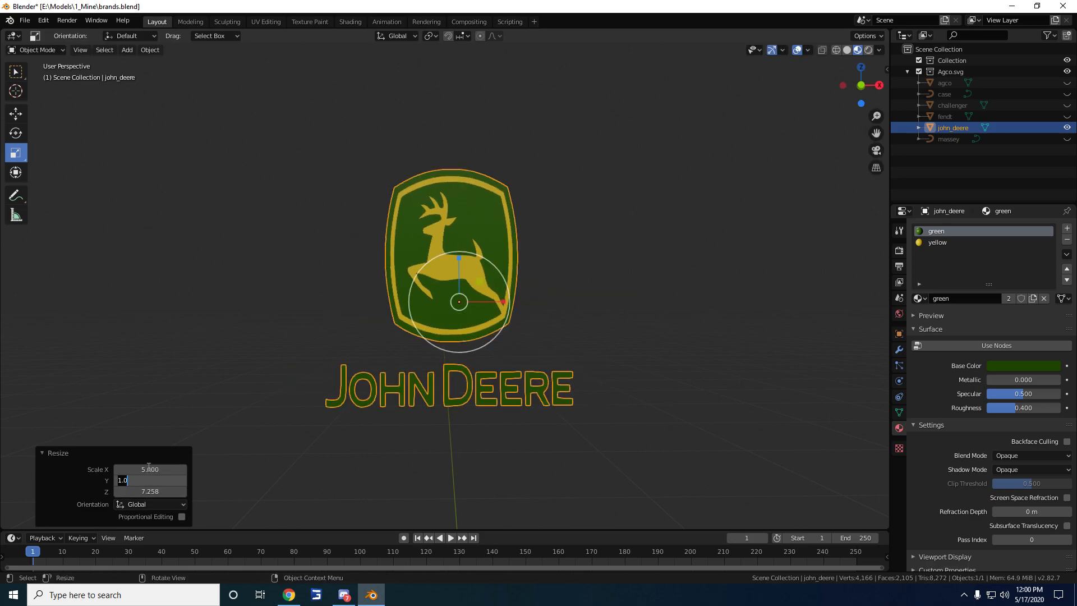
key(Tab)
text(5)
key(Return)
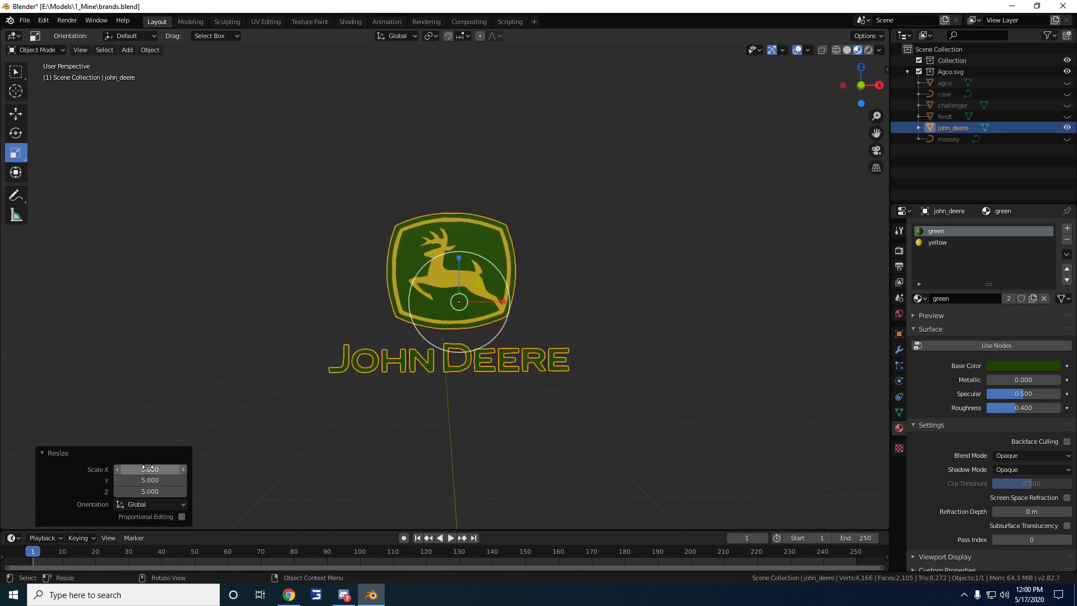
Examine the John Deere badge and lettering from several angles with the object deselected, then highlight john_deere in the object list
middle_drag(386, 392, 657, 264)
scroll(473, 409, up, 4)
scroll(662, 275, down, 4)
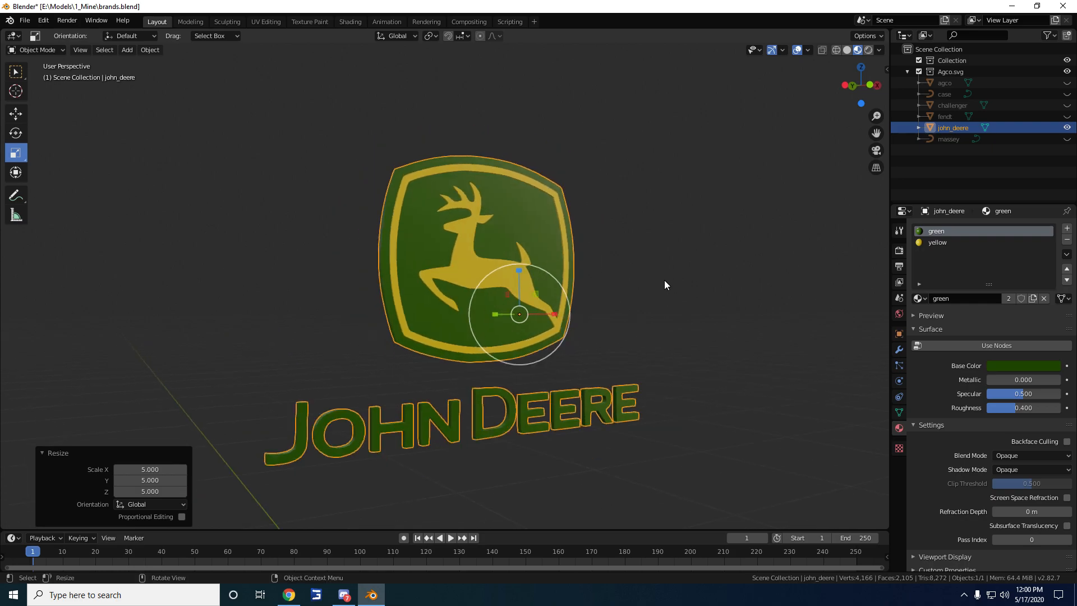
scroll(577, 392, up, 2)
middle_drag(564, 388, 511, 379)
click(690, 292)
mouse_move(690, 292)
middle_down()
mouse_move(716, 301)
mouse_move(779, 290)
mouse_move(810, 304)
mouse_move(798, 319)
mouse_move(713, 320)
mouse_move(679, 294)
middle_up()
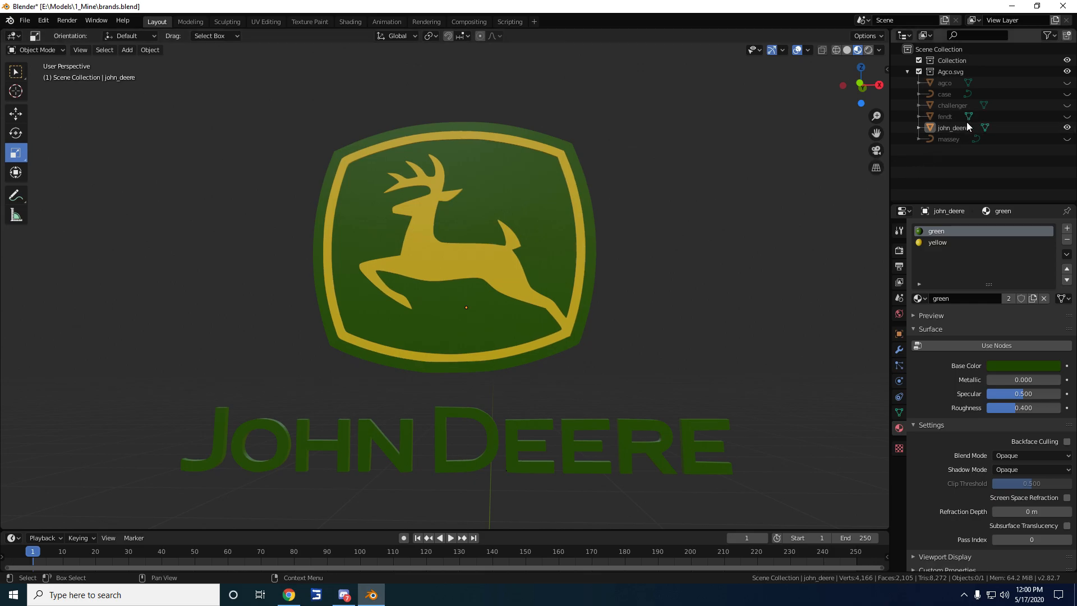
click(952, 128)
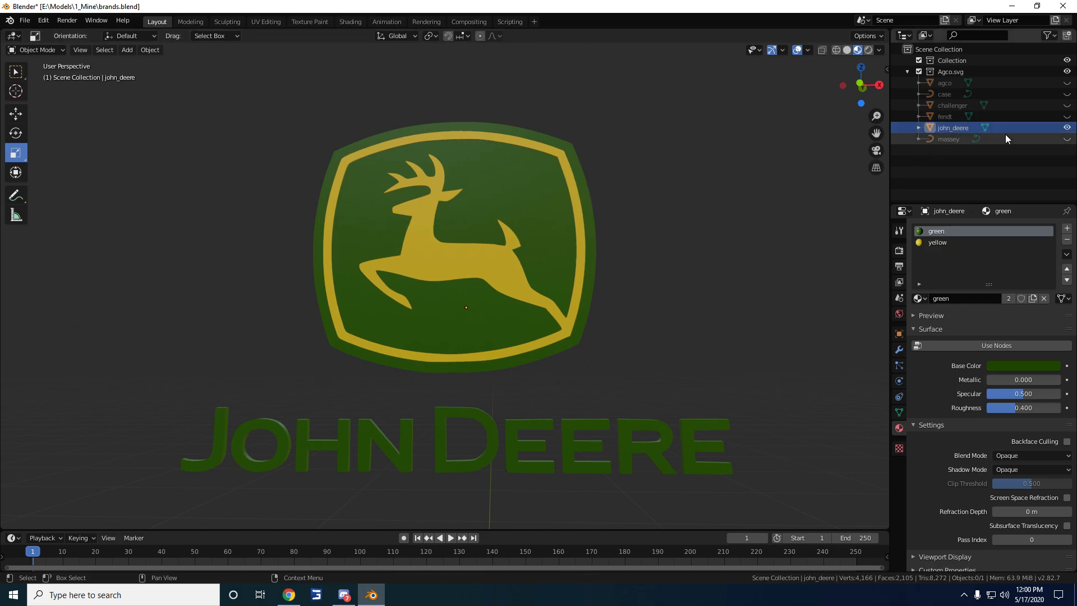
Inspect the john_deere mesh in Edit Mode, then return to Object Mode and examine the badge and lettering from an angle
click(985, 127)
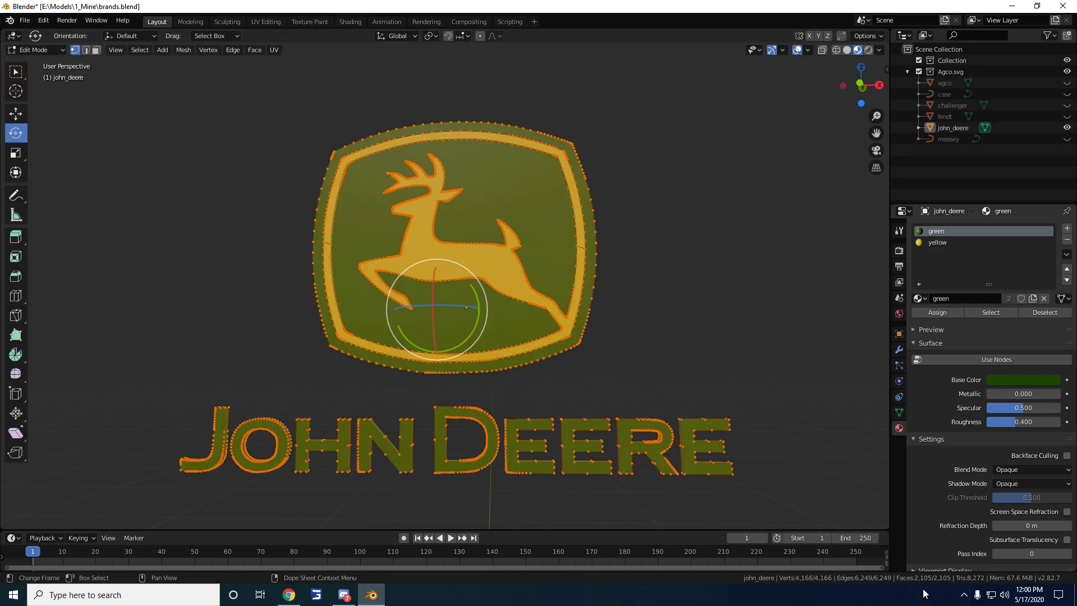
middle_drag(522, 447, 387, 449)
click(986, 128)
middle_drag(686, 368, 493, 413)
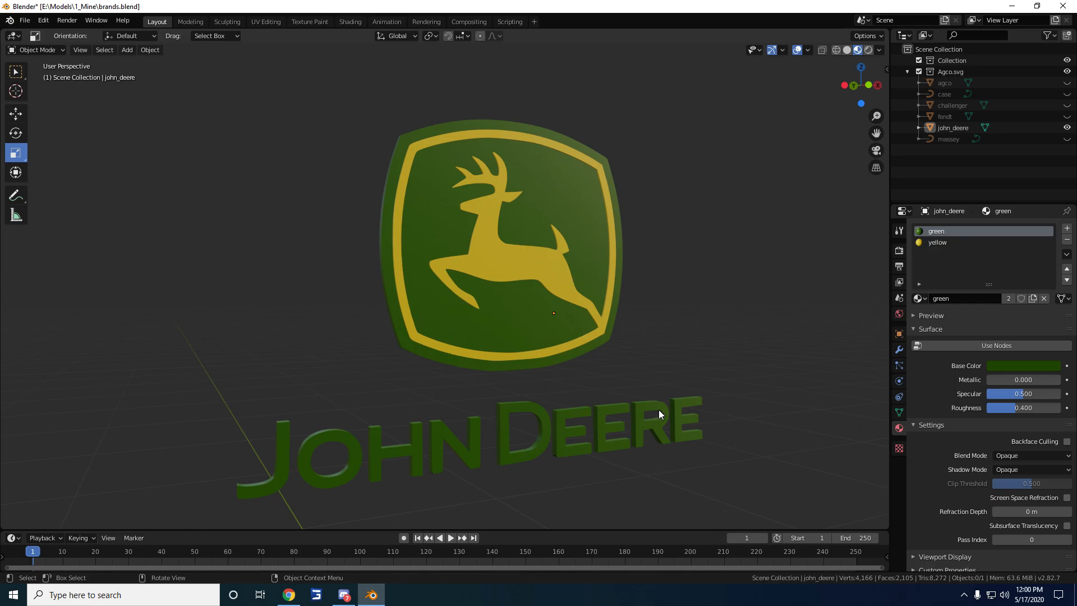
mouse_move(638, 416)
middle_down()
mouse_move(594, 395)
mouse_move(560, 346)
mouse_move(494, 328)
mouse_move(415, 377)
mouse_move(442, 426)
mouse_move(561, 437)
mouse_move(628, 425)
middle_up()
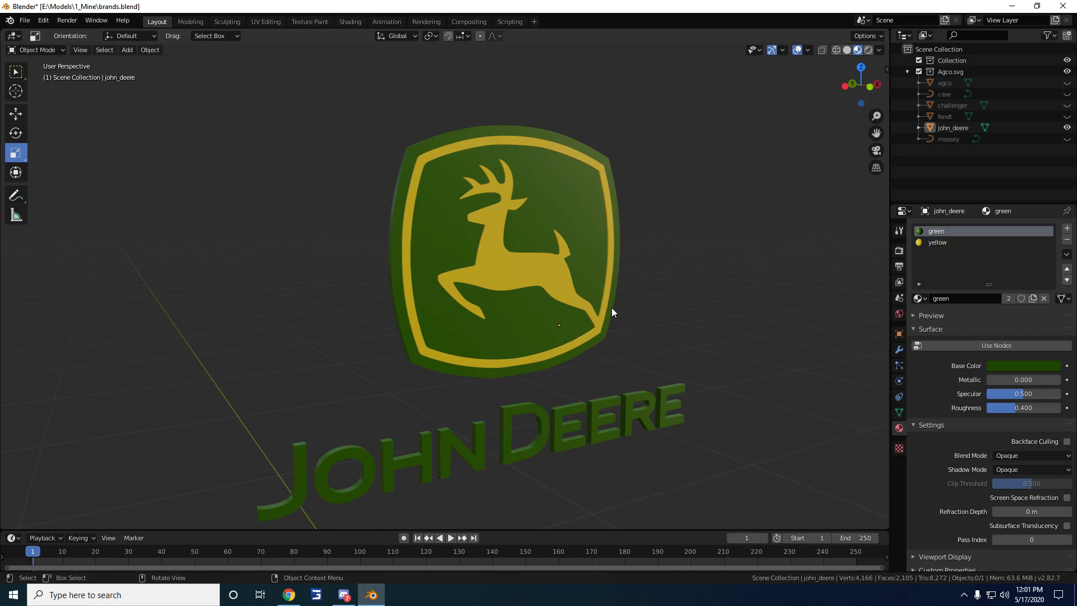
middle_drag(386, 379, 462, 366)
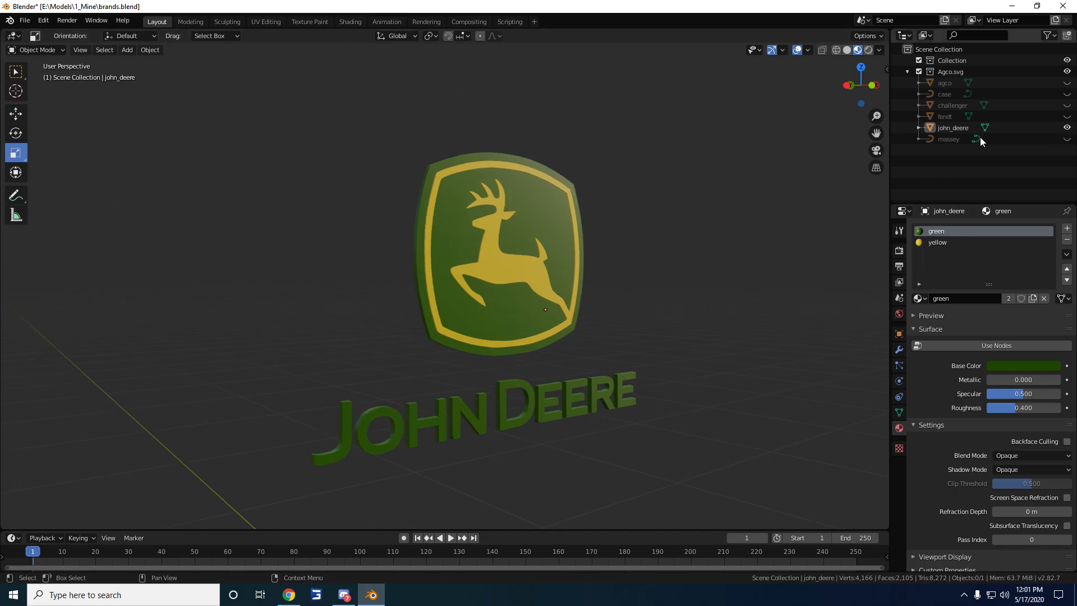
Unhide the massey object and examine its curve points in Edit Mode, then return to Object Mode with massey selected
click(1067, 139)
middle_drag(691, 260, 557, 202)
click(976, 140)
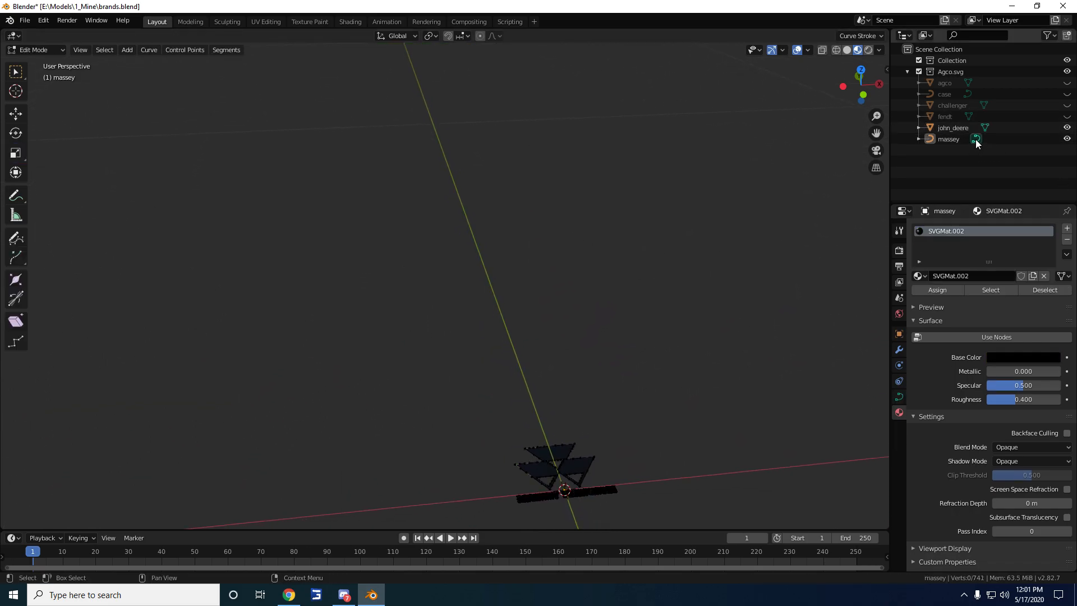
mouse_move(606, 414)
middle_down()
mouse_move(582, 479)
mouse_move(668, 378)
mouse_move(638, 287)
mouse_move(652, 218)
mouse_move(572, 368)
mouse_move(611, 202)
mouse_move(619, 470)
mouse_move(571, 371)
mouse_move(524, 443)
mouse_move(614, 423)
middle_up()
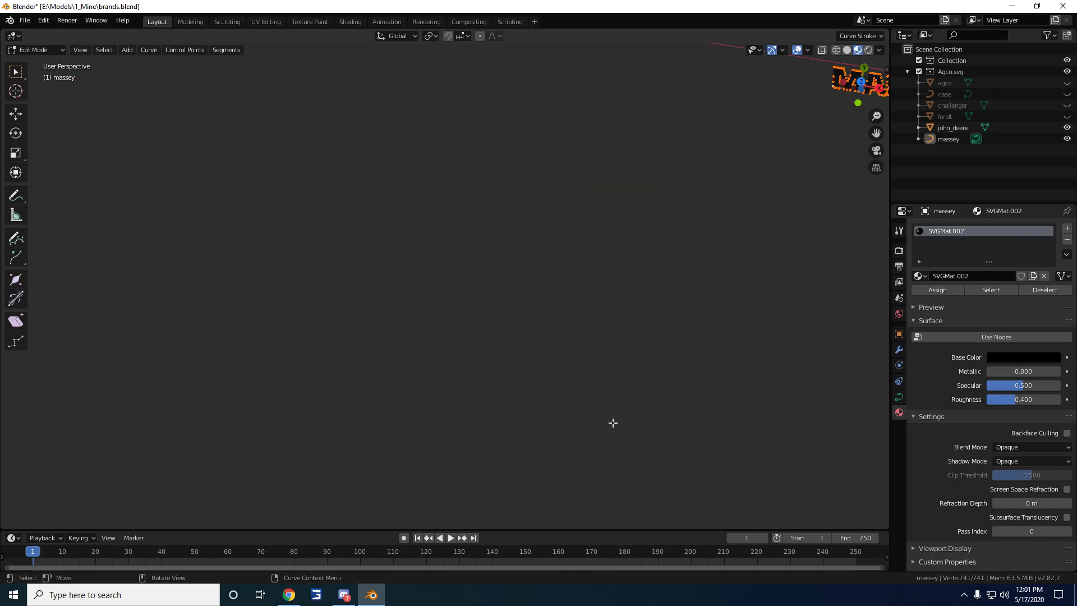
middle_drag(675, 362, 312, 239)
key(Tab)
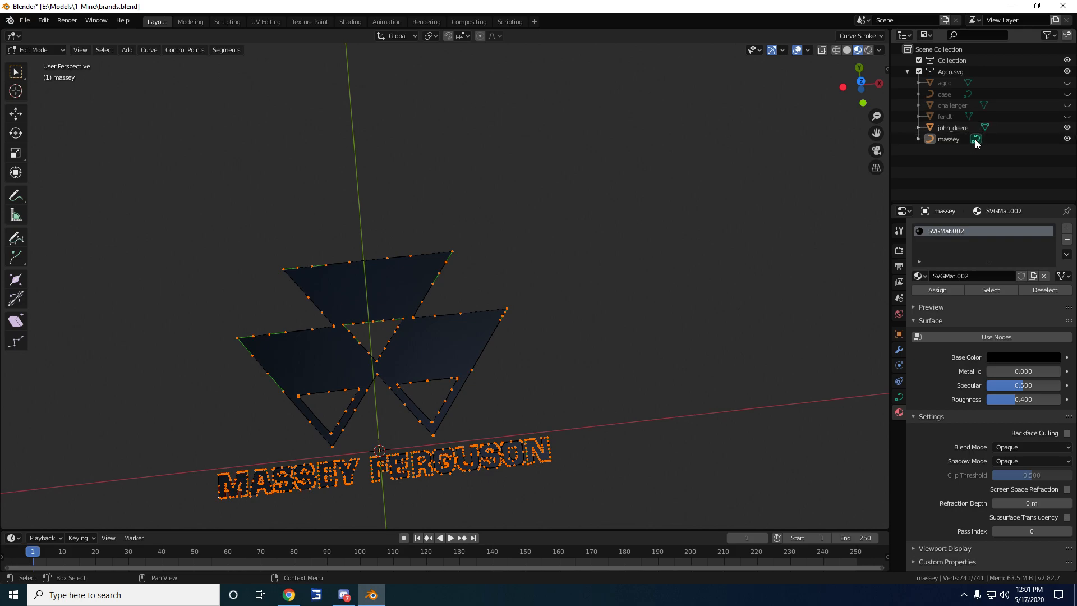
click(951, 139)
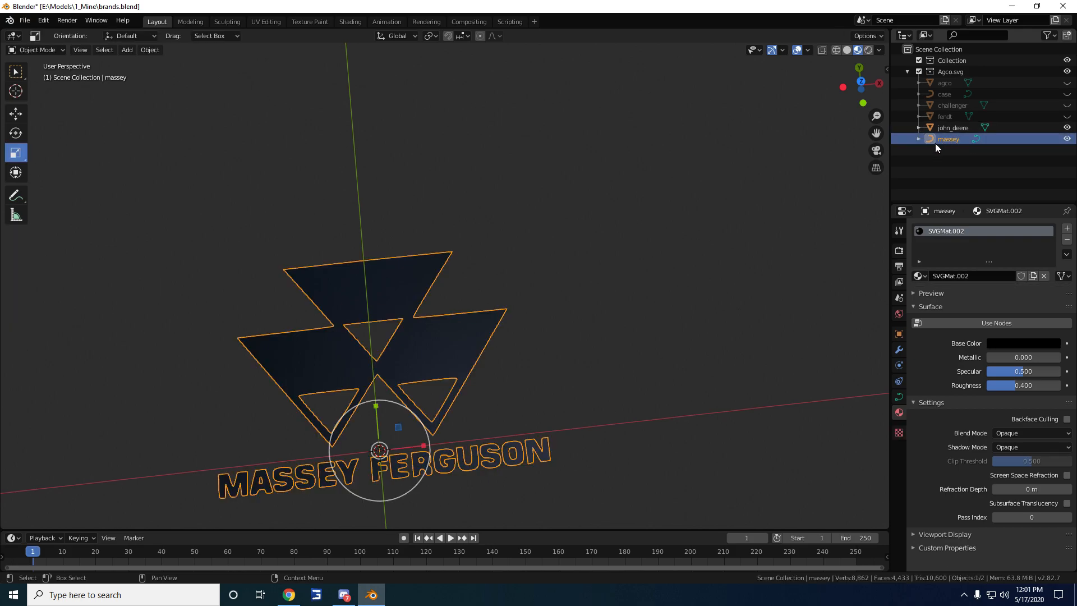
Hide the massey object and unhide the fendt object
click(951, 113)
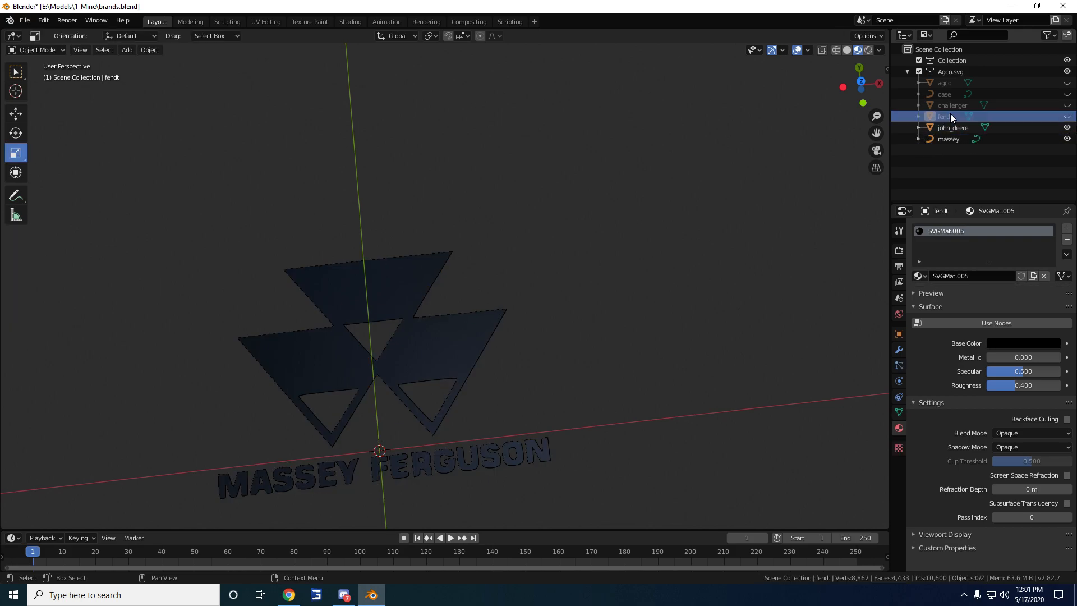
click(1067, 138)
click(1067, 116)
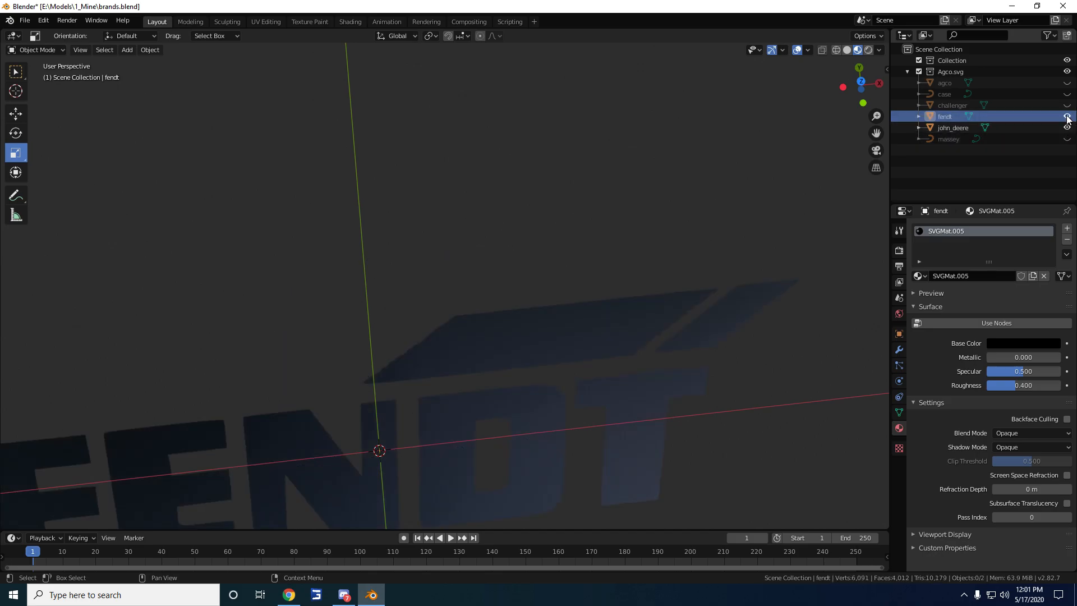
scroll(610, 228, down, 5)
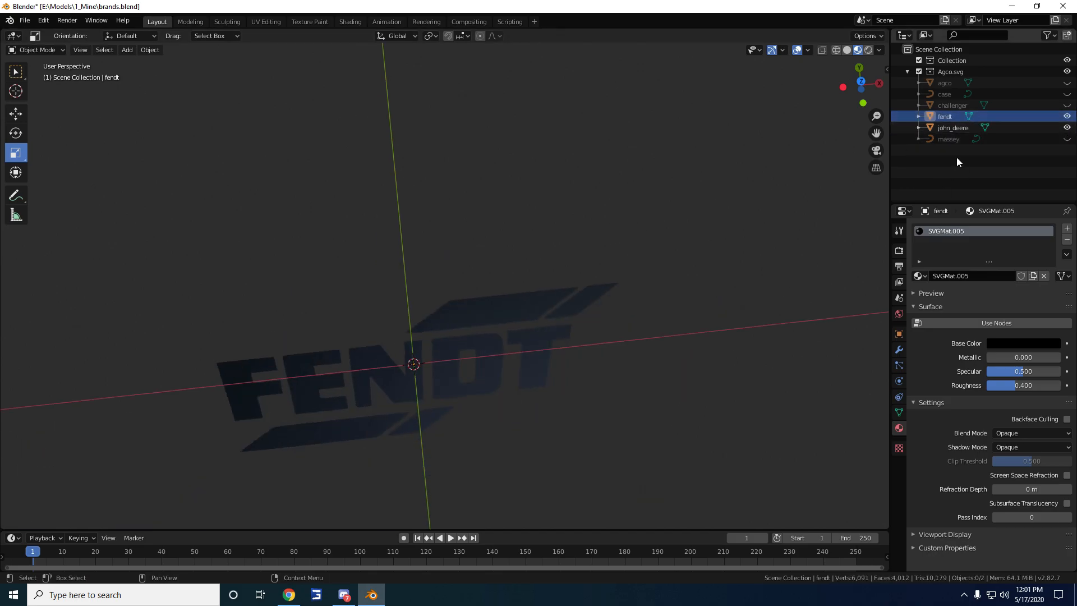
Examine the fendt mesh in Edit Mode and compare its size with the John Deere logo, then return to Object Mode
click(969, 117)
scroll(517, 413, up, 3)
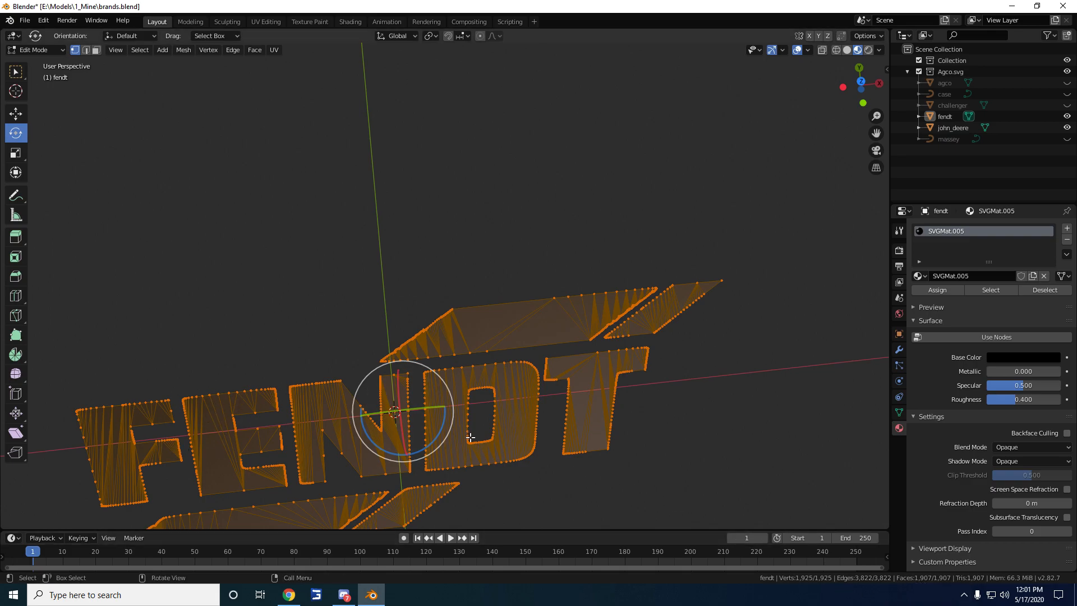
scroll(472, 432, down, 8)
scroll(482, 424, down, 2)
scroll(482, 415, up, 6)
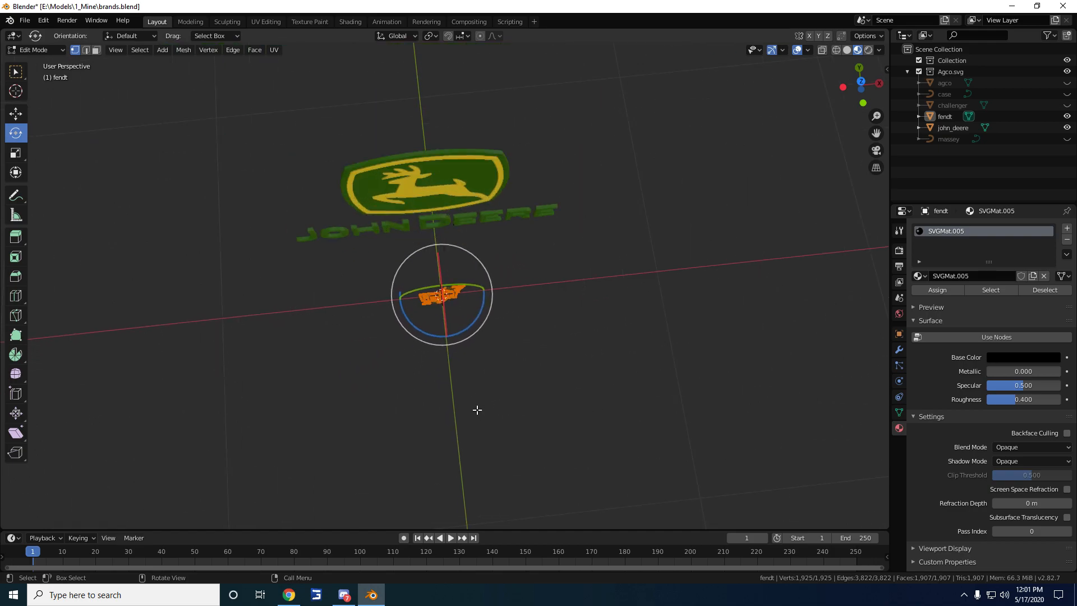
scroll(482, 407, down, 4)
middle_drag(481, 414, 505, 359)
middle_drag(539, 287, 620, 348)
click(970, 117)
Examine the upright John Deere badge and lettering up close from the front and from an oblique angle
scroll(490, 409, up, 4)
middle_drag(490, 408, 474, 374)
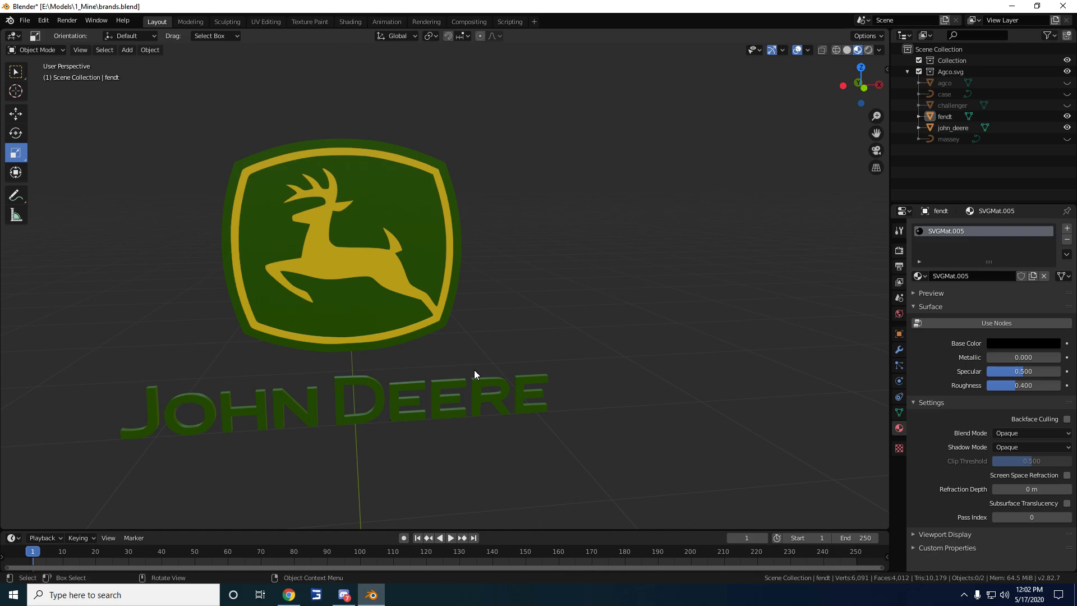
middle_drag(406, 394, 429, 374)
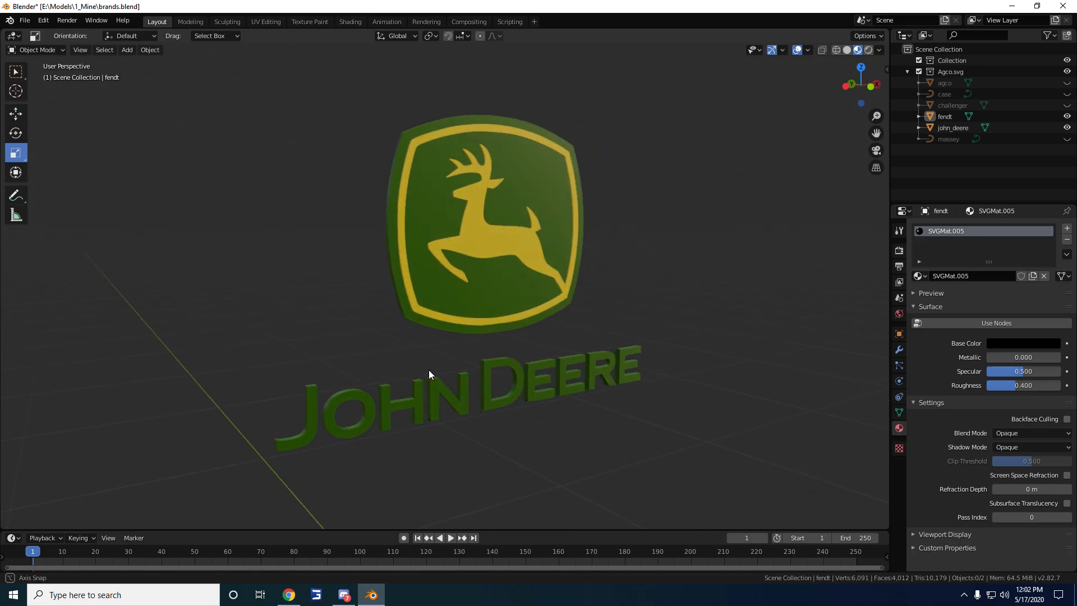